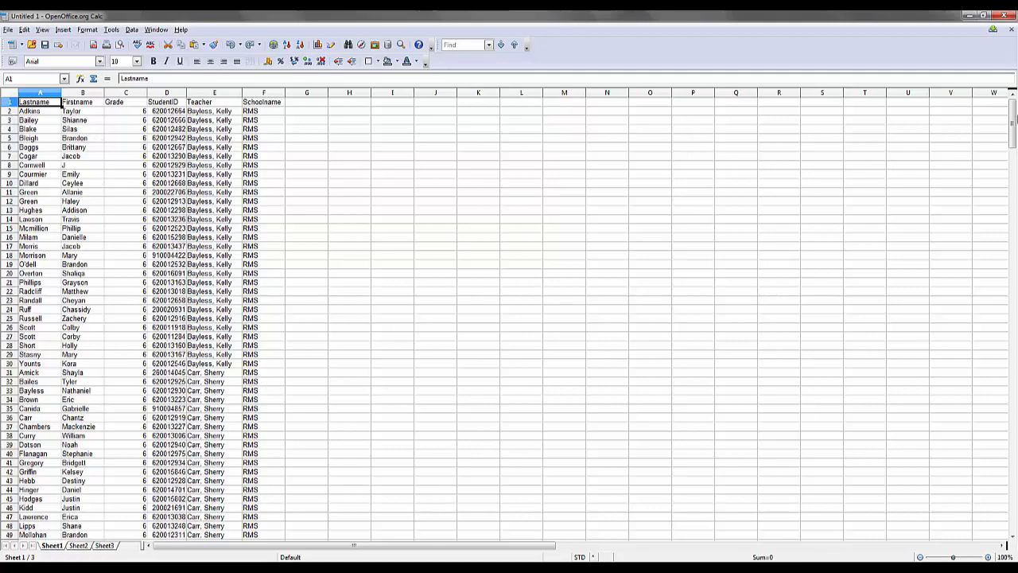
Step: Look over the student roster and open the file type choices for saving it under a new name
left_click_drag(1014, 114, 1014, 440)
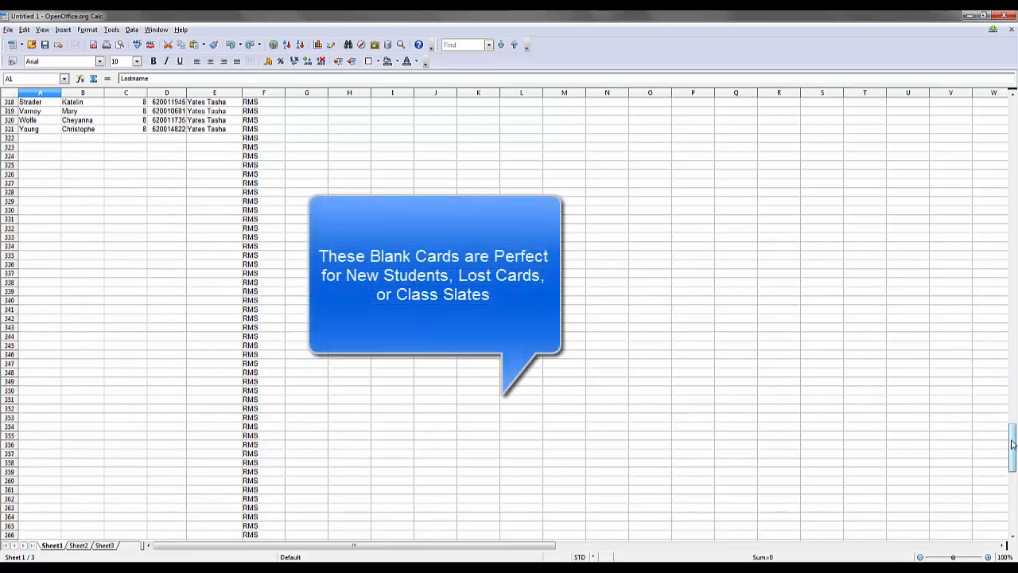
left_click_drag(1014, 444, 1014, 103)
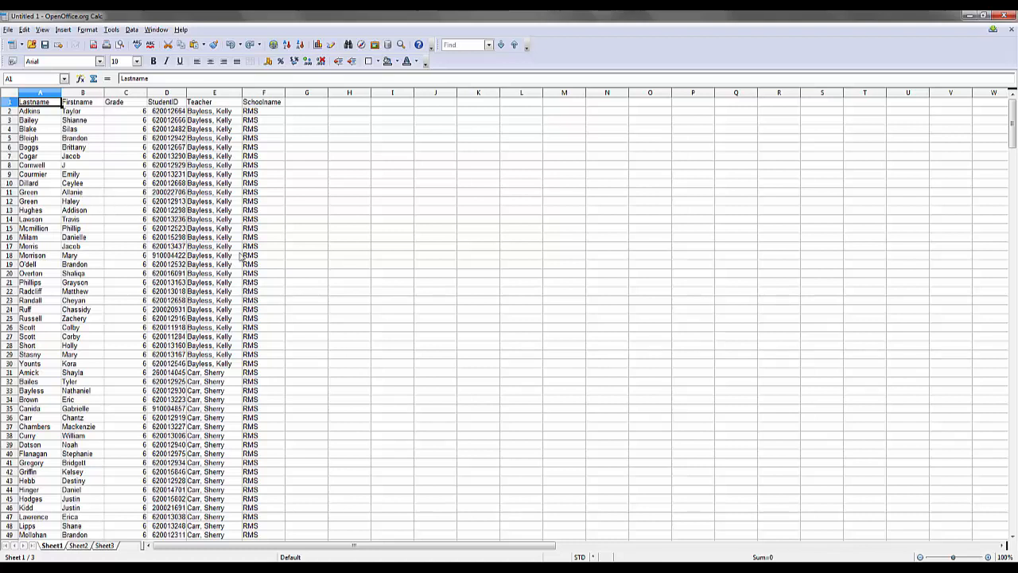
left_click(9, 30)
left_click(17, 123)
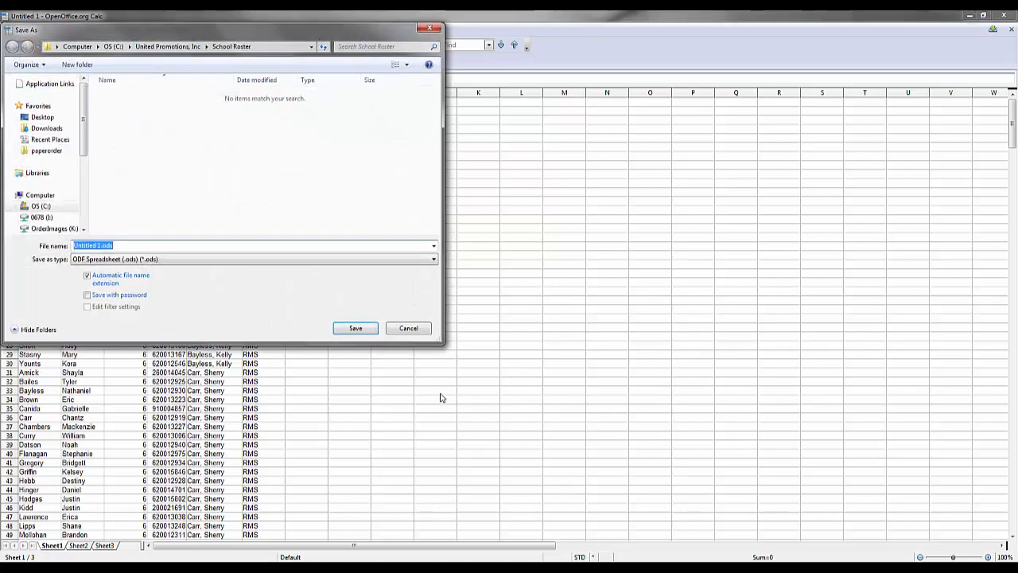
left_click(416, 259)
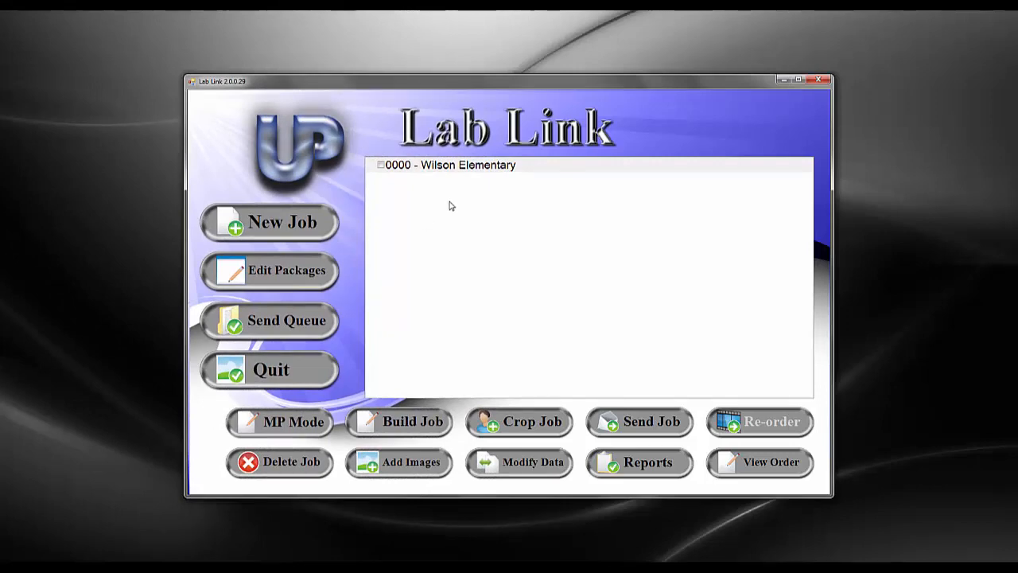
Step: In Lab Link, create a new school job named Richwood Middle School
left_click(309, 221)
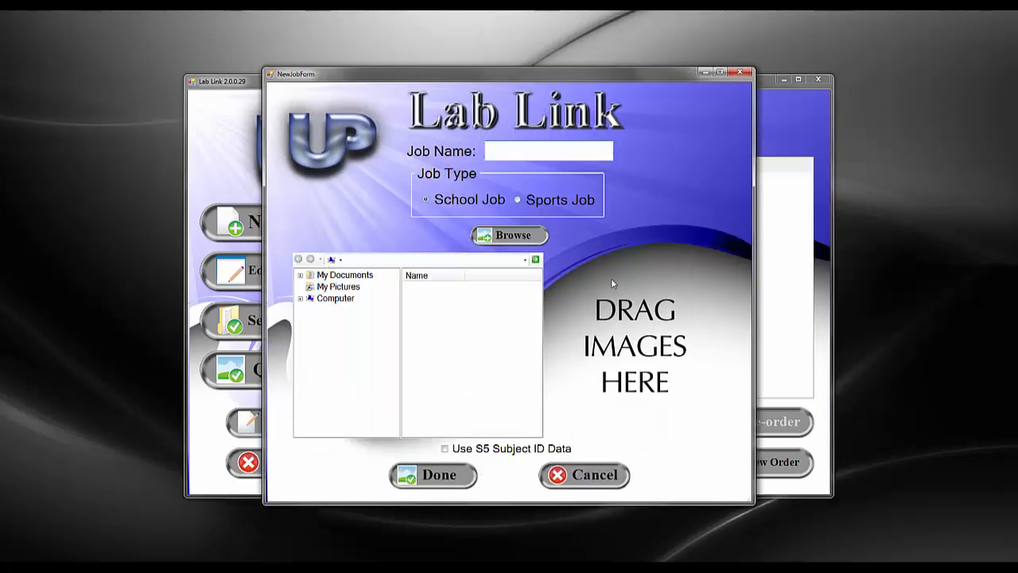
type("Richwood Middle S")
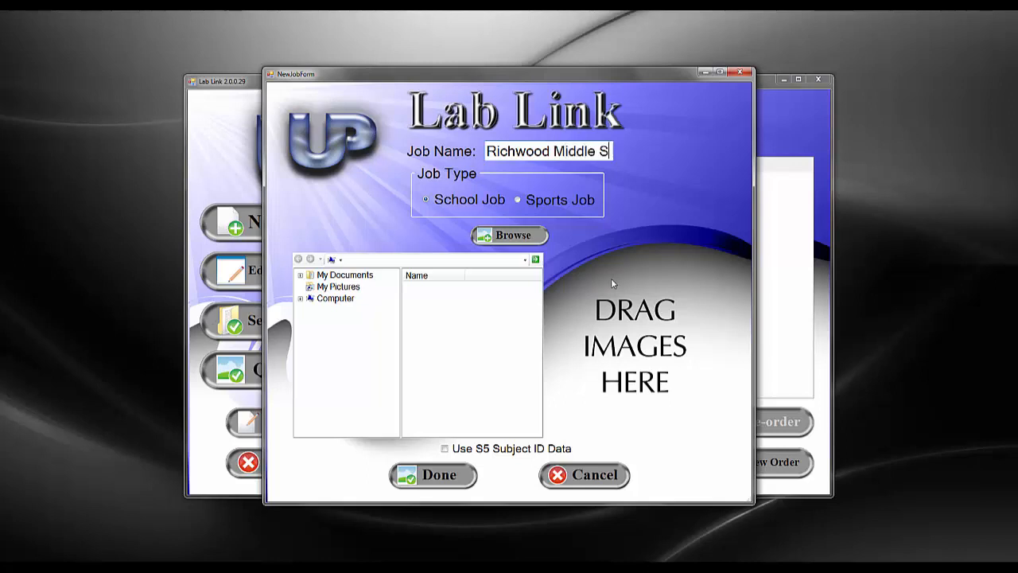
type("chool")
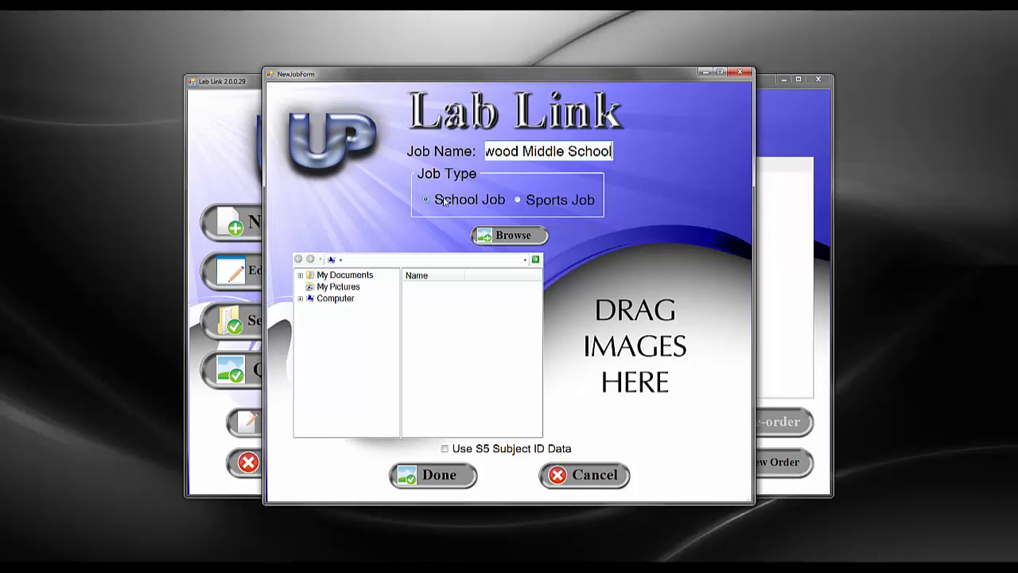
left_click(447, 478)
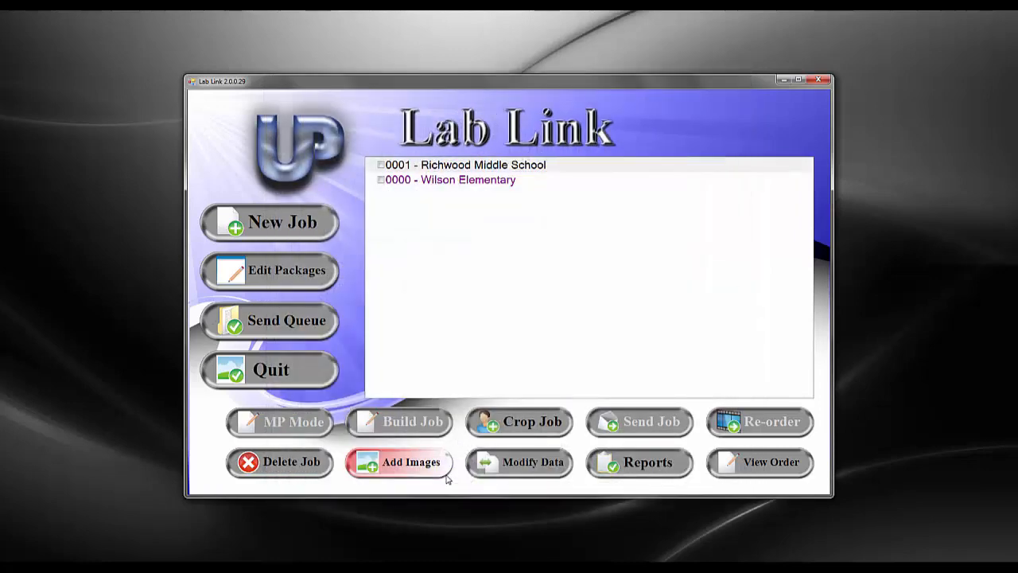
Step: Load the tab-separated file Richwood Middle Roster.tsv into the job's roster import
left_click(545, 470)
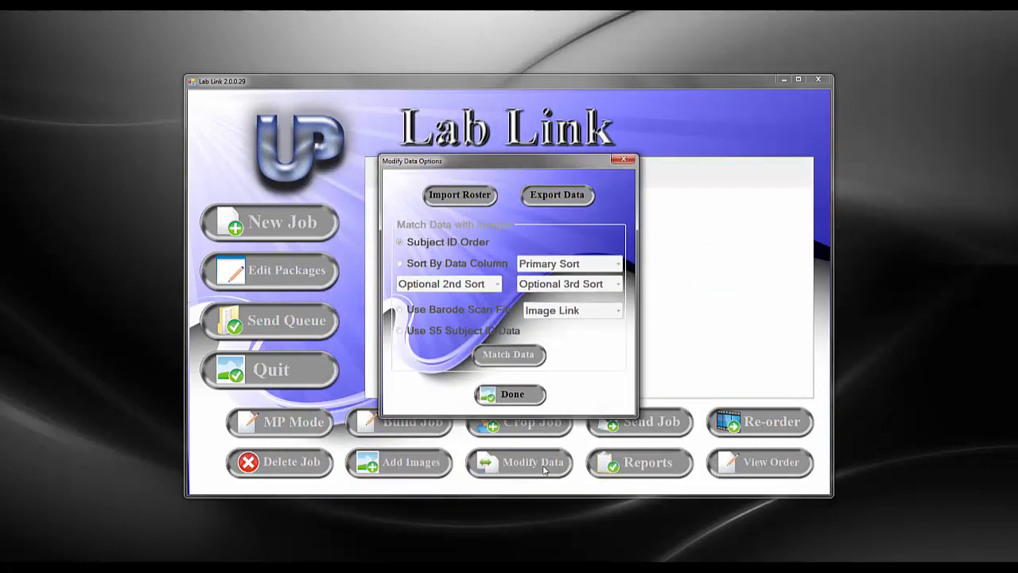
left_click(457, 201)
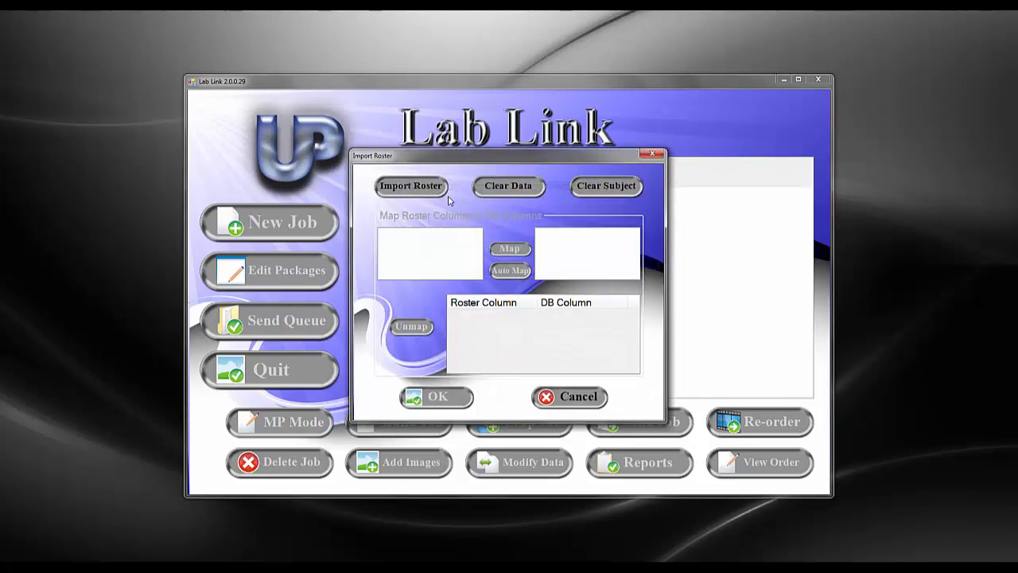
left_click(386, 187)
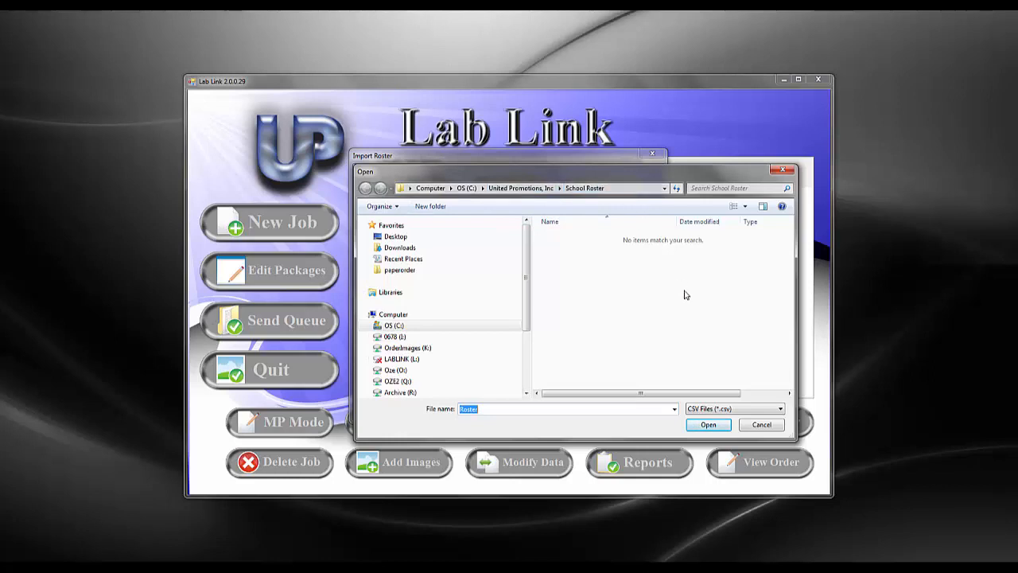
left_click(774, 412)
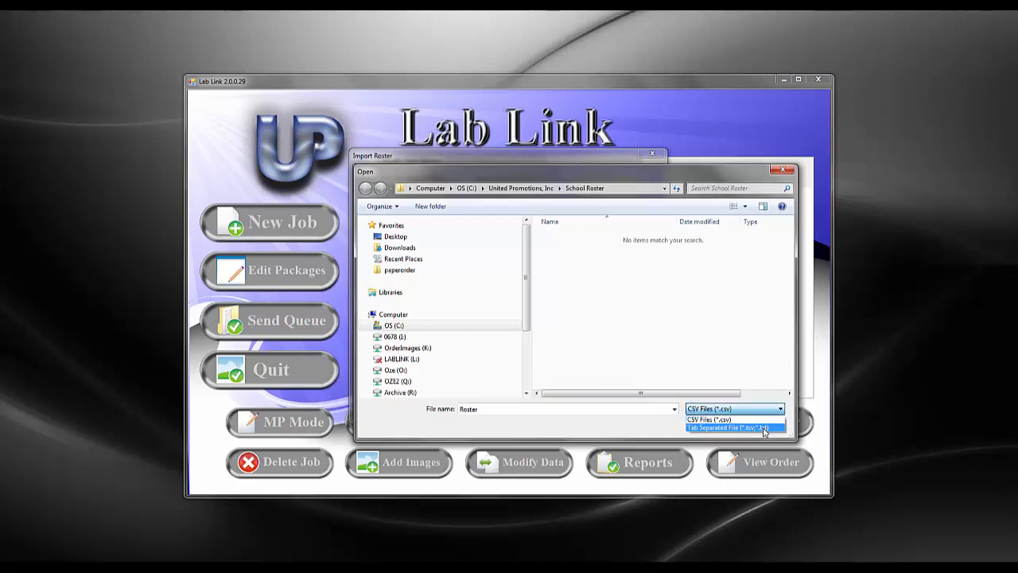
left_click(764, 428)
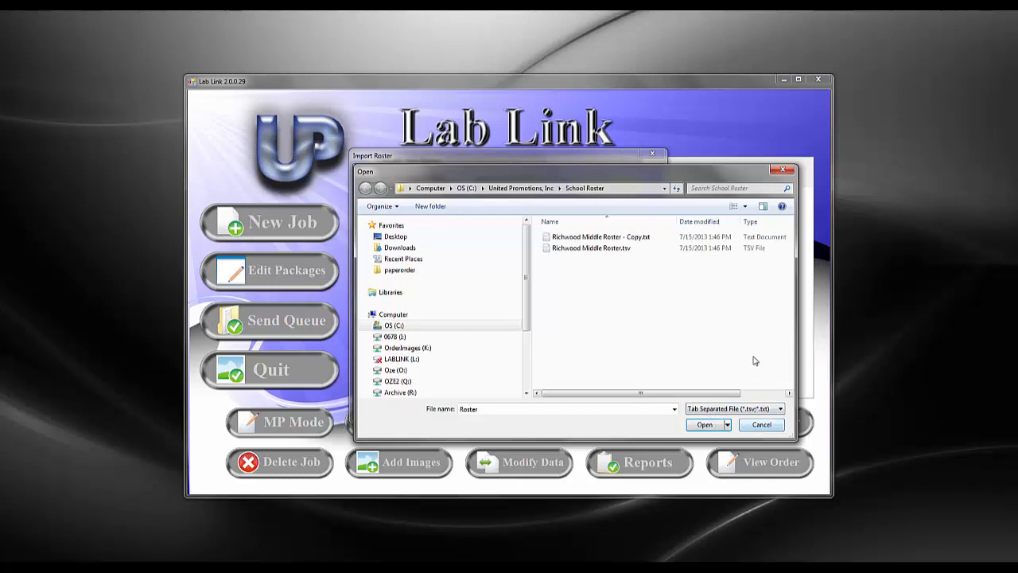
left_click(590, 249)
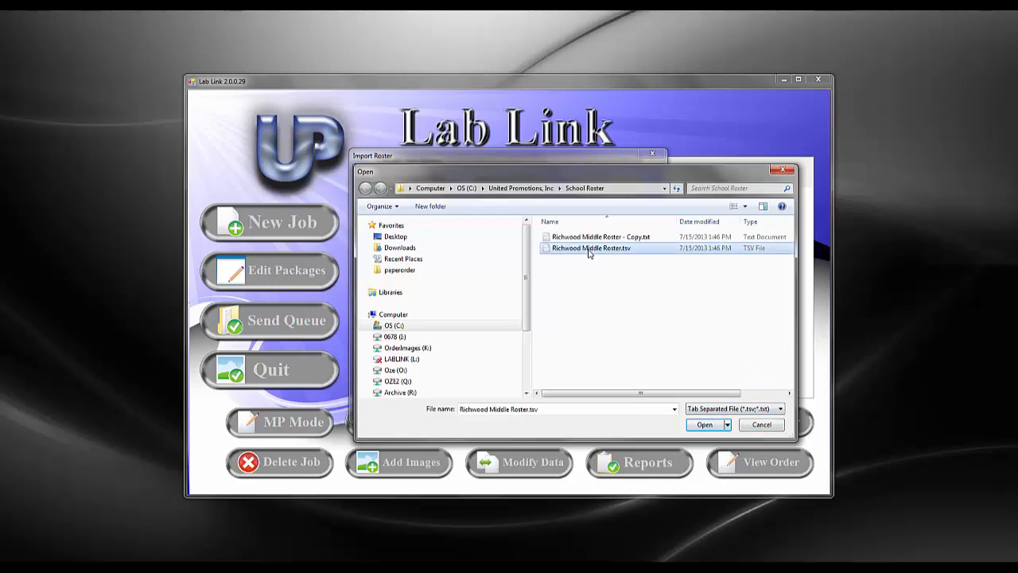
left_click(700, 424)
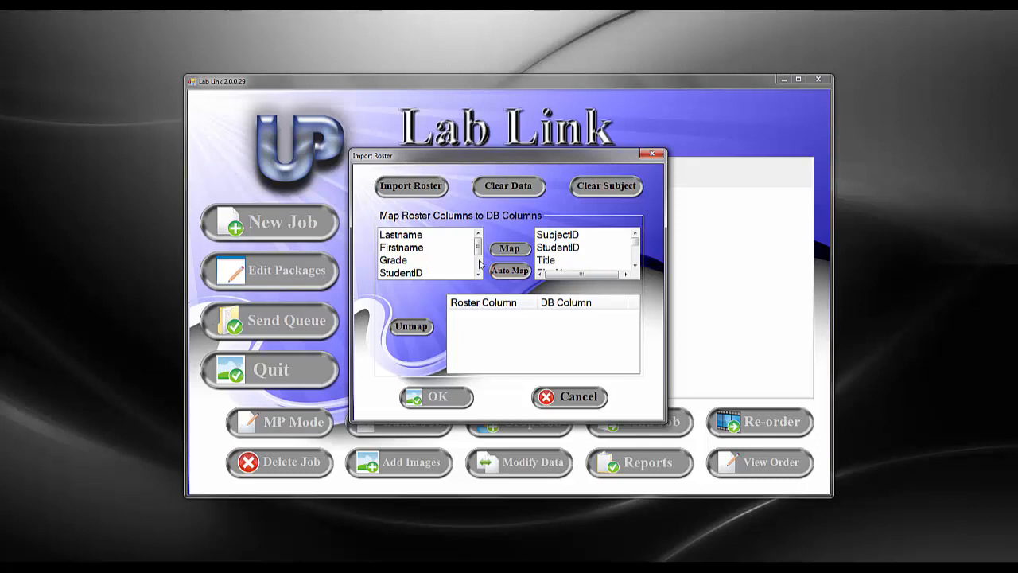
Step: Map the roster columns Firstname, Lastname and StudentID to the database columns FirstName, LastName and StudentID
left_click(414, 248)
left_click(635, 266)
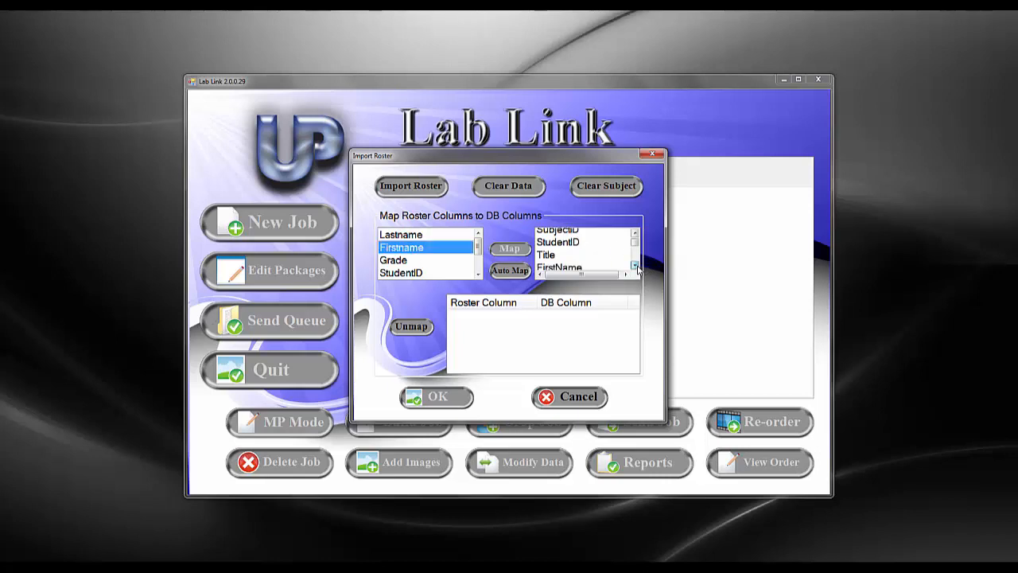
left_click(560, 261)
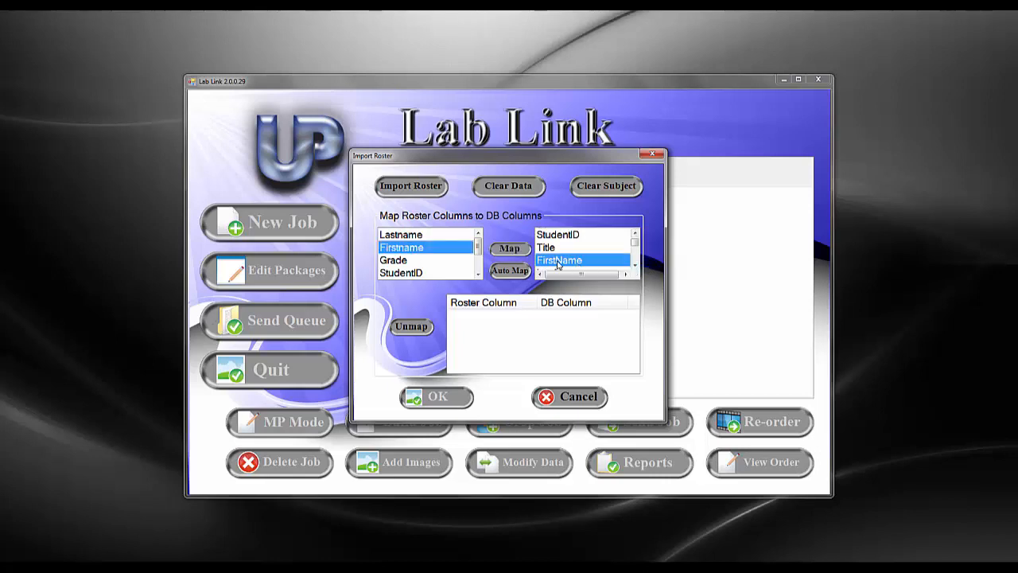
left_click(508, 249)
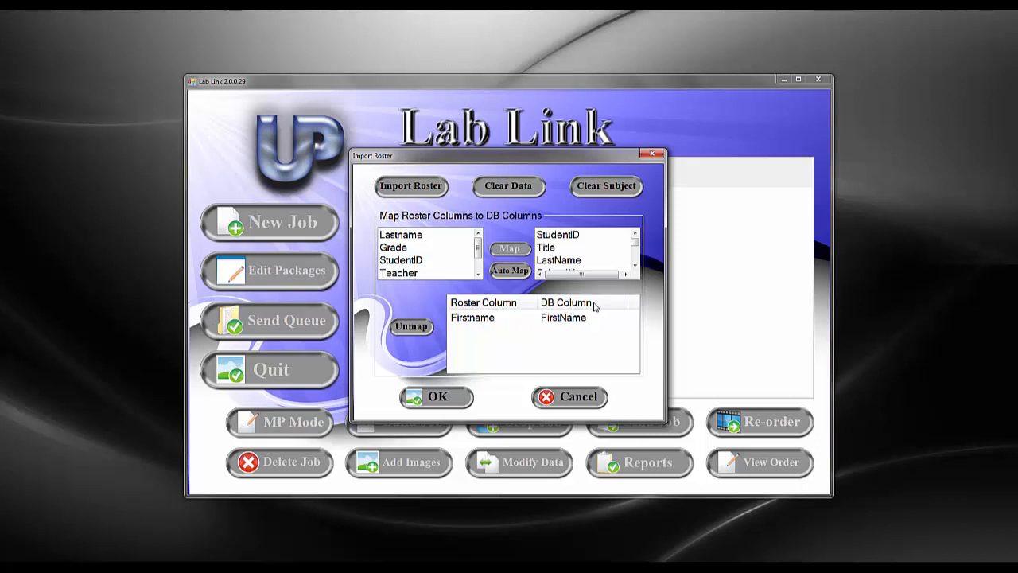
left_click(439, 236)
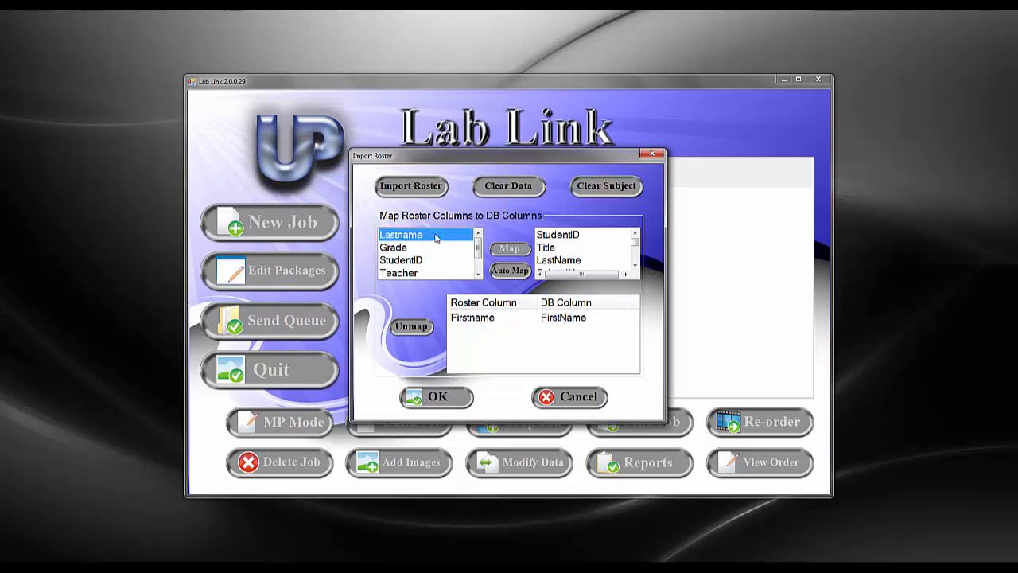
left_click(562, 261)
left_click(524, 251)
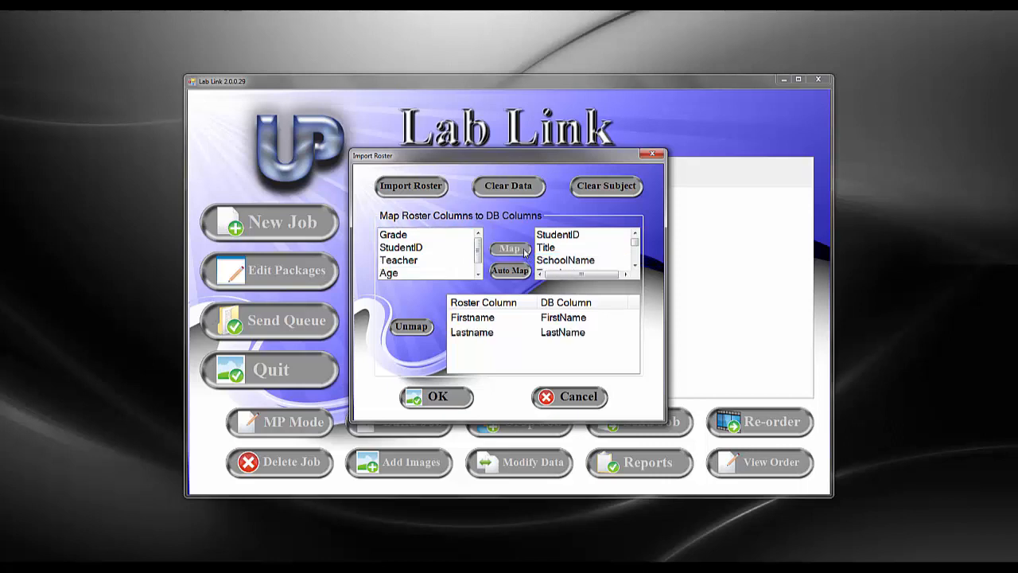
left_click(415, 248)
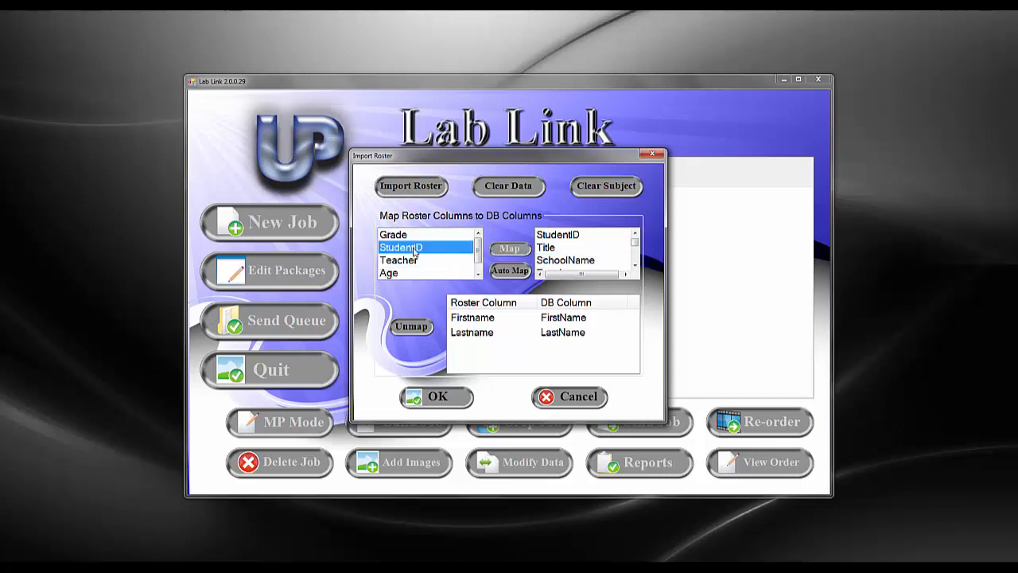
left_click(574, 235)
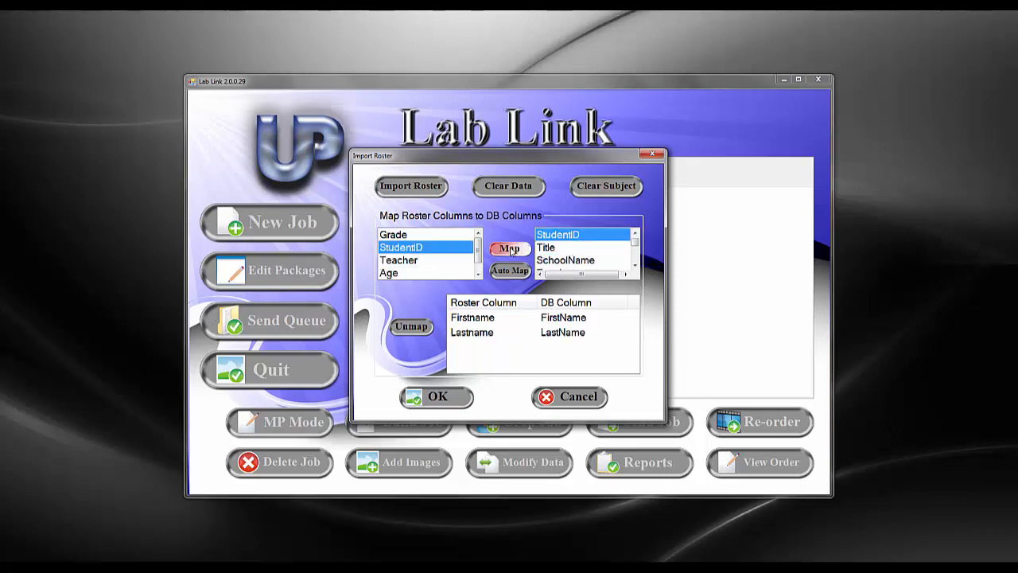
left_click(511, 250)
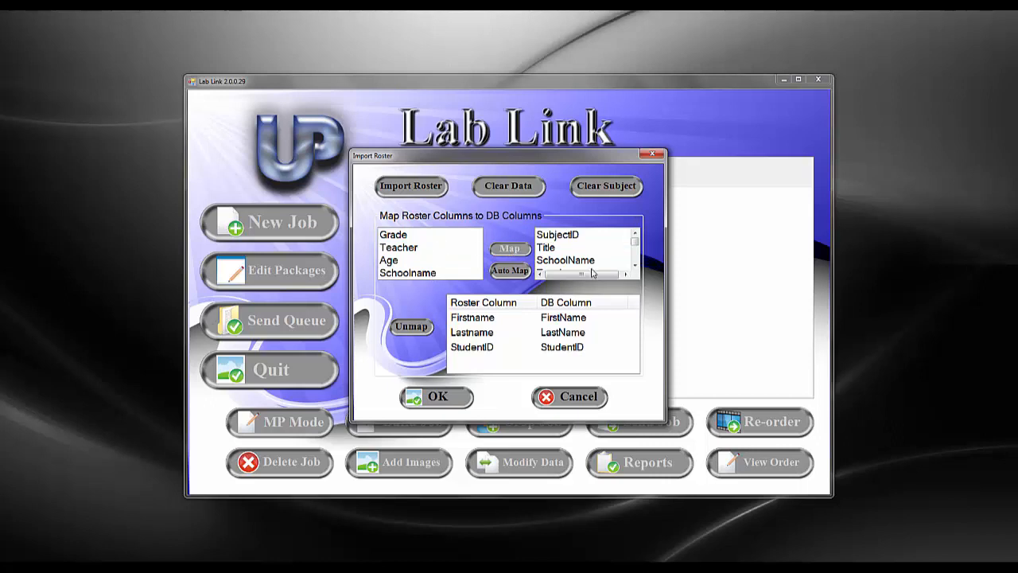
Step: Auto-map the remaining roster columns to their database columns and accept the mapping
left_click(525, 271)
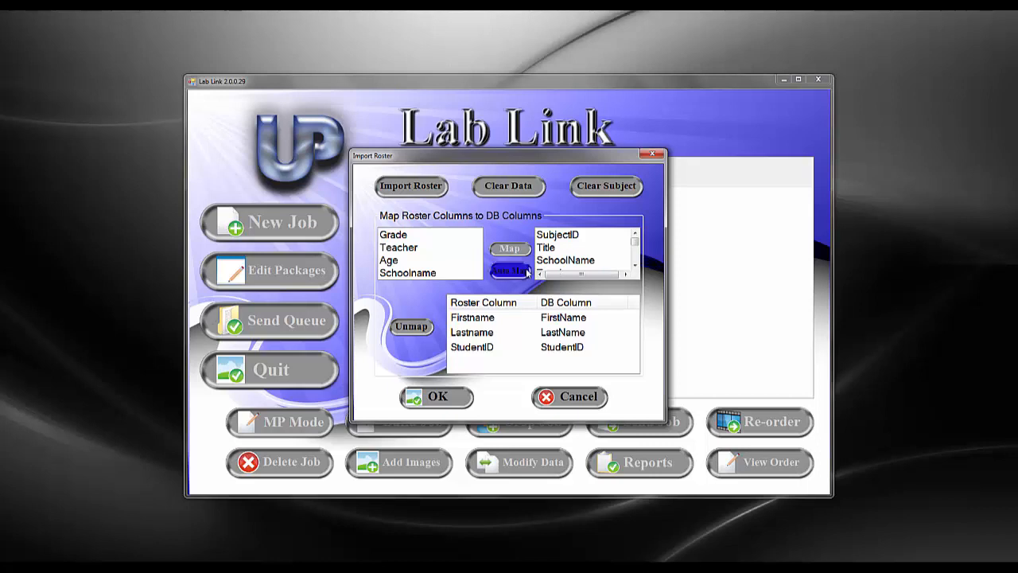
left_click_drag(634, 314, 630, 340)
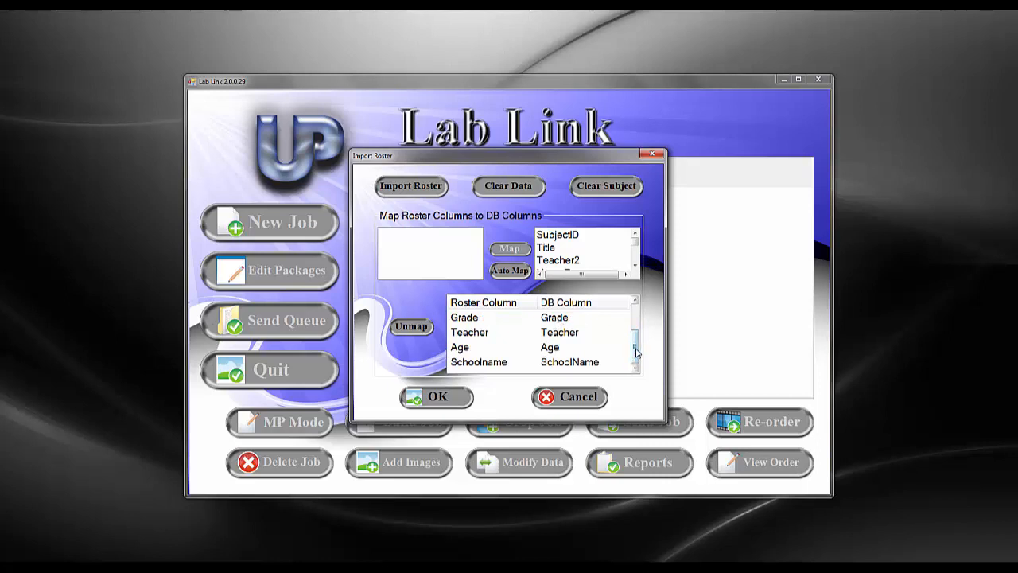
left_click_drag(637, 353, 646, 318)
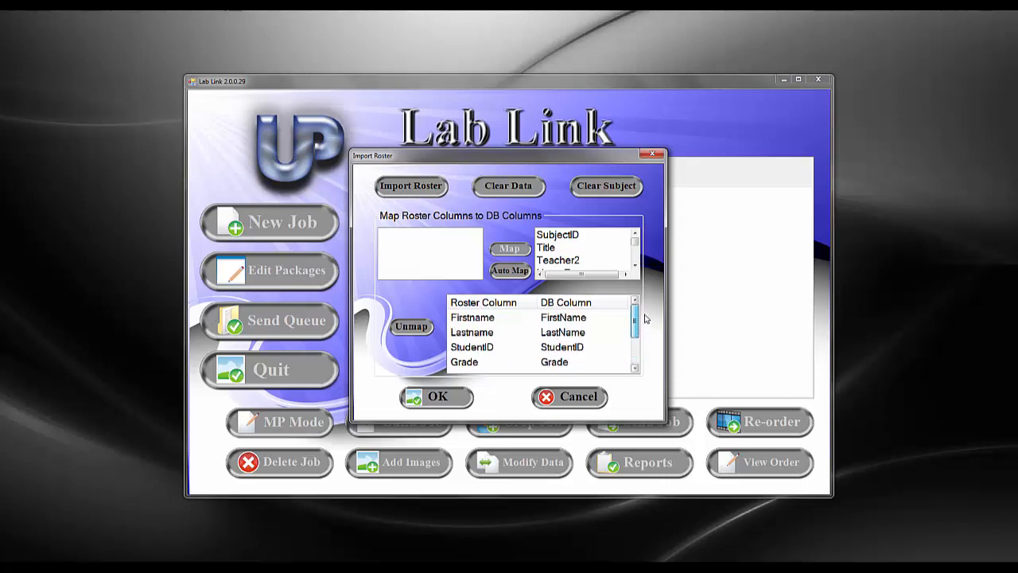
left_click(533, 321)
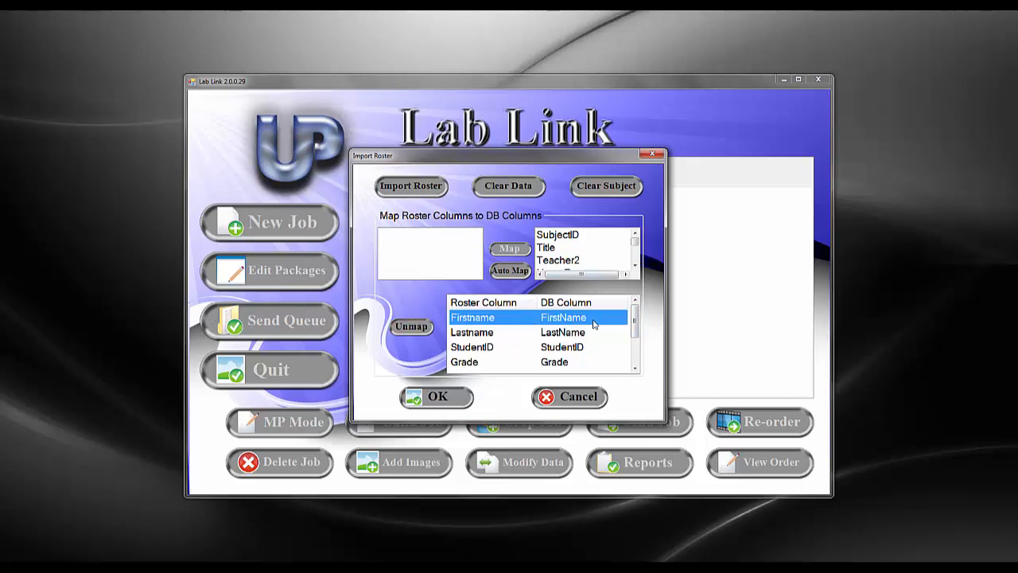
left_click(439, 397)
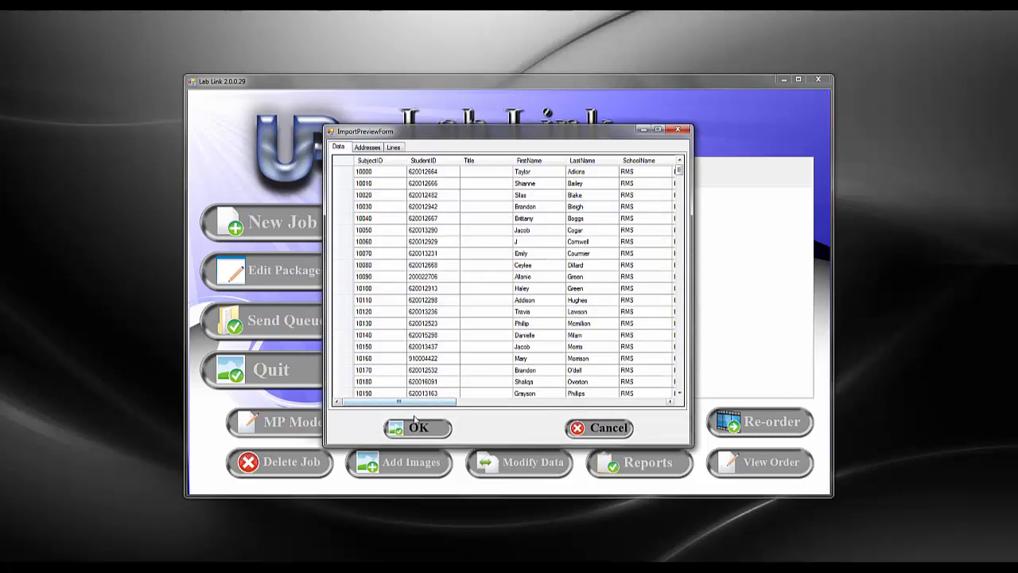
Step: Check the columns in the import preview, accept the roster import and finish modifying the job's data
left_click_drag(387, 405, 495, 406)
left_click_drag(536, 405, 370, 409)
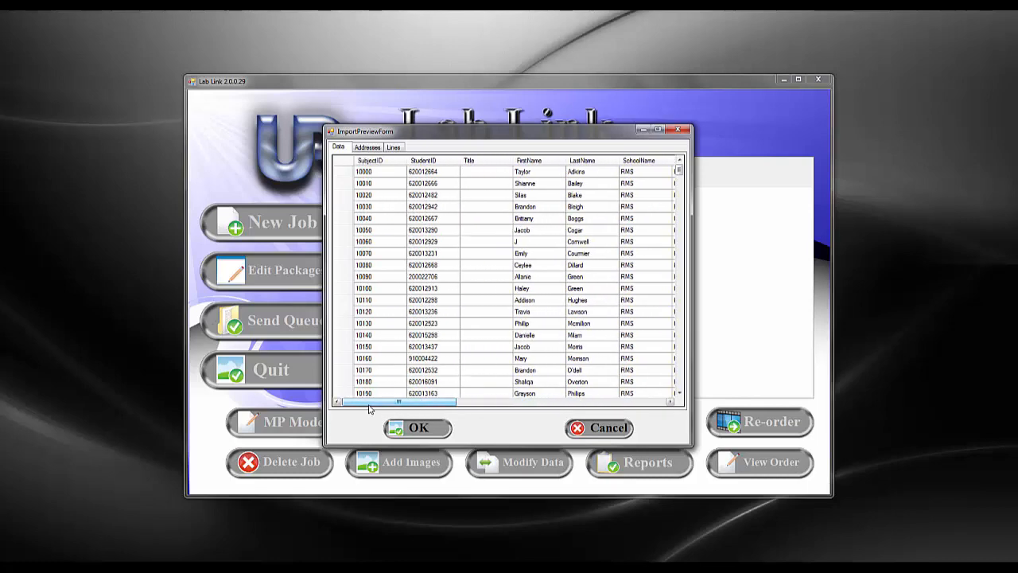
left_click(422, 430)
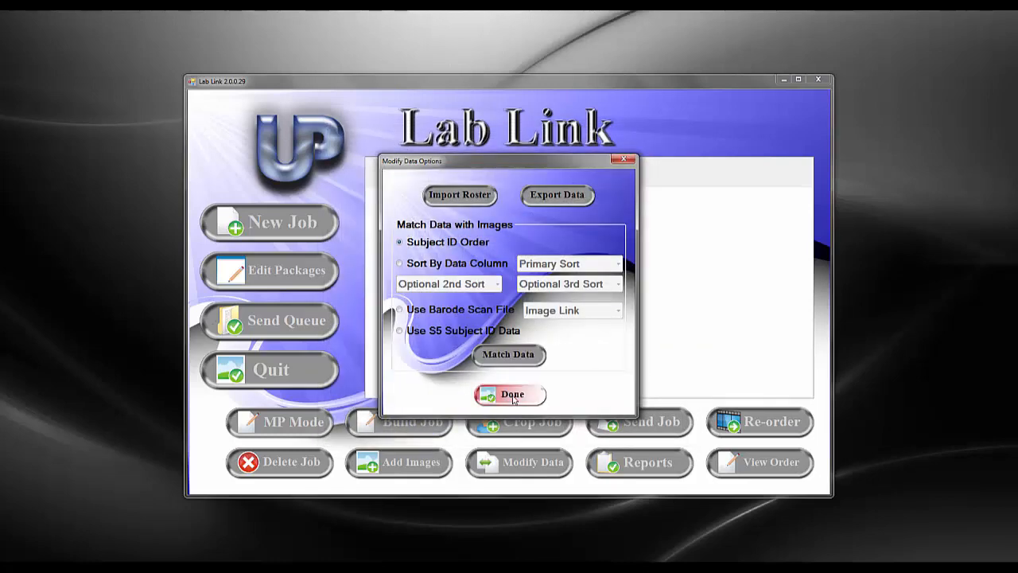
left_click(513, 395)
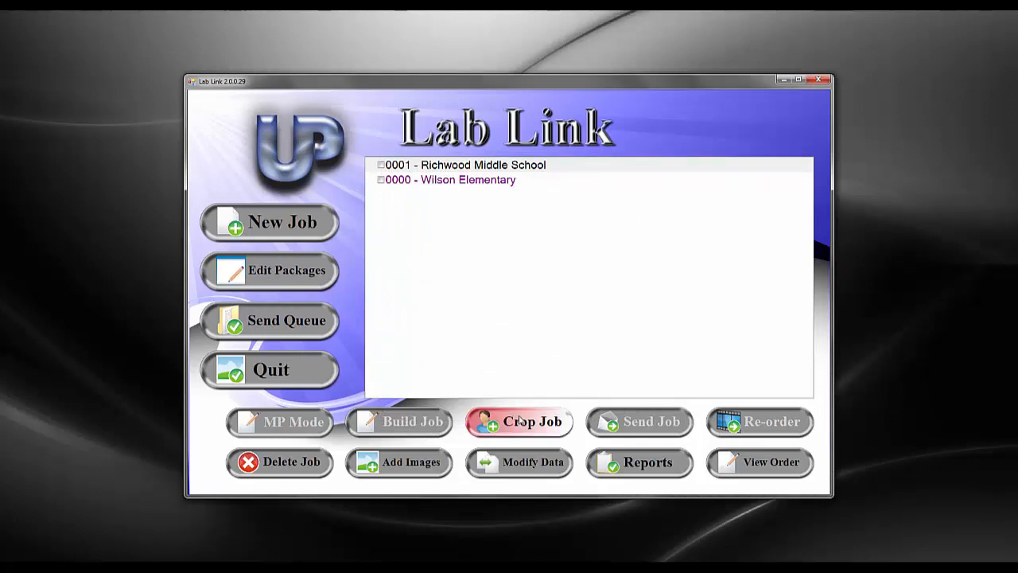
Step: Generate the Camera Cards report for the Richwood Middle School job, sorted by SubjectID
left_click(645, 467)
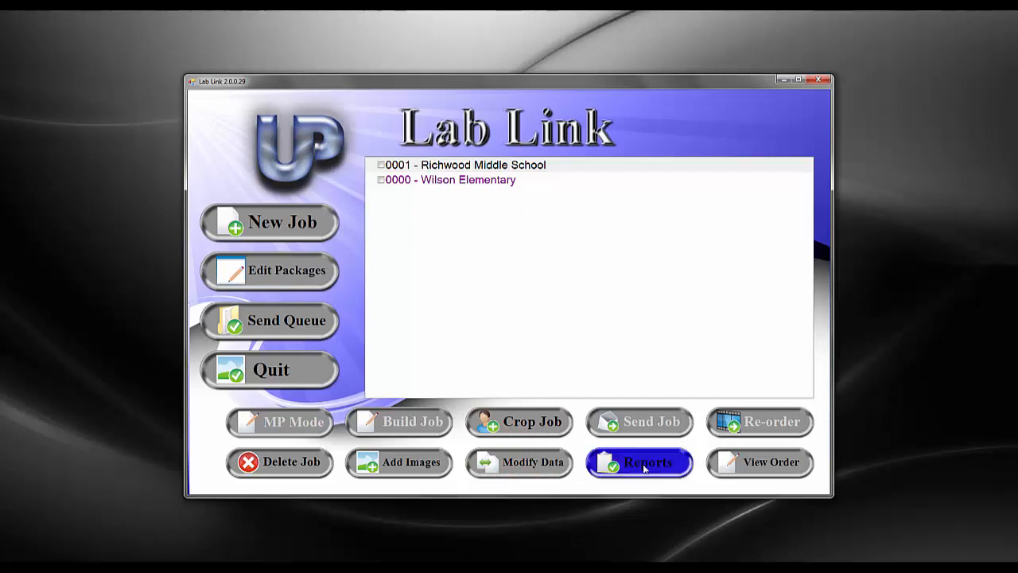
left_click(555, 267)
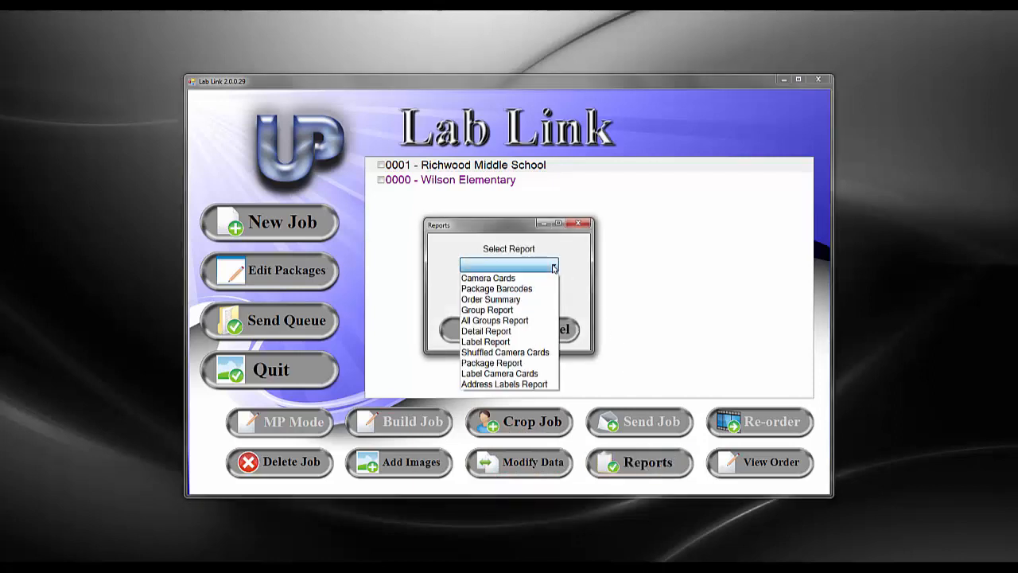
left_click(516, 279)
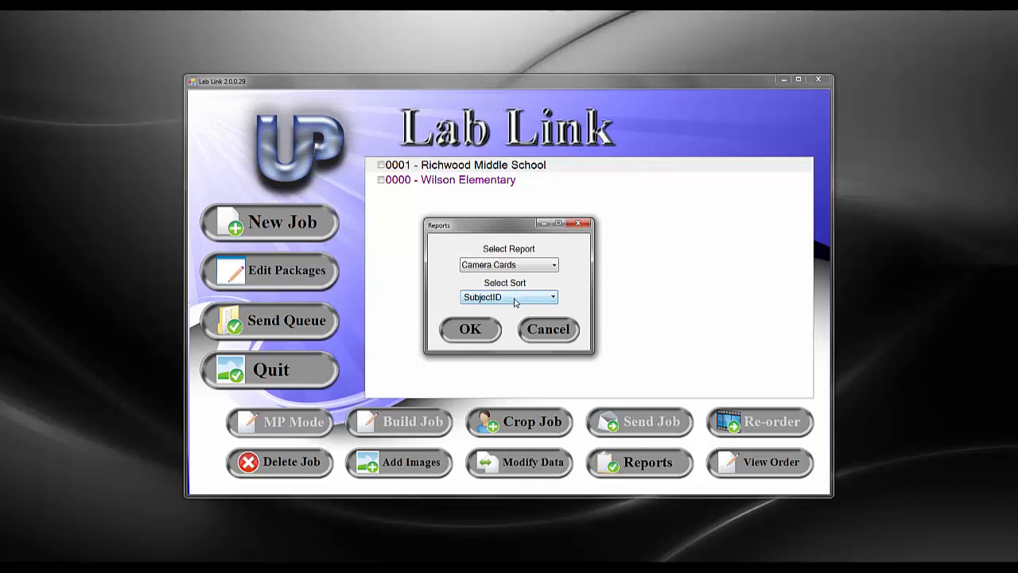
left_click(515, 299)
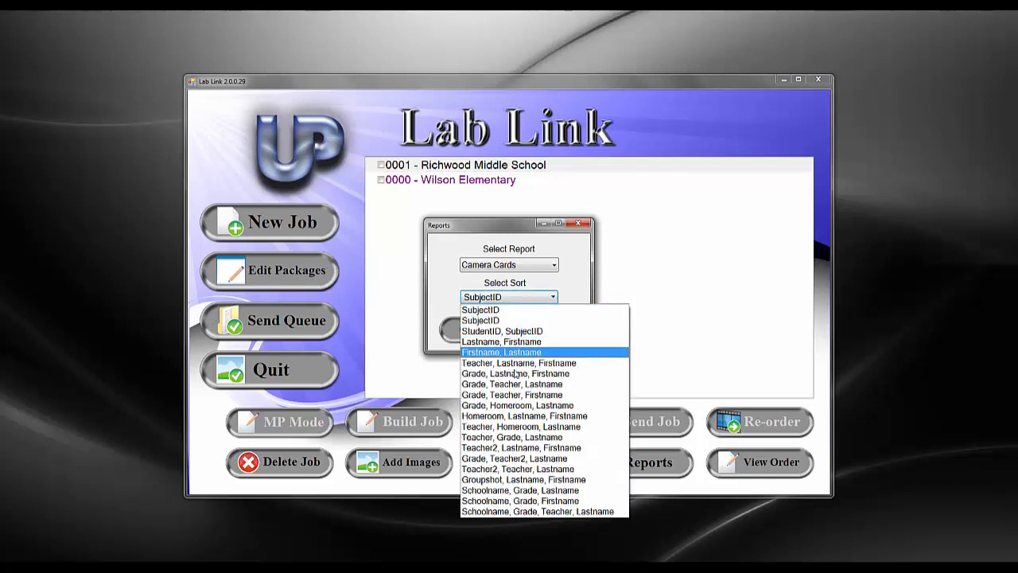
left_click(515, 312)
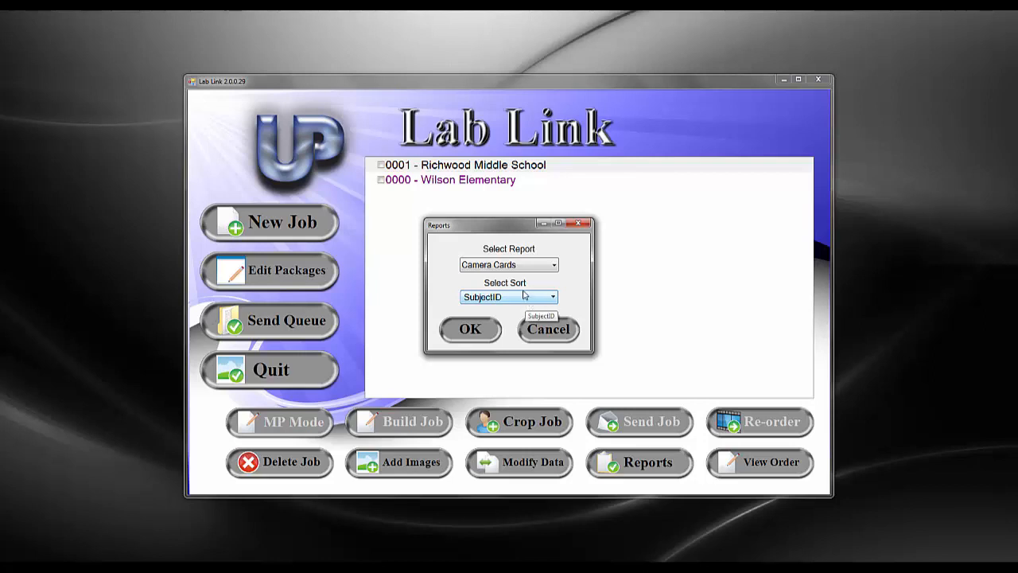
left_click(478, 332)
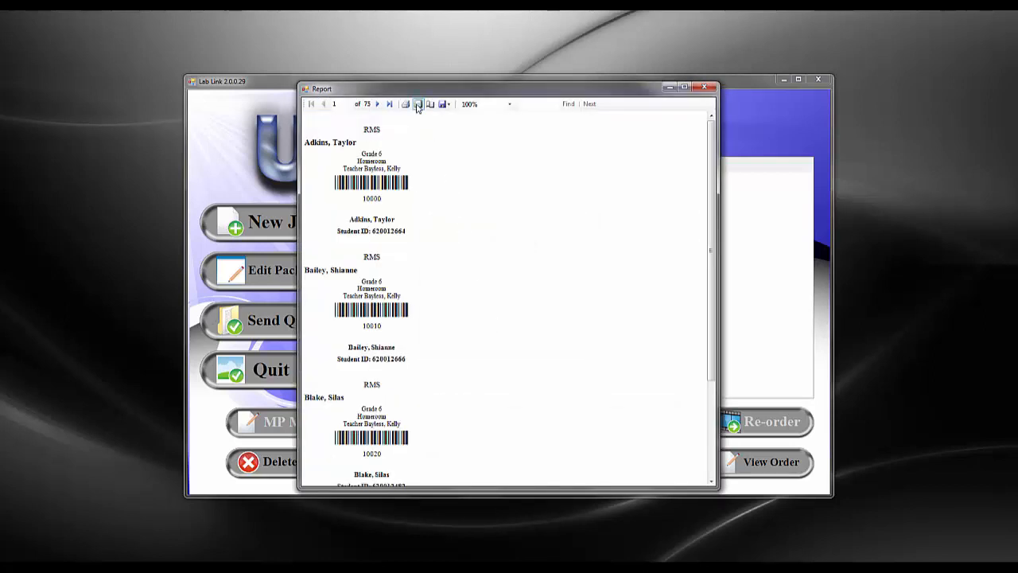
Step: Review the camera cards in print layout, including the first and last pages, and leave the report and its options
left_click(417, 106)
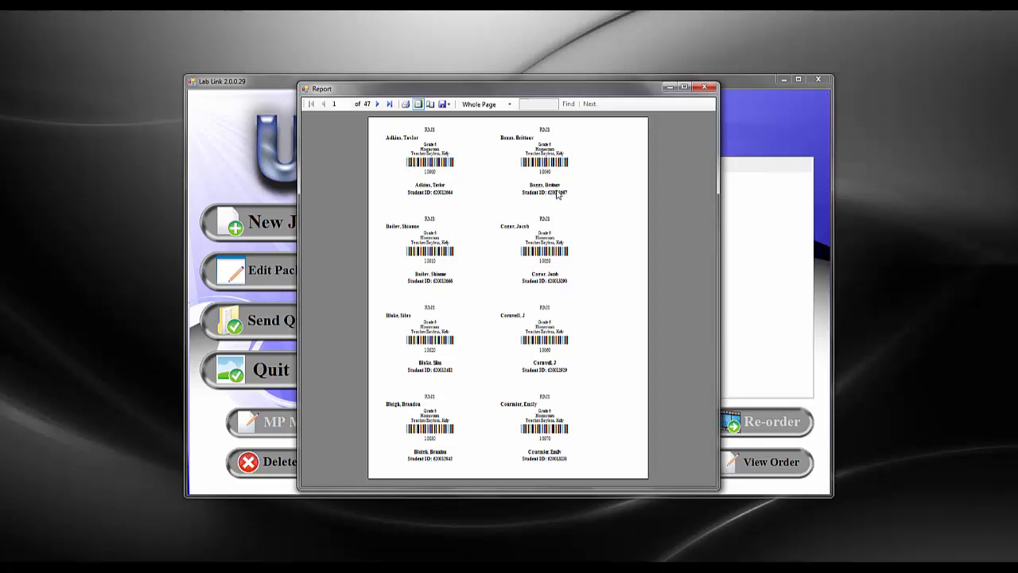
left_click(378, 105)
left_click(378, 104)
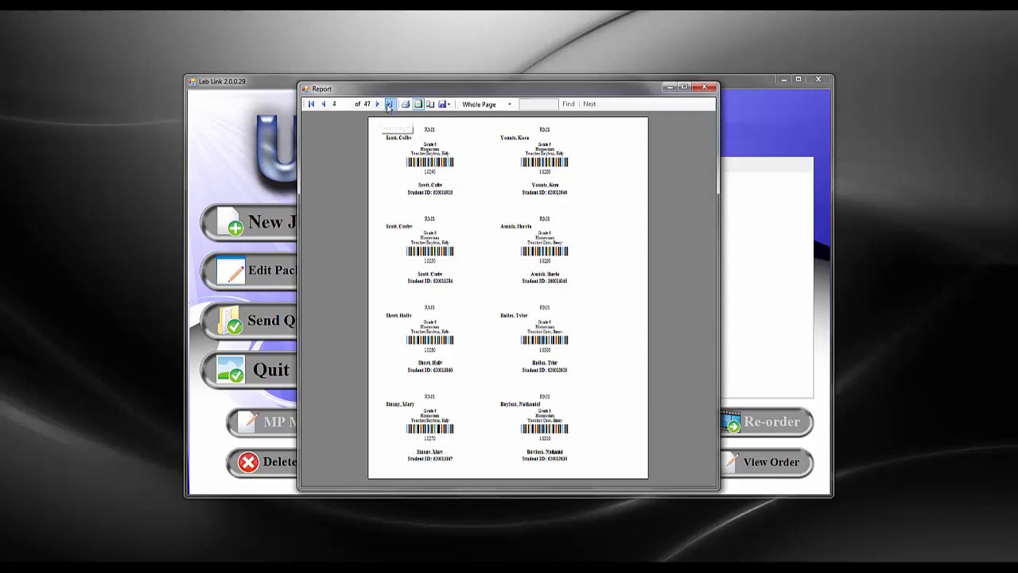
left_click(389, 105)
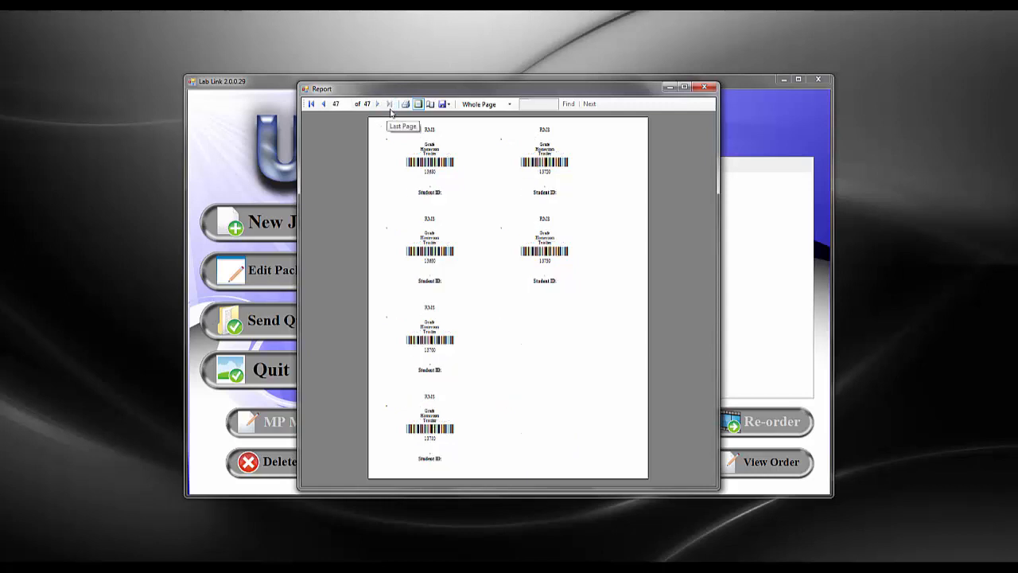
left_click(325, 105)
left_click(324, 105)
left_click(324, 105)
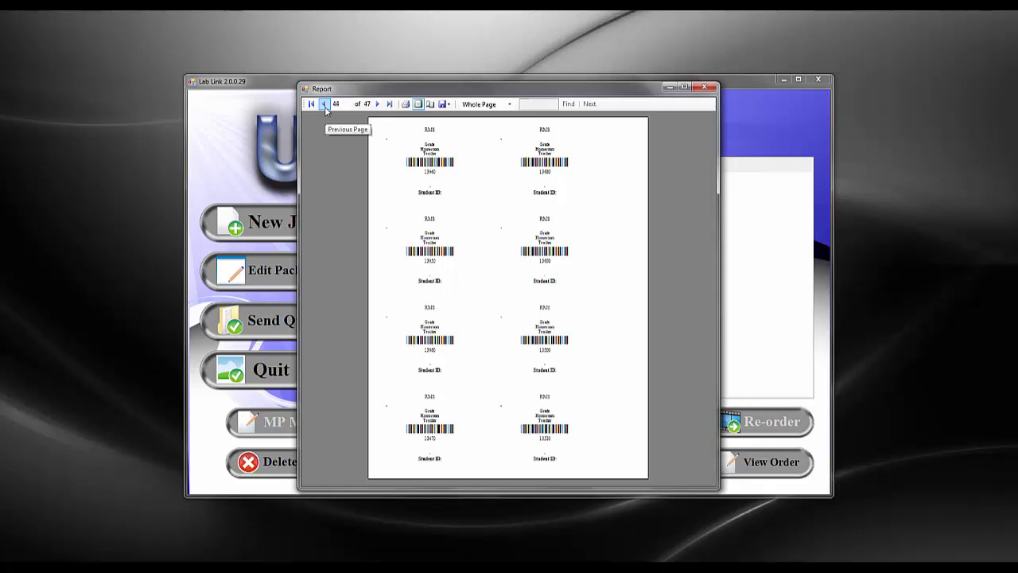
left_click(325, 105)
left_click(324, 105)
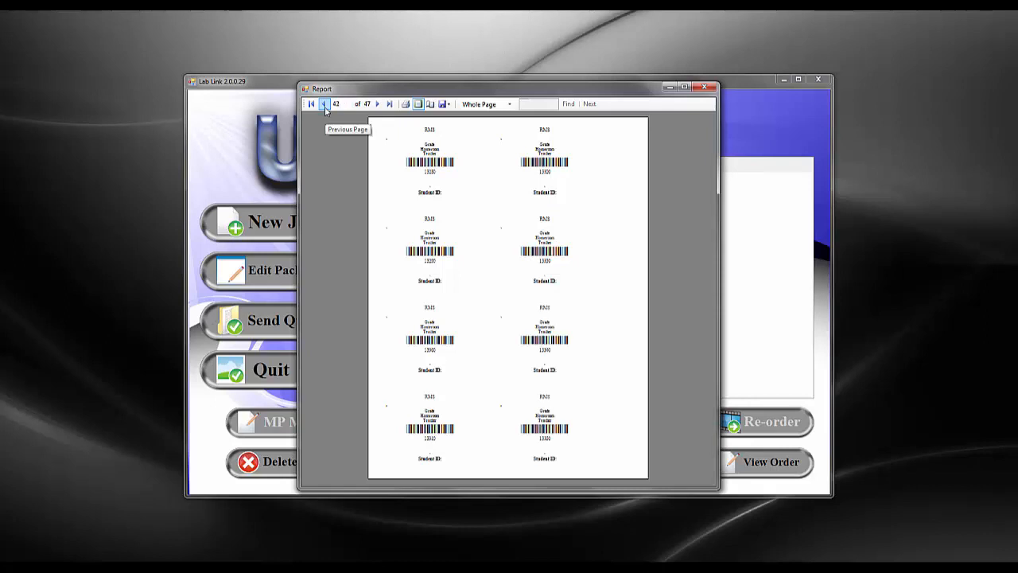
left_click(389, 105)
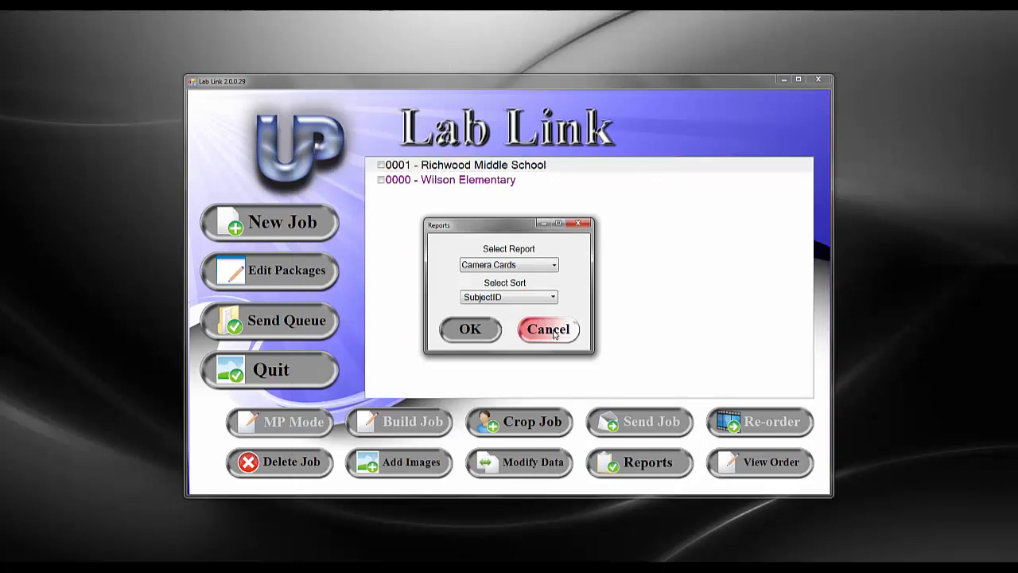
left_click(555, 331)
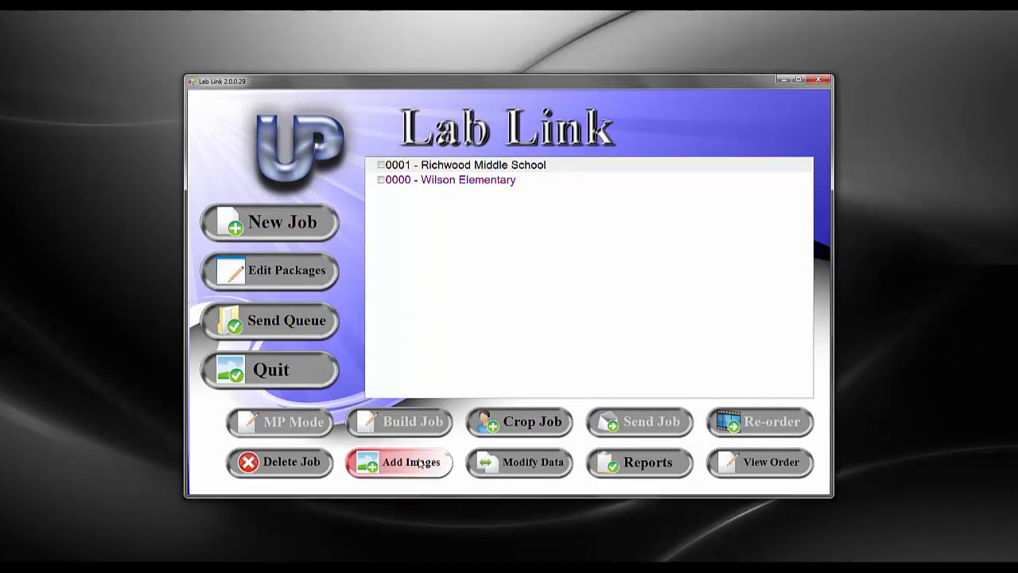
left_click(493, 168)
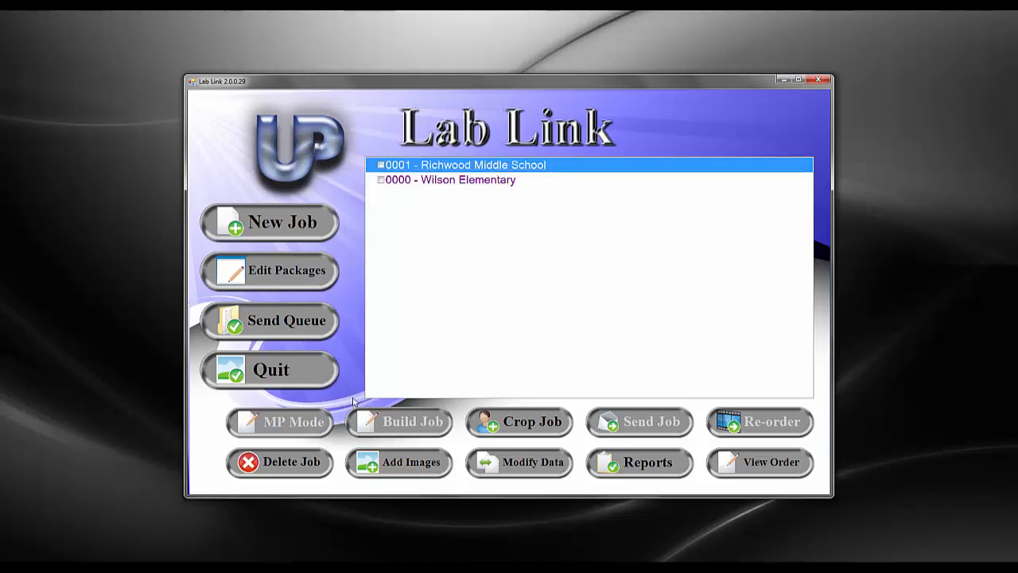
left_click(411, 462)
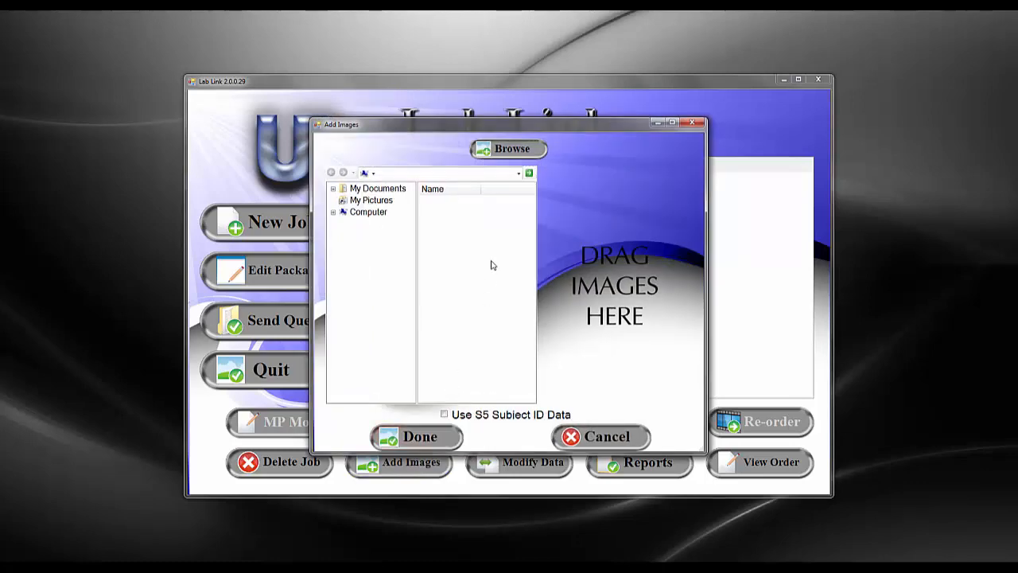
left_click(506, 151)
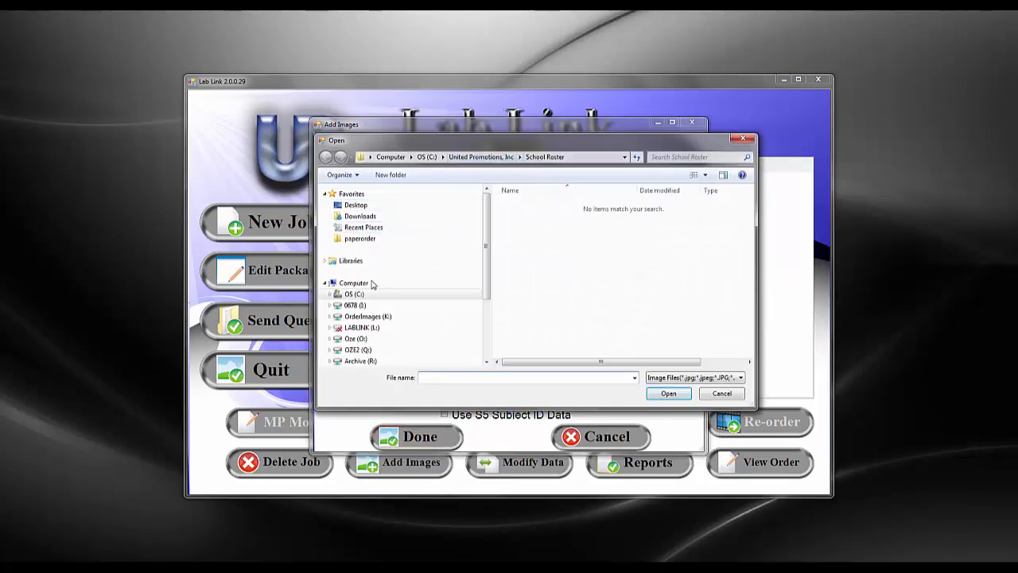
left_click(356, 339)
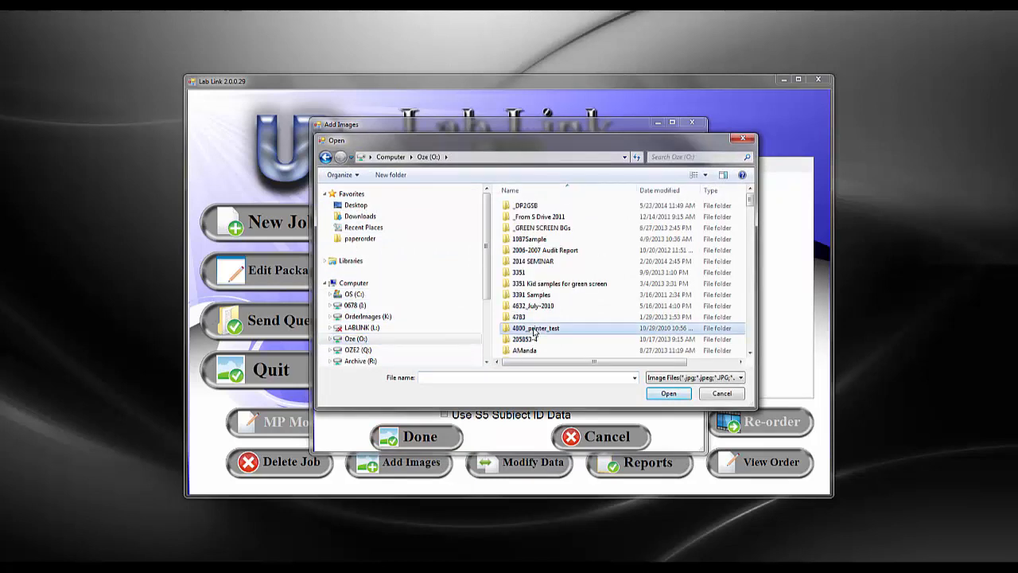
key("l")
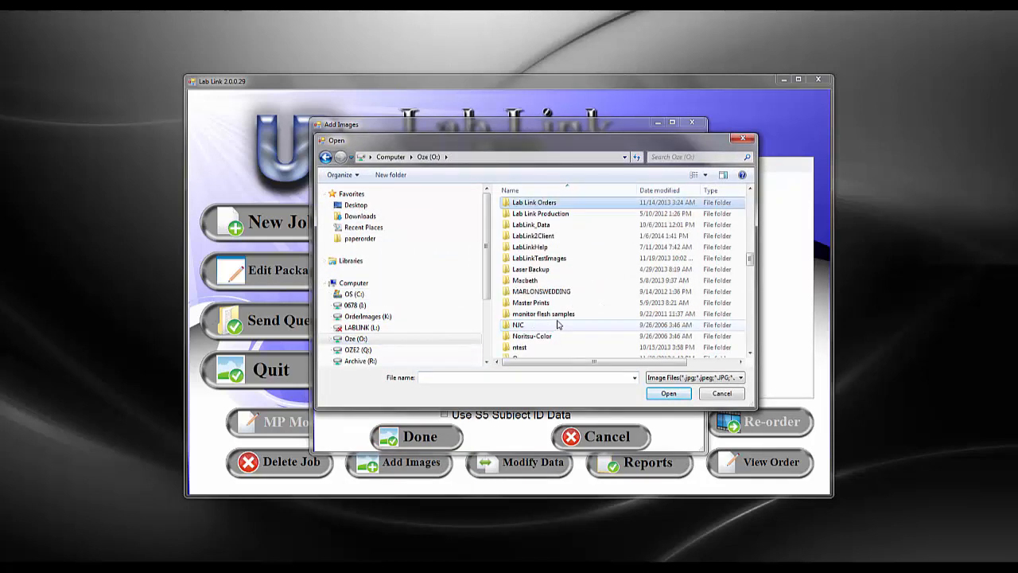
double_click(551, 259)
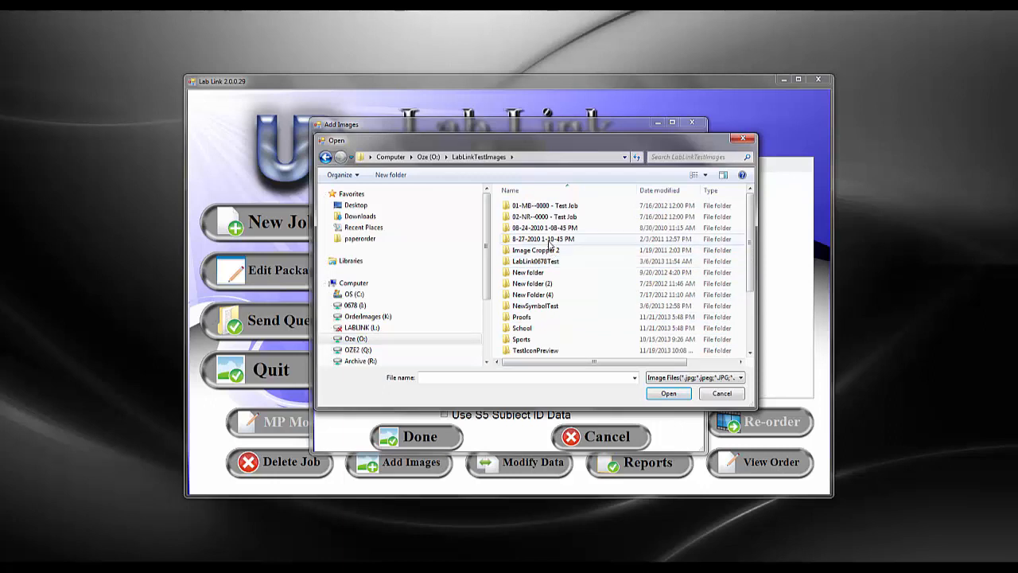
double_click(550, 241)
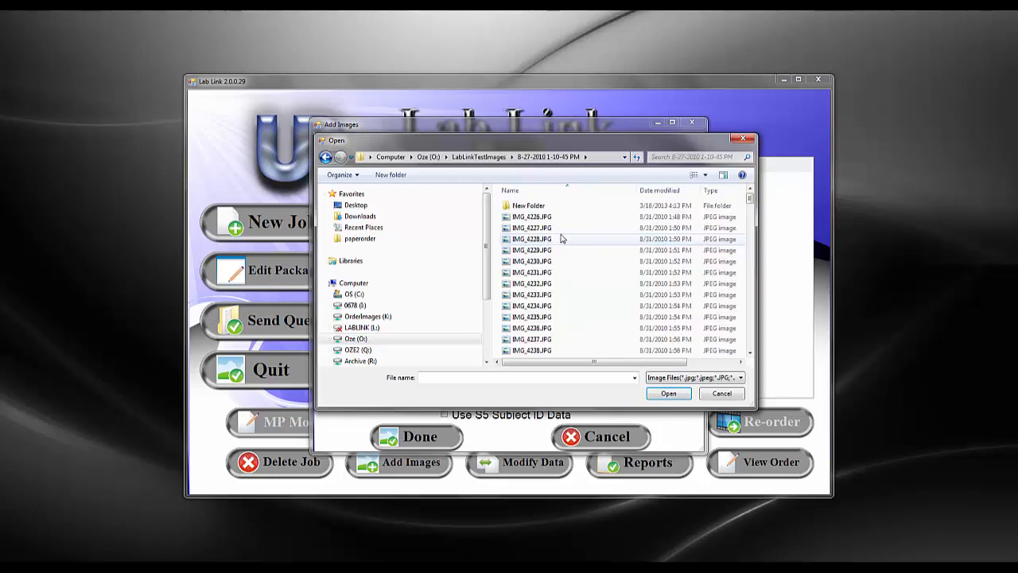
Step: Add the images IMG_4226.JPG through IMG_4269.JPG to the job and finish the image import
left_click(567, 220)
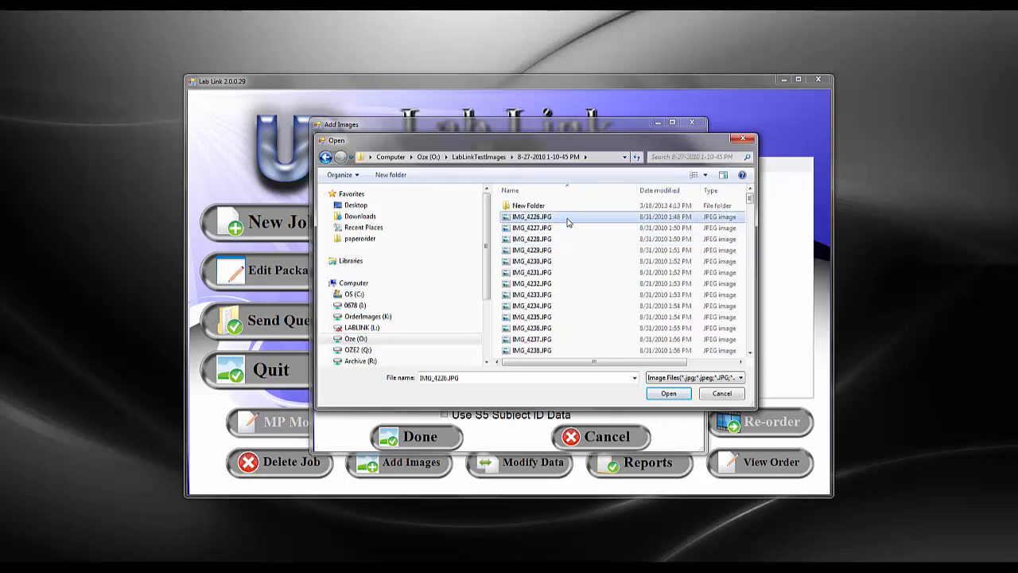
scroll(566, 290, "down", 5)
scroll(567, 293, "down", 6)
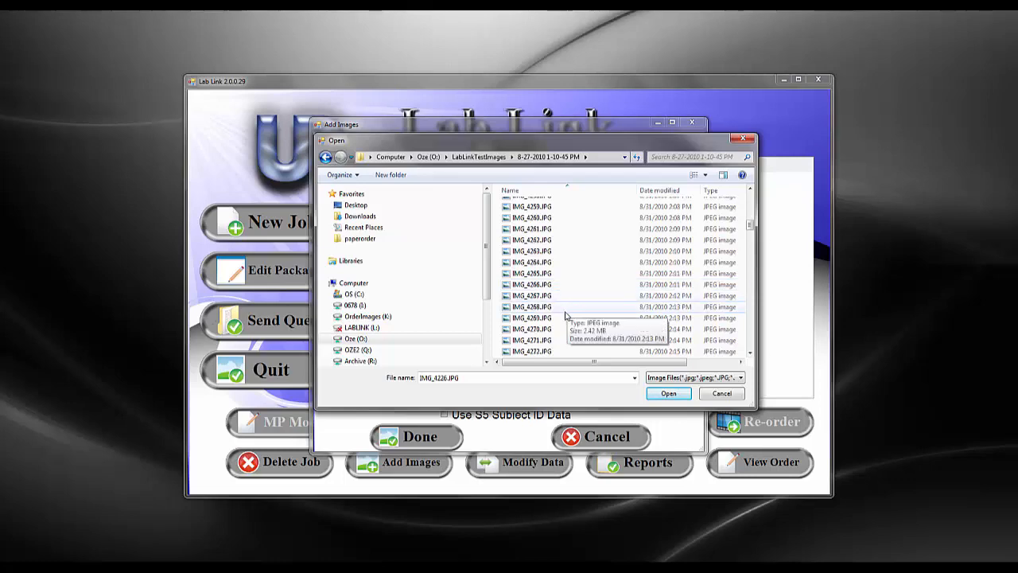
left_click(563, 318, "shift")
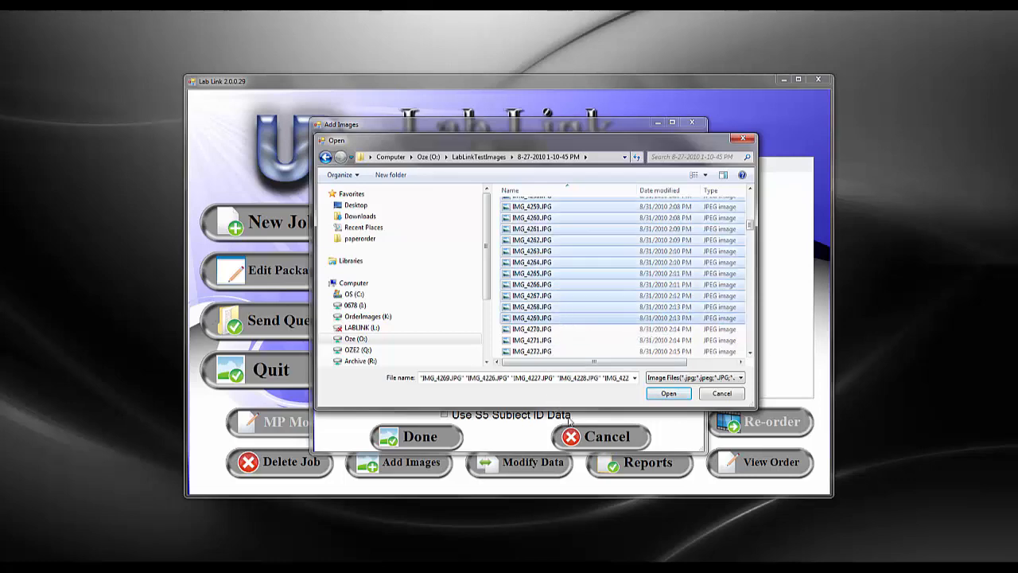
left_click(664, 396)
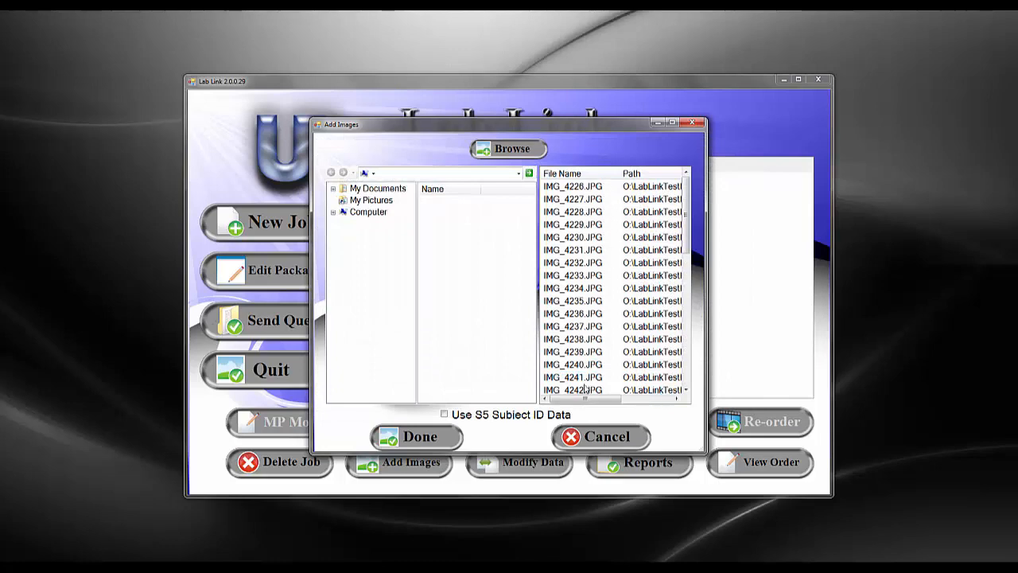
mouse_move(586, 400)
left_mouse_down()
mouse_move(637, 399)
mouse_move(573, 400)
left_mouse_up()
left_click(420, 436)
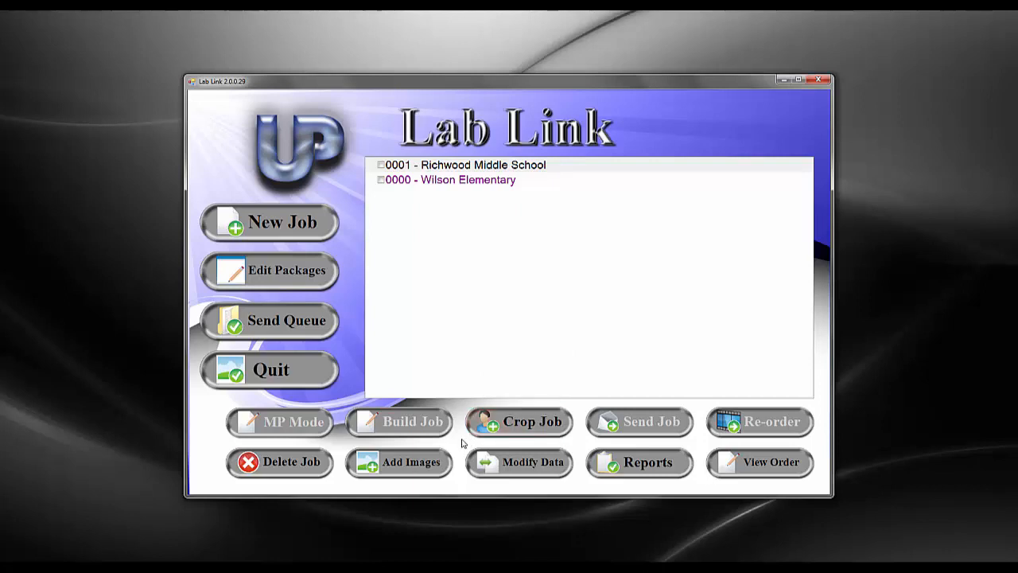
Step: Start matching the job's data with its images, sorted by the data columns Grade, Teacher and LastName
left_click(530, 465)
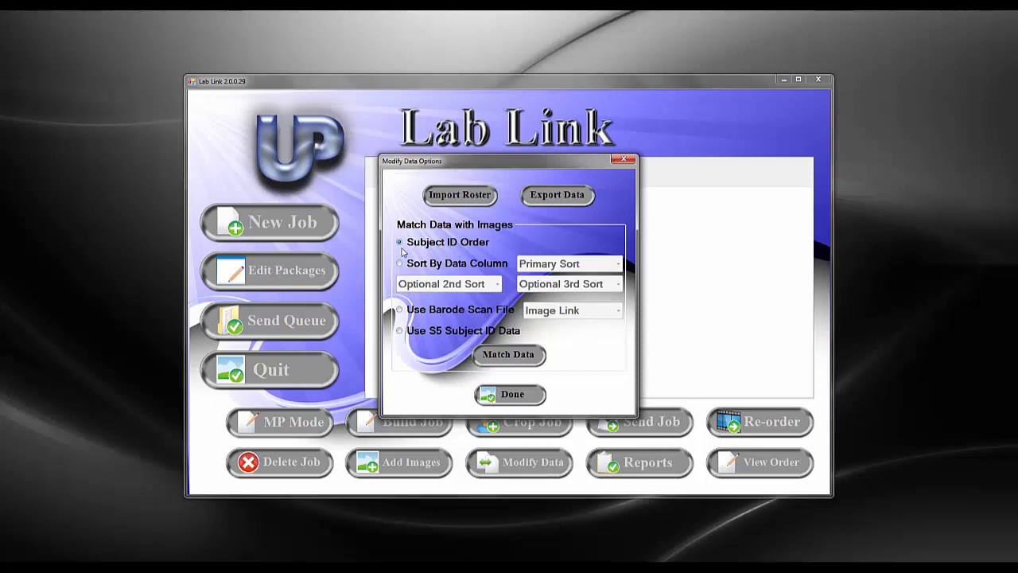
left_click(464, 265)
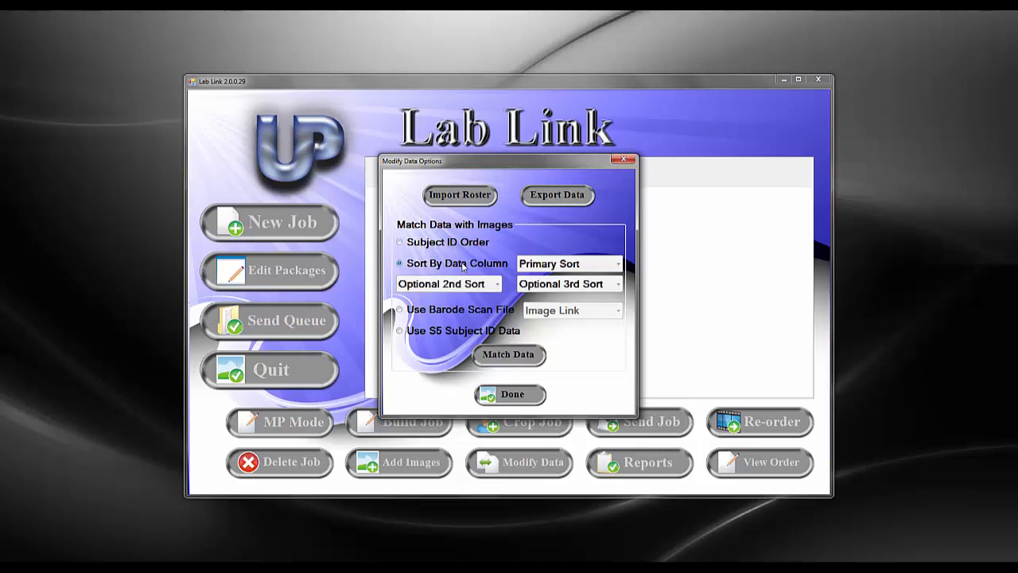
left_click(564, 264)
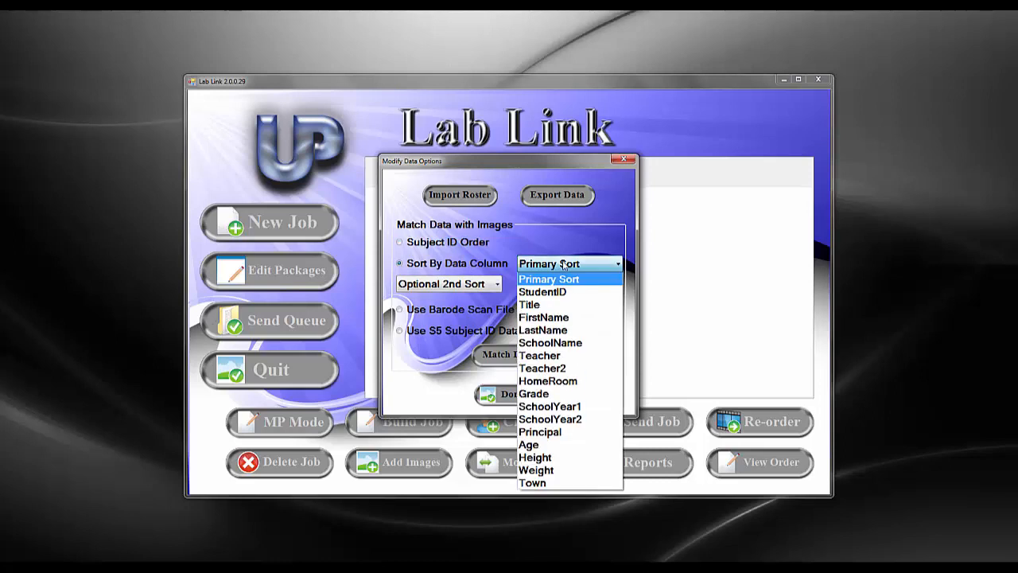
left_click(557, 393)
left_click(481, 288)
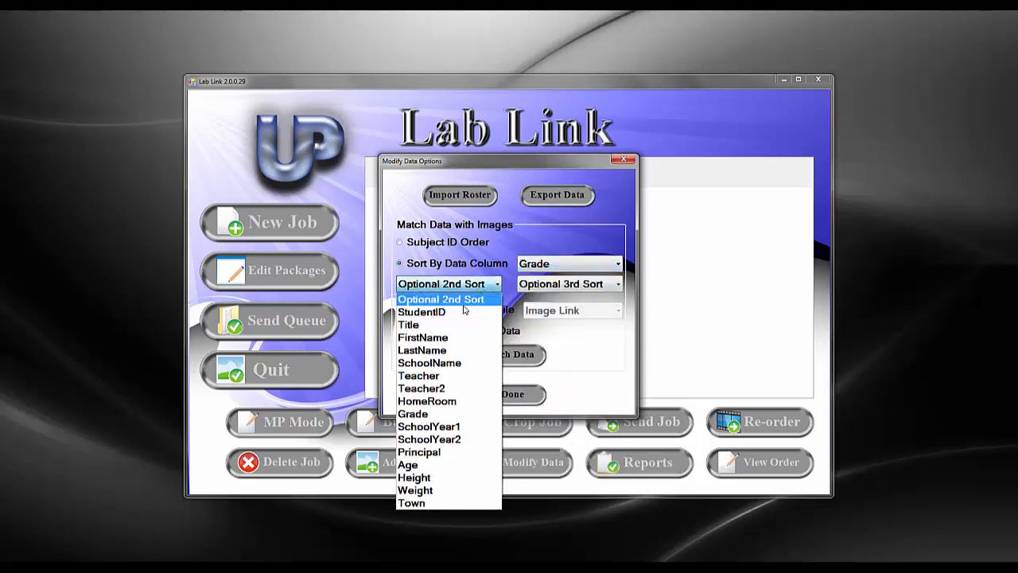
left_click(457, 376)
left_click(589, 288)
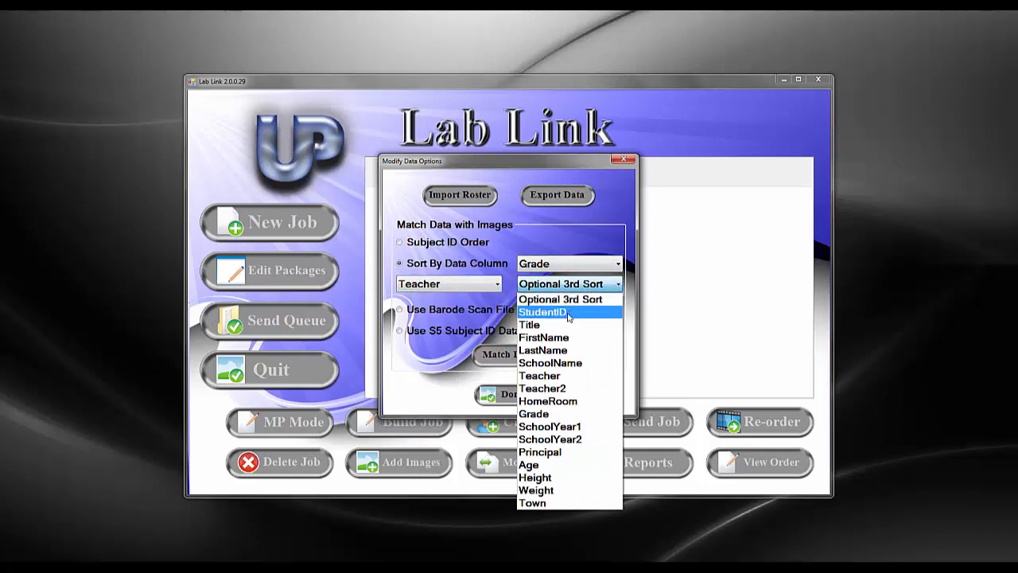
left_click(560, 358)
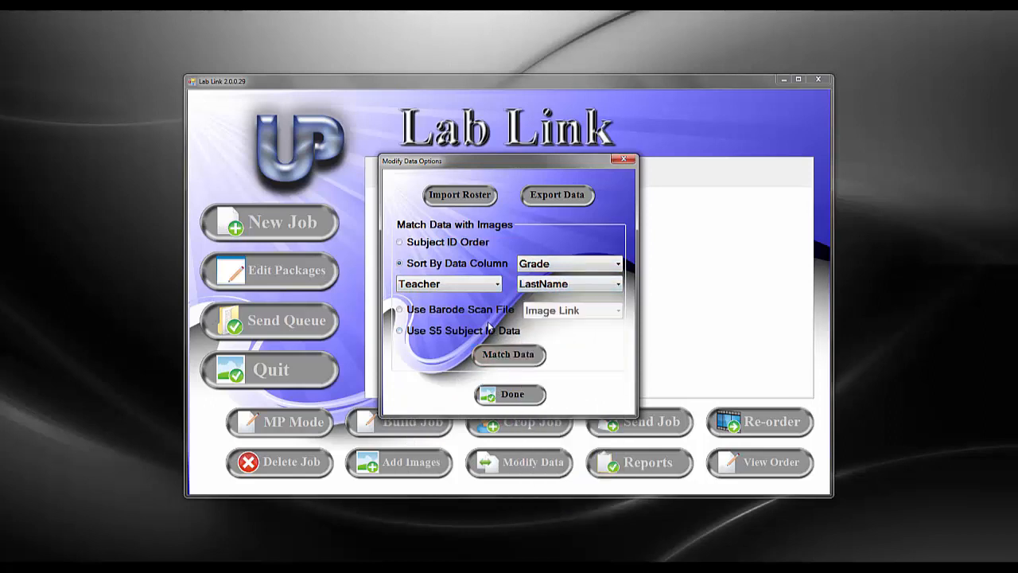
left_click(504, 362)
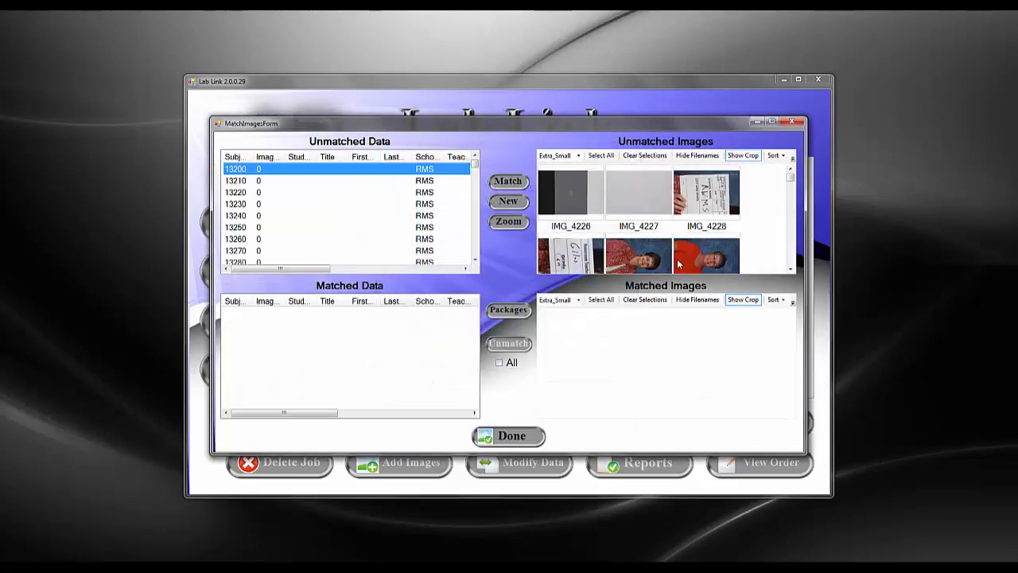
Step: Maximize the image matching window, rotate all unmatched images upright, and clear the selection
left_click(772, 122)
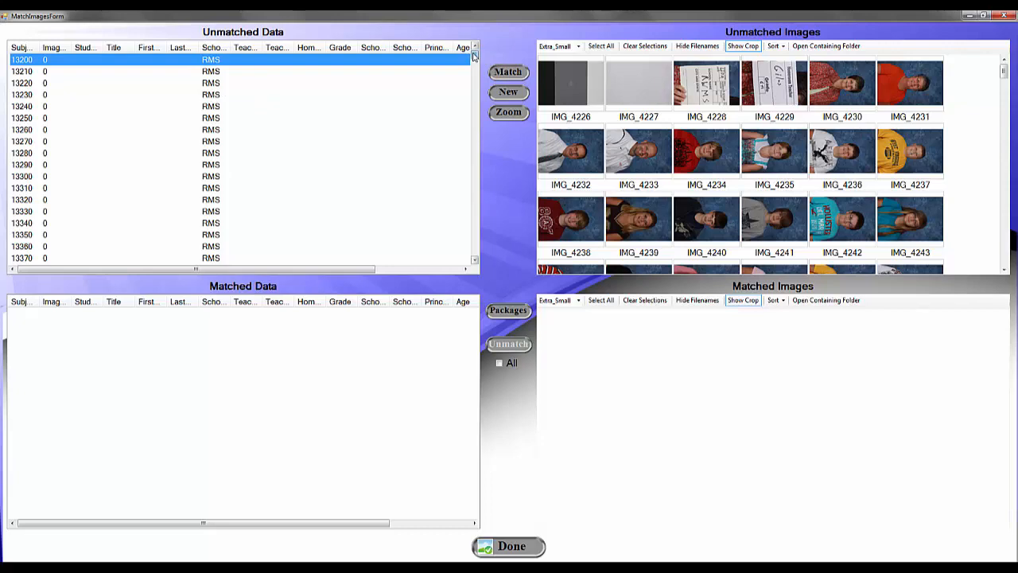
mouse_move(475, 56)
left_mouse_down()
mouse_move(475, 171)
mouse_move(485, 51)
left_mouse_up()
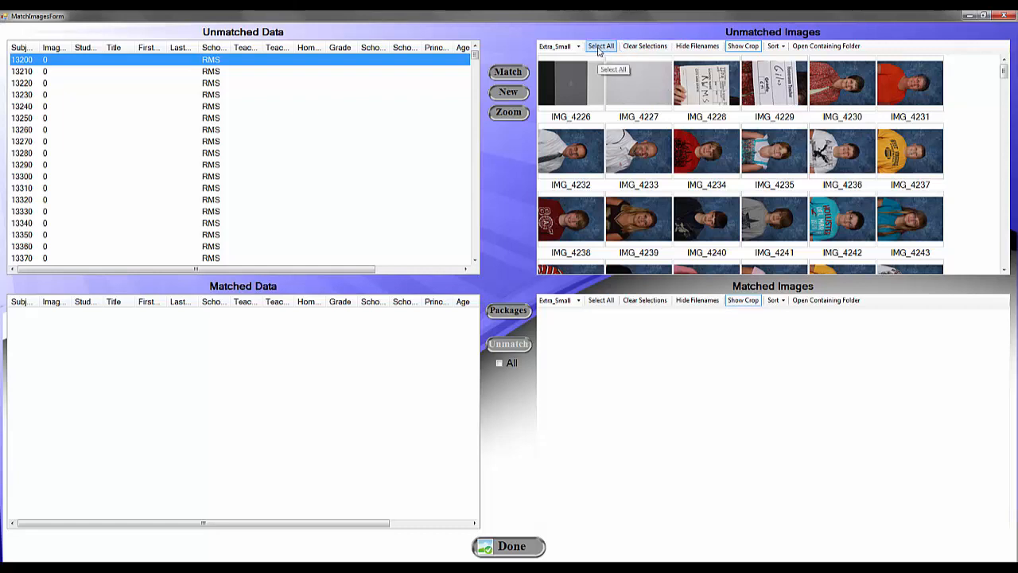
left_click(600, 48)
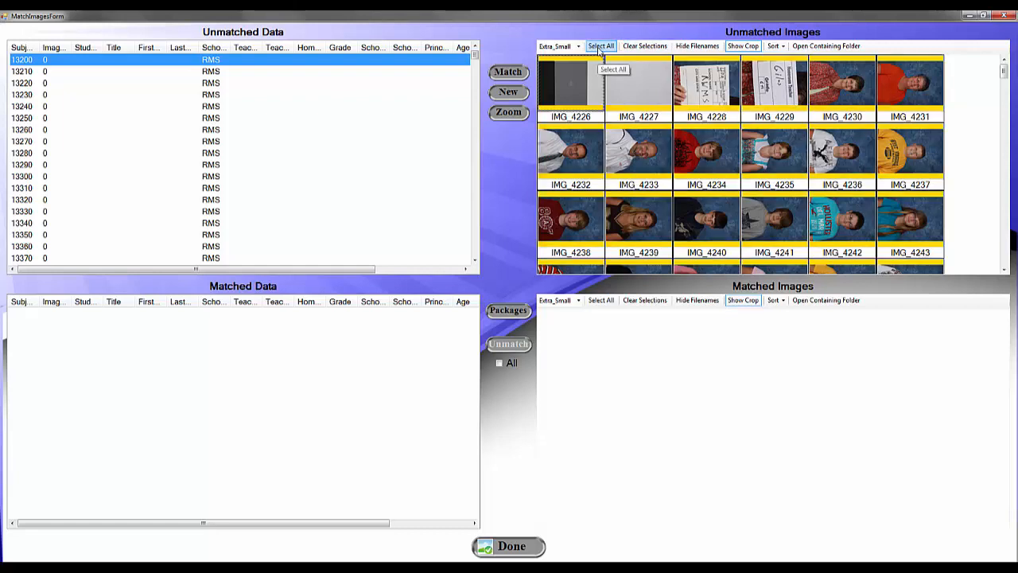
right_click(635, 84)
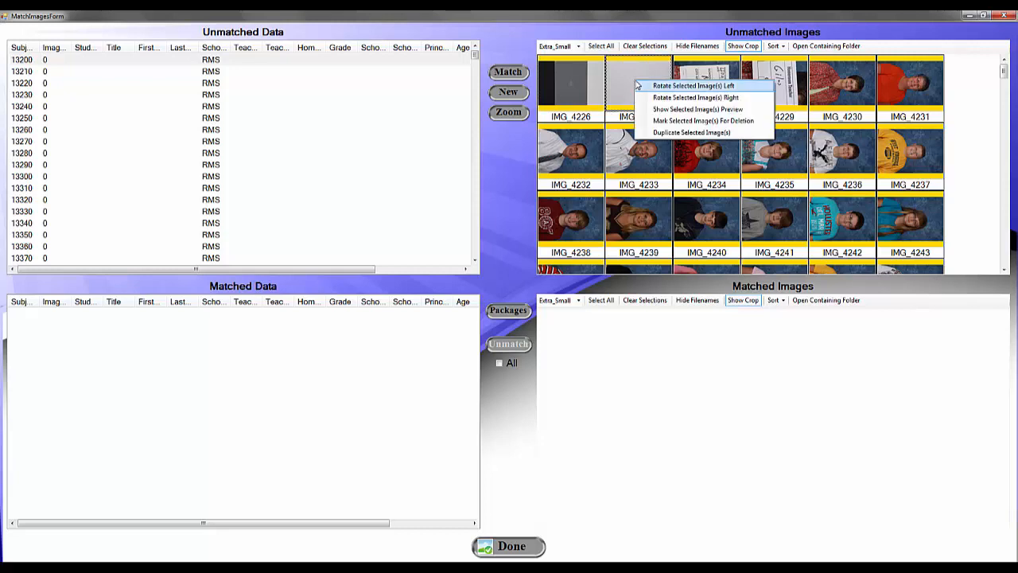
left_click(757, 92)
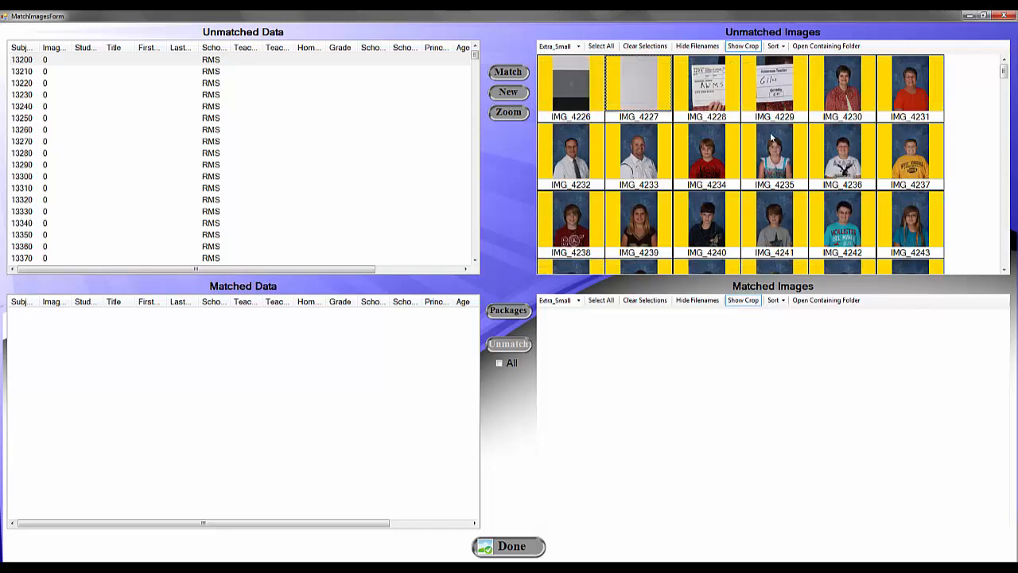
left_click(653, 48)
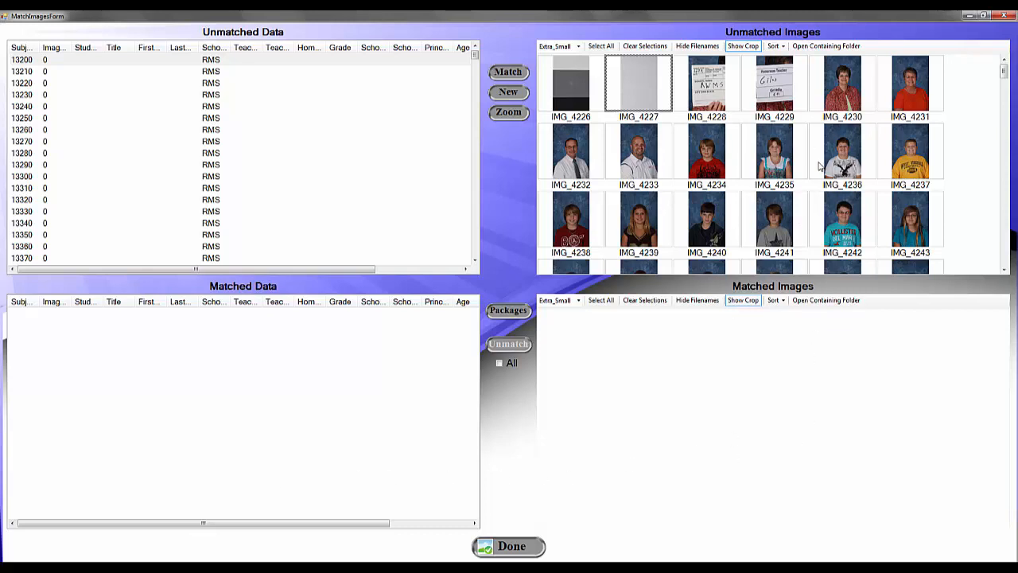
Step: Match images IMG_4226 and IMG_4227 to the blank subject record 13200 and check the matched record
left_click(593, 102)
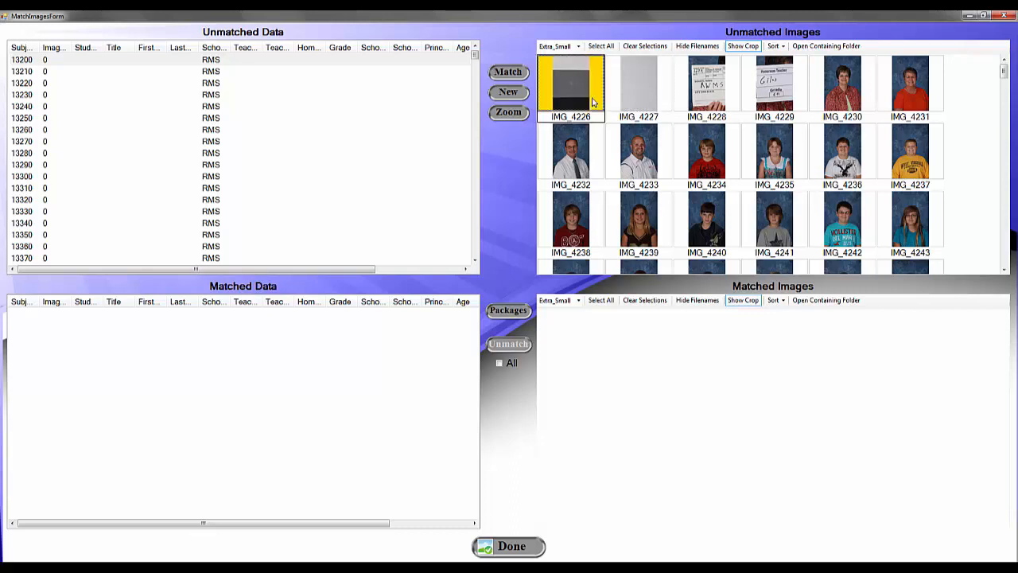
left_click(636, 102)
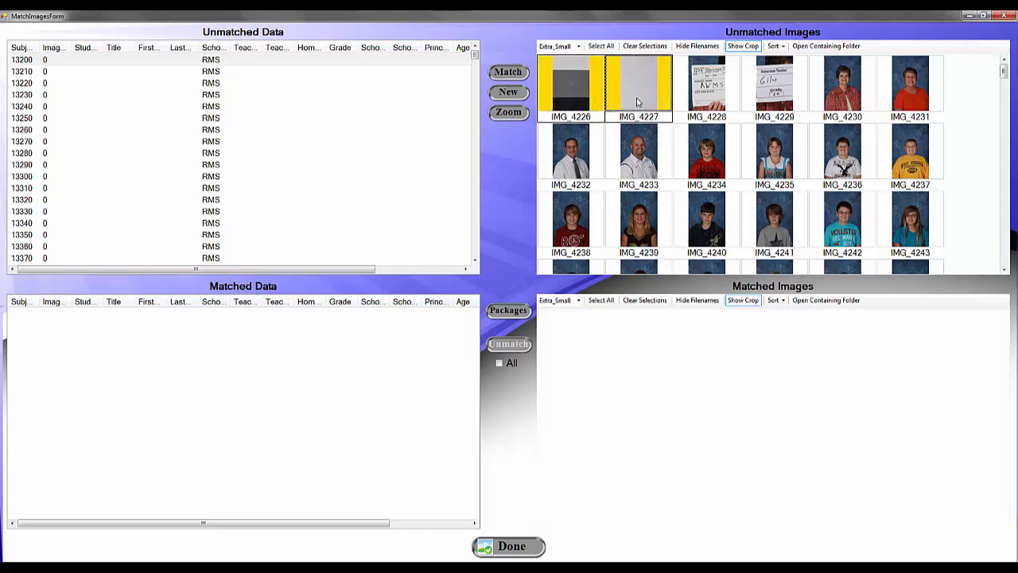
left_click(259, 63)
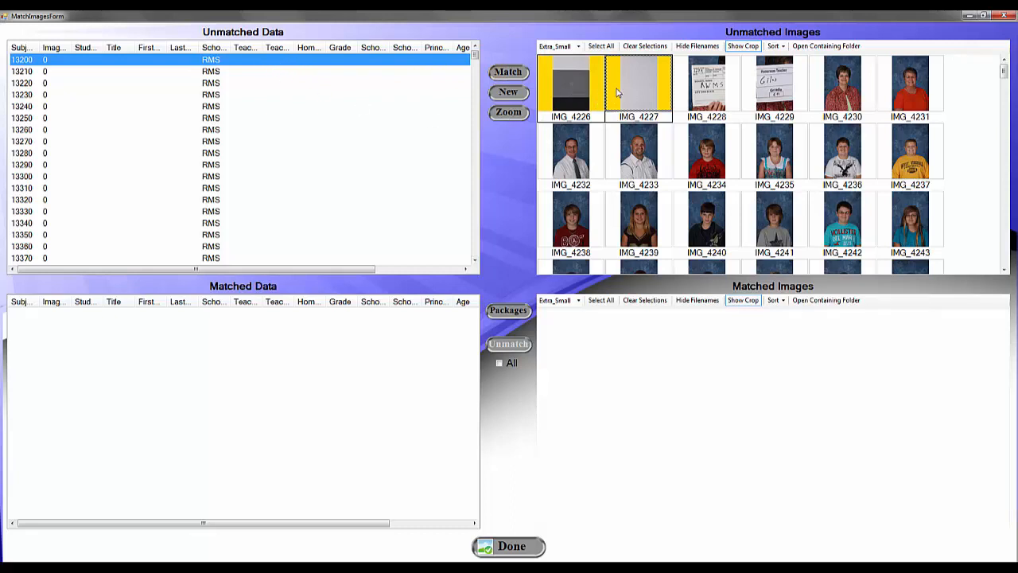
left_click(507, 72)
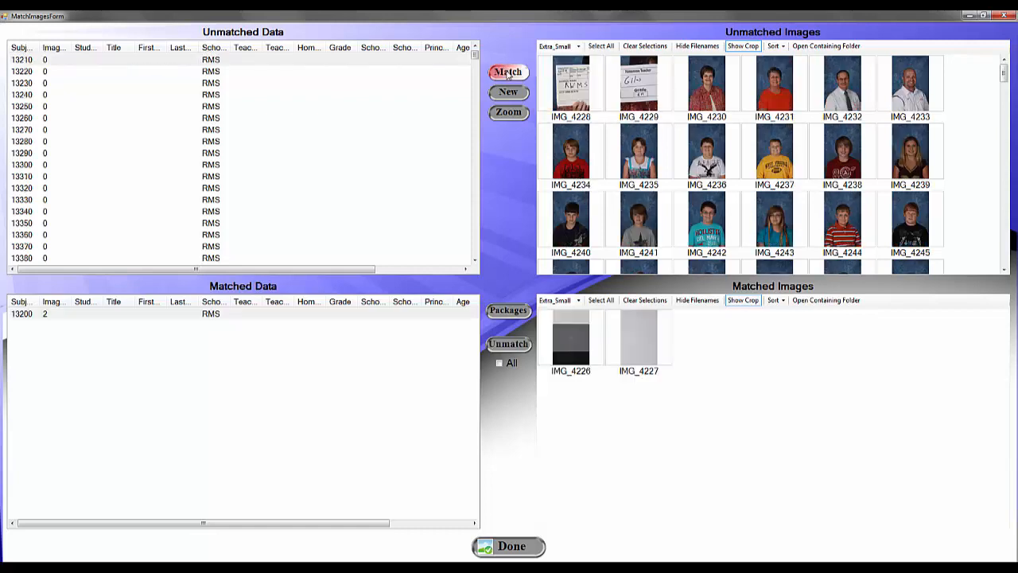
left_click(264, 318)
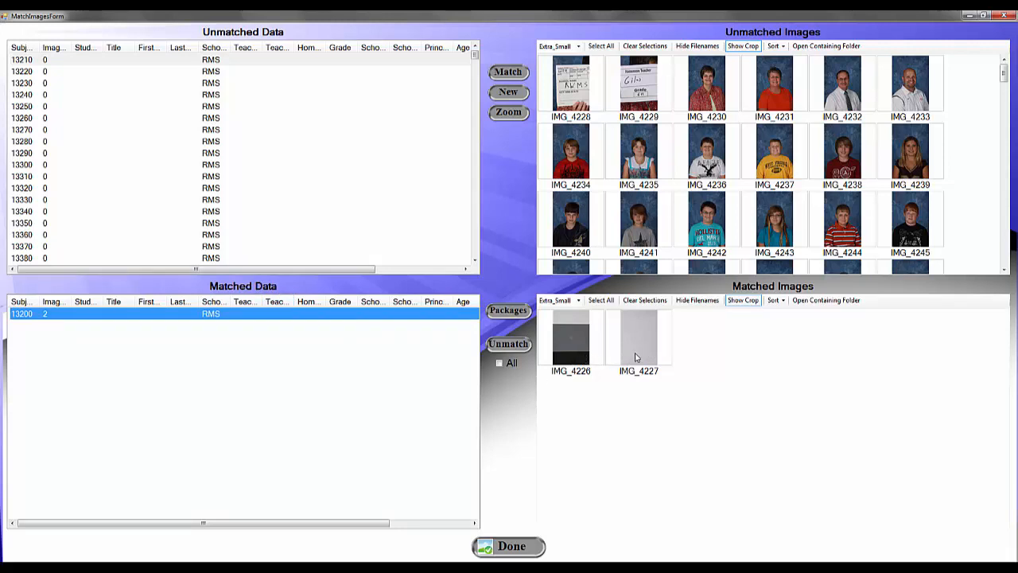
Step: Match the school card image IMG_4228 to the blank subject record 13210
left_click(587, 90)
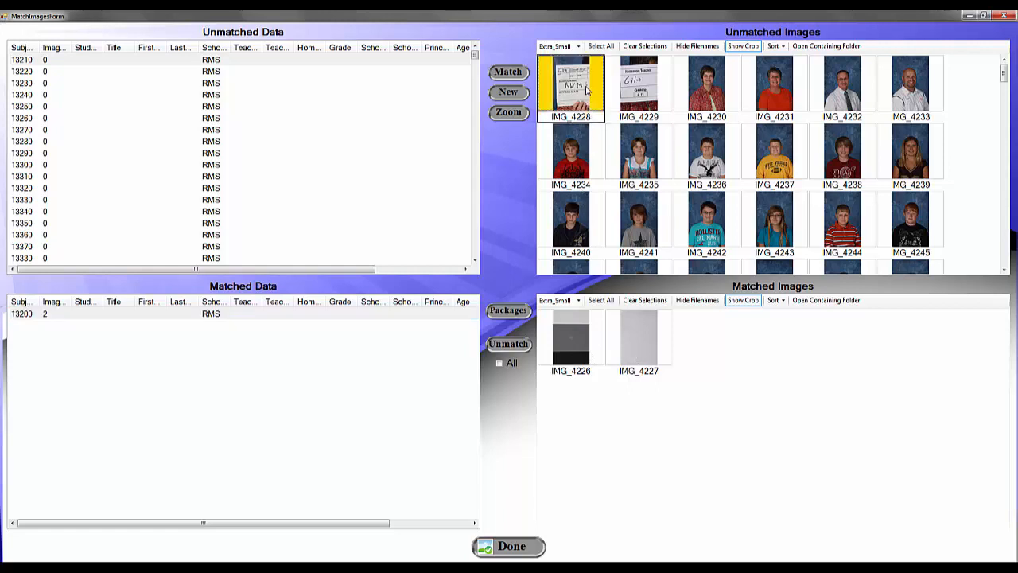
left_click(261, 62)
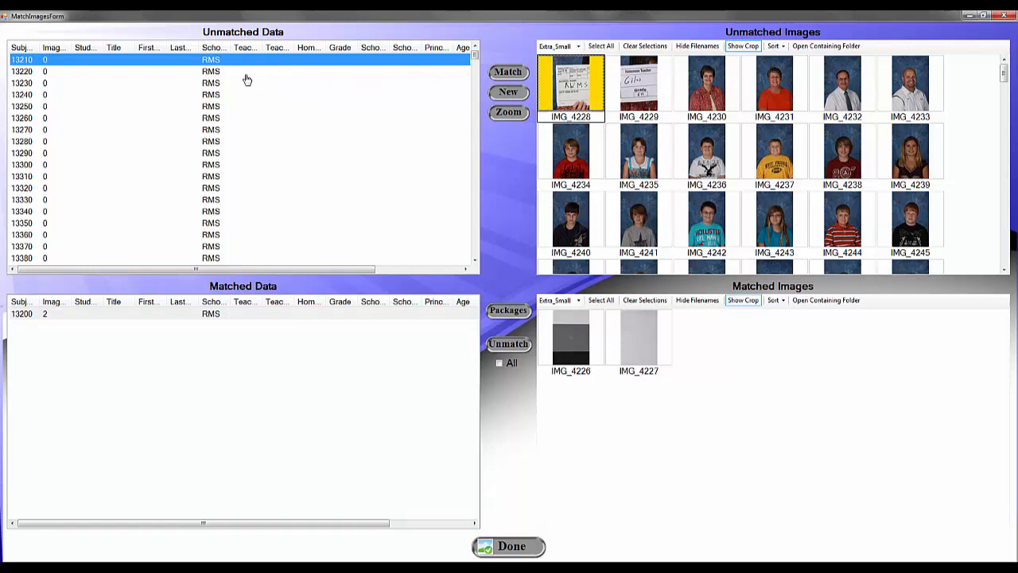
left_click(509, 72)
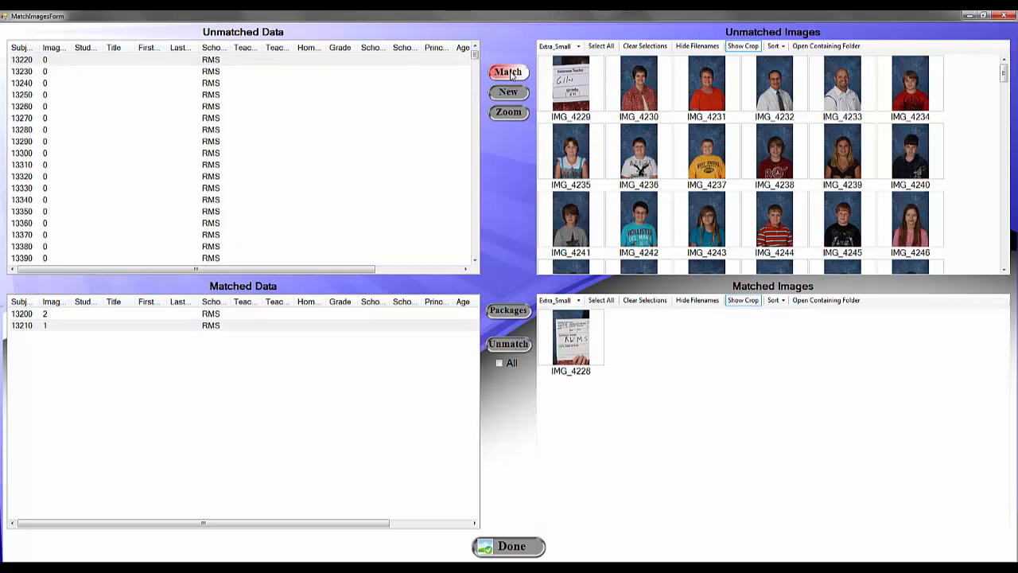
Step: Fit the Grade and Teacher columns of the unmatched data, and match teacher card image IMG_4229 to blank subject record 13600
left_click(567, 92)
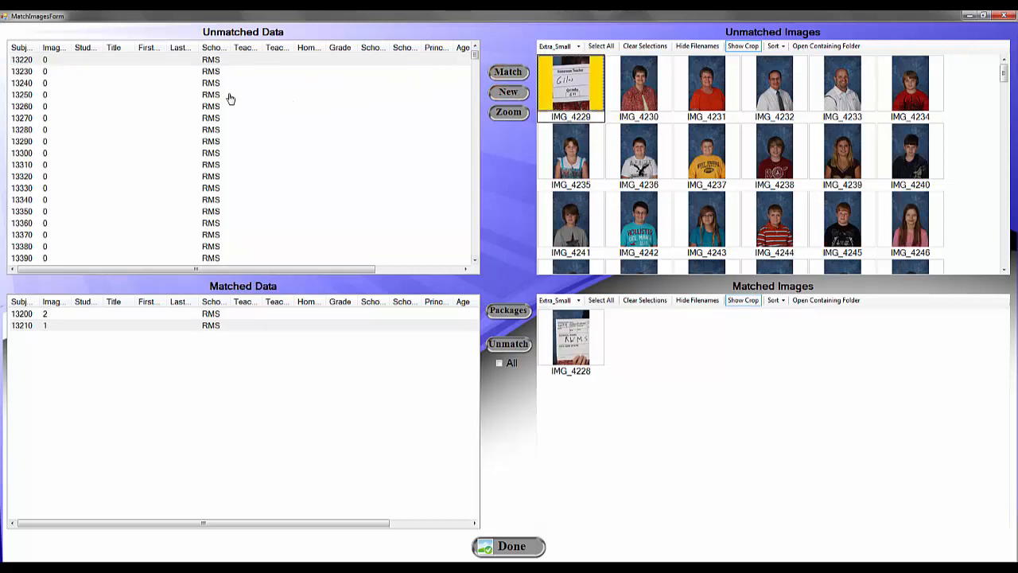
double_click(360, 48)
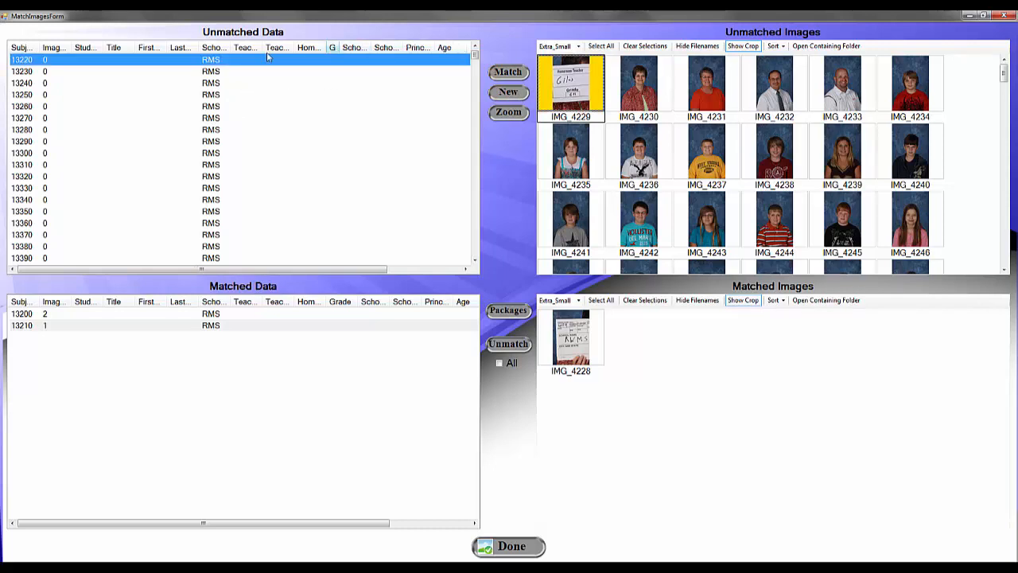
double_click(264, 49)
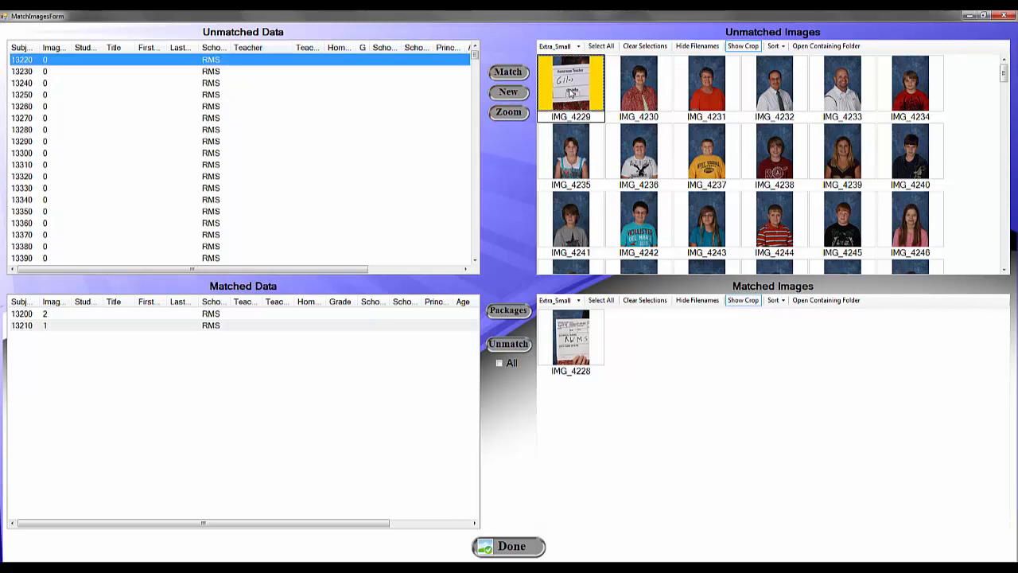
left_click_drag(475, 57, 466, 117)
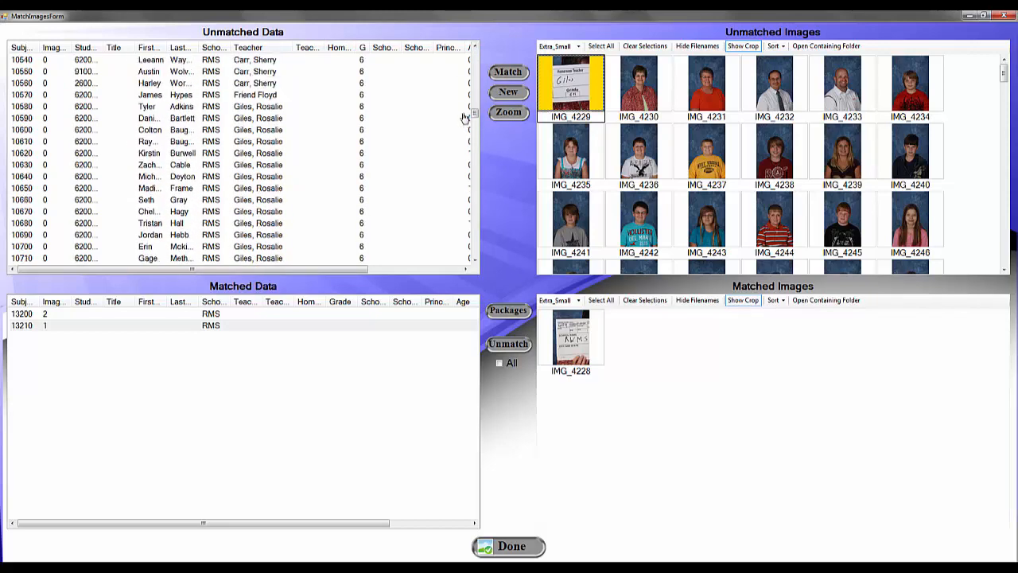
left_click(287, 108)
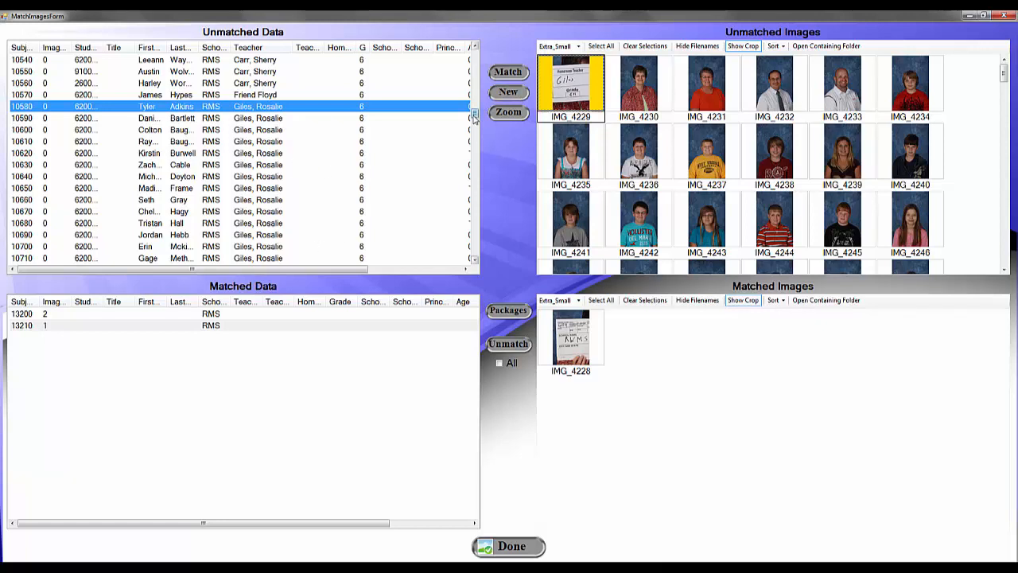
left_click_drag(475, 115, 477, 77)
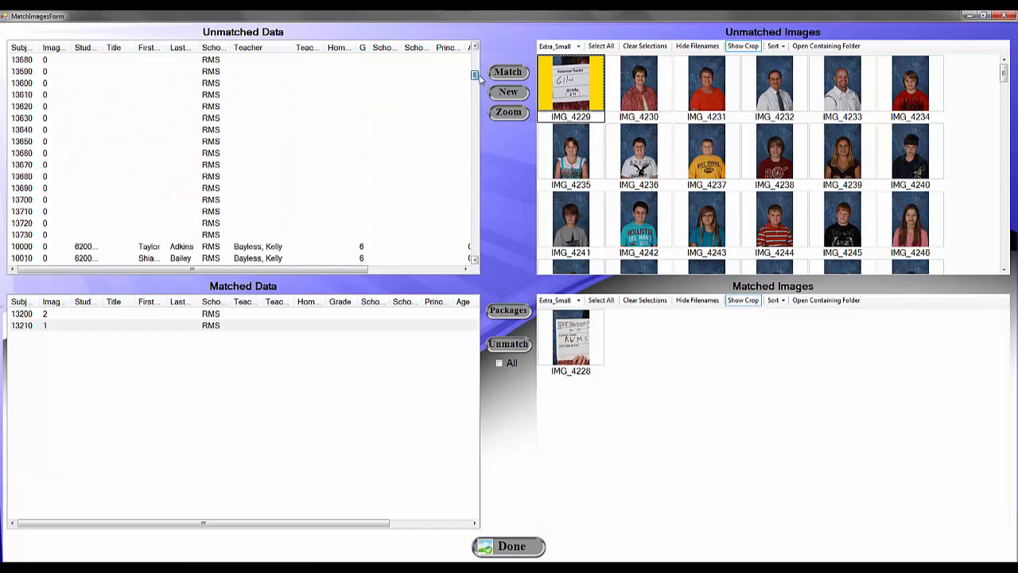
left_click(403, 83)
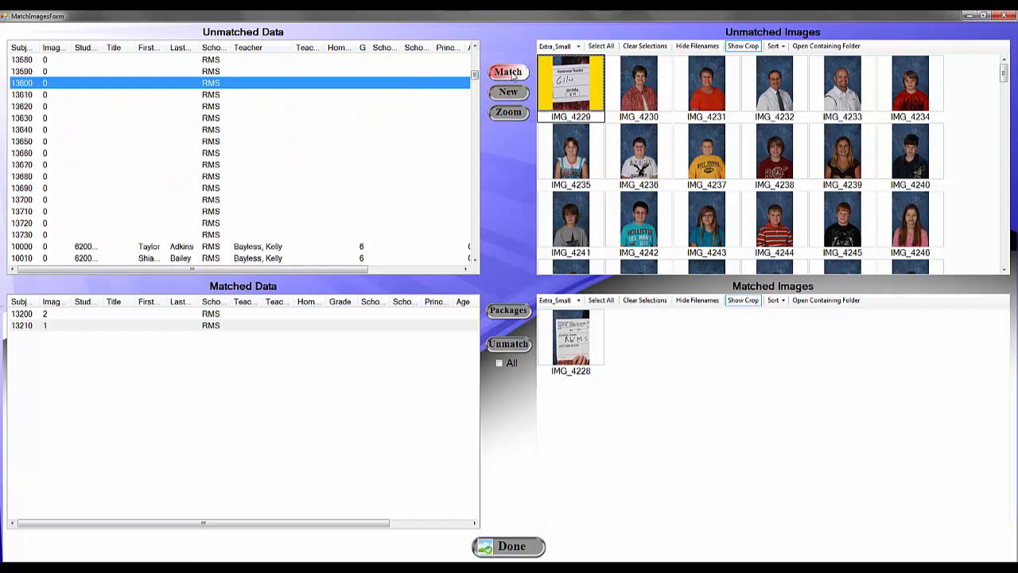
left_click(509, 73)
Step: Match image IMG_4230 to the grade 6 subject record 10860
left_click(570, 94)
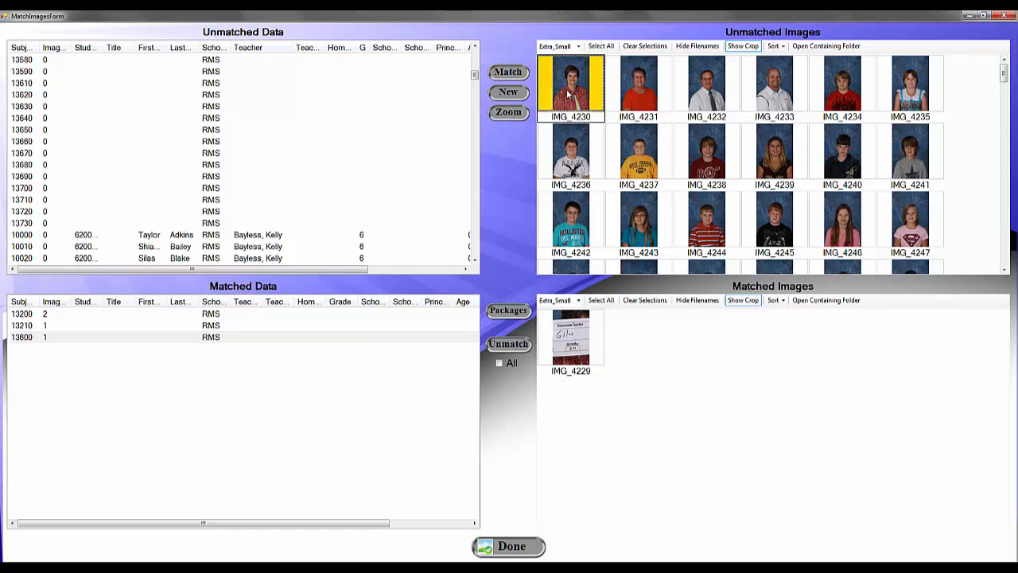
left_click_drag(474, 76, 474, 127)
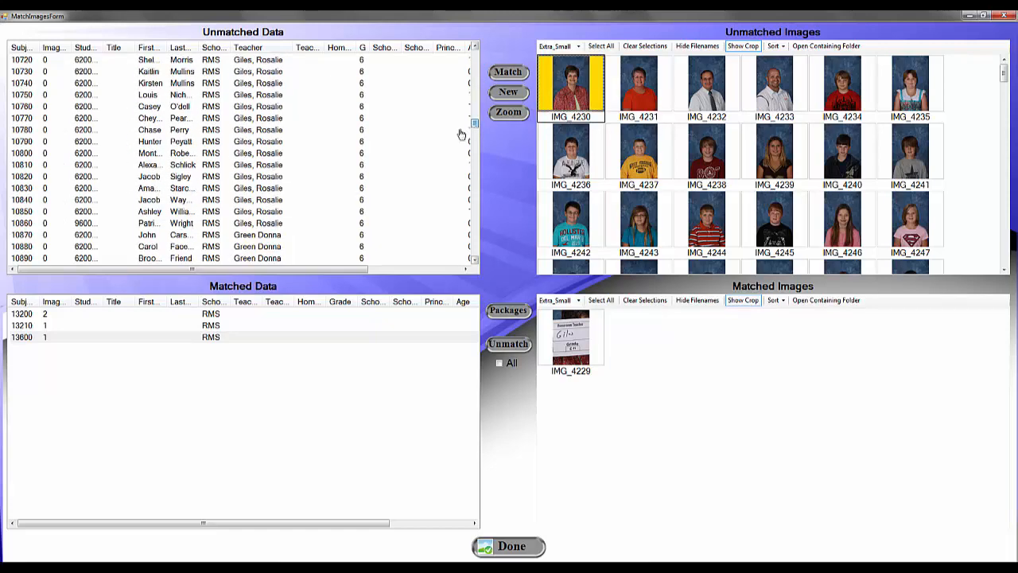
left_click(282, 225)
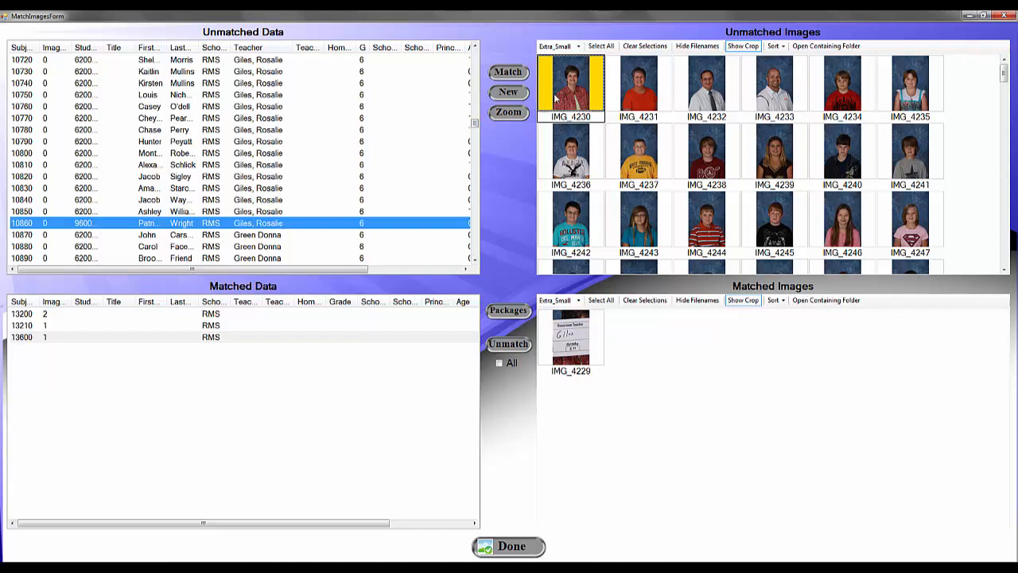
left_click(508, 72)
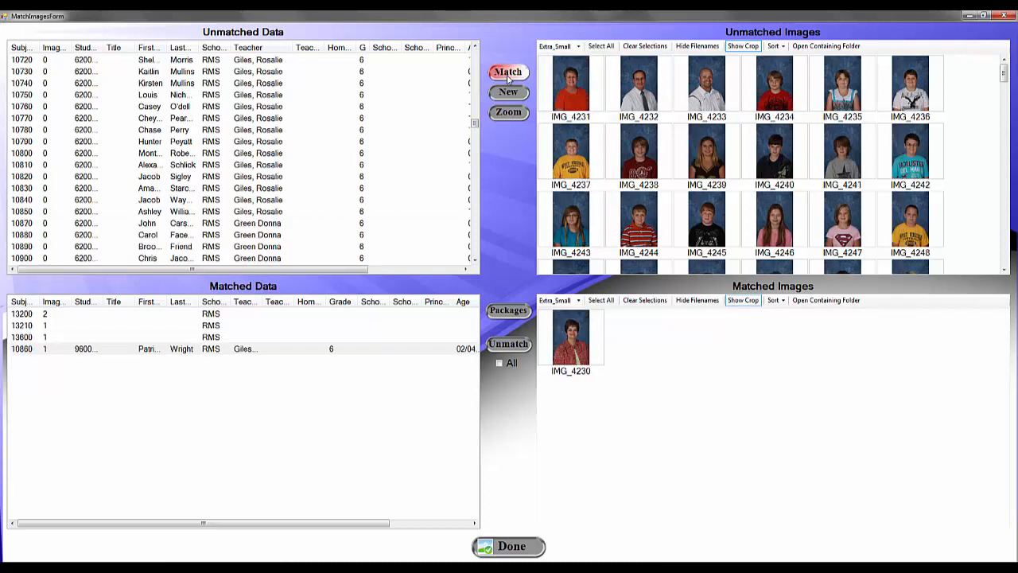
Step: Match image IMG_4231 to the grade 6 subject record 10830
left_click(570, 92)
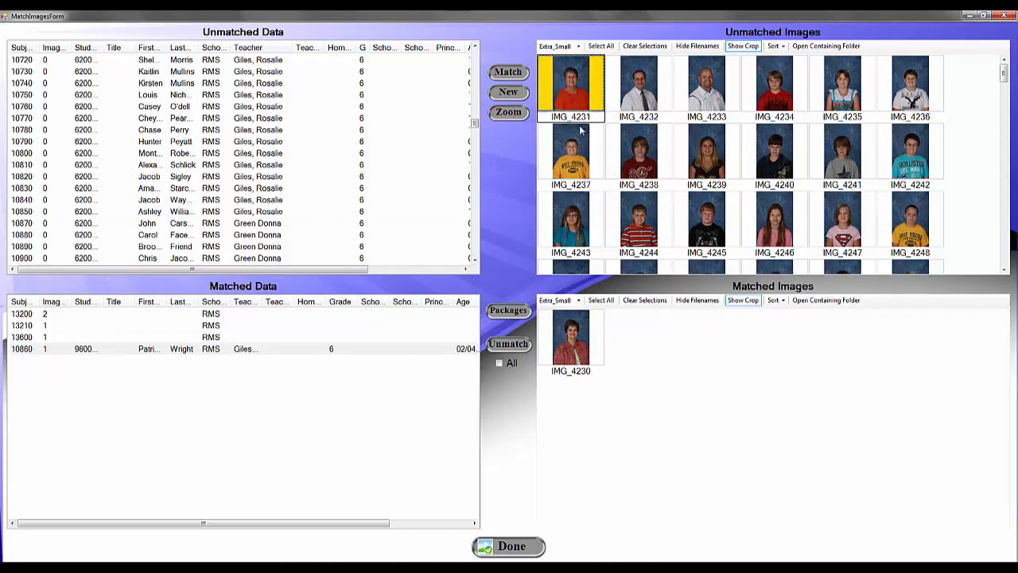
left_click(222, 188)
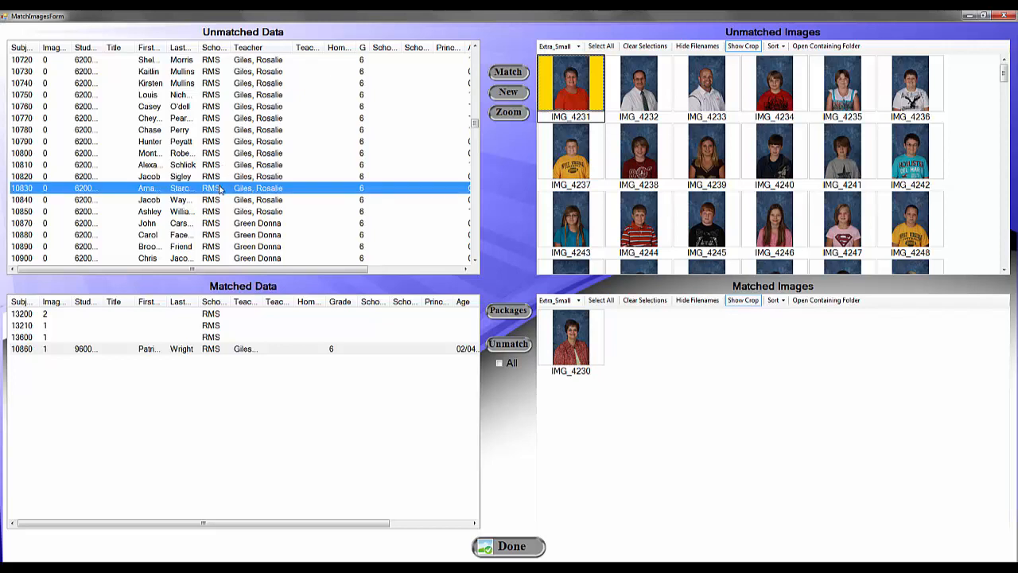
left_click(510, 73)
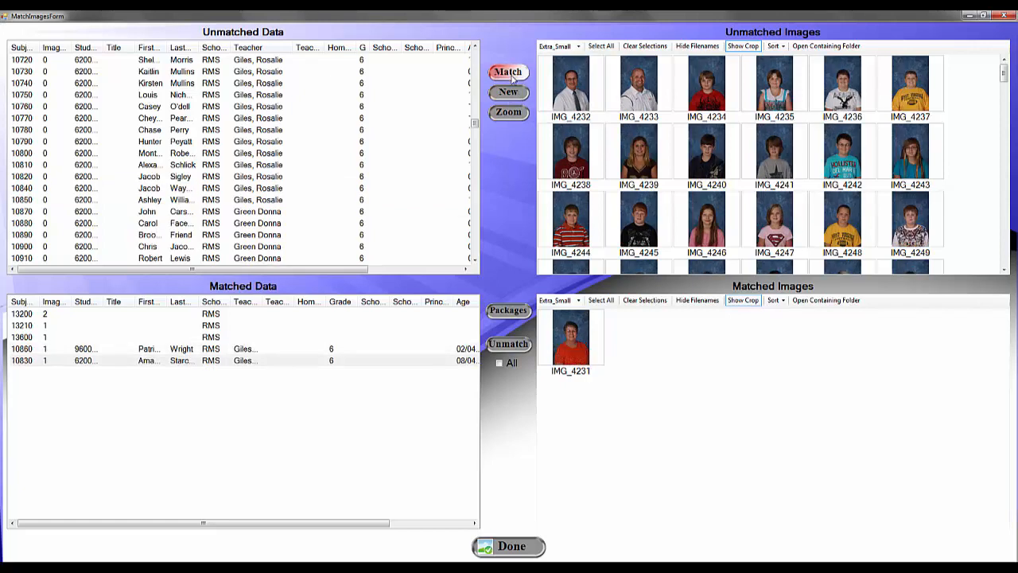
Step: Enter the subject's first and last name in blank record 13490 and match that record to image IMG_4232
left_click(568, 106)
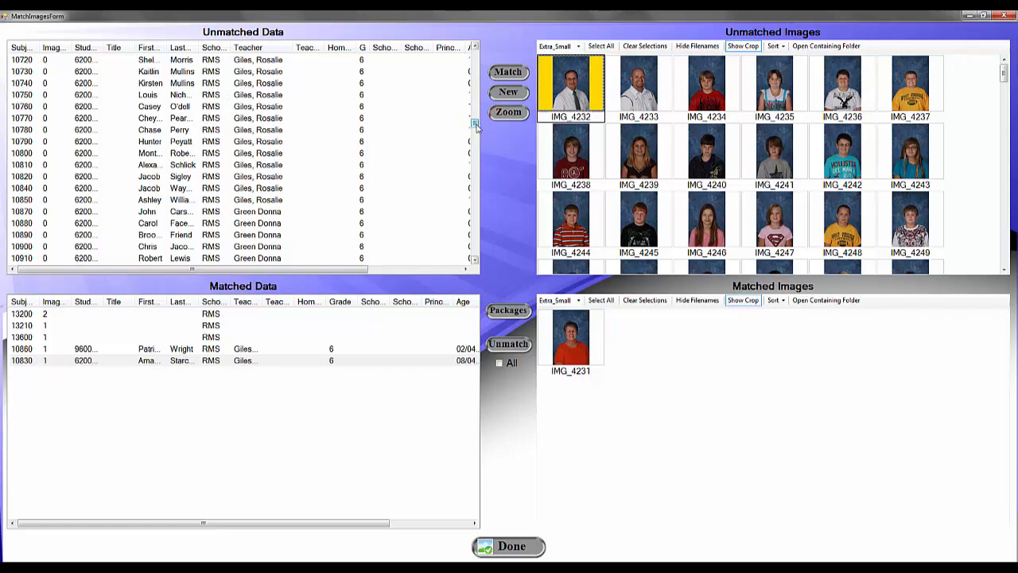
left_click_drag(476, 125, 494, 73)
left_click(242, 107)
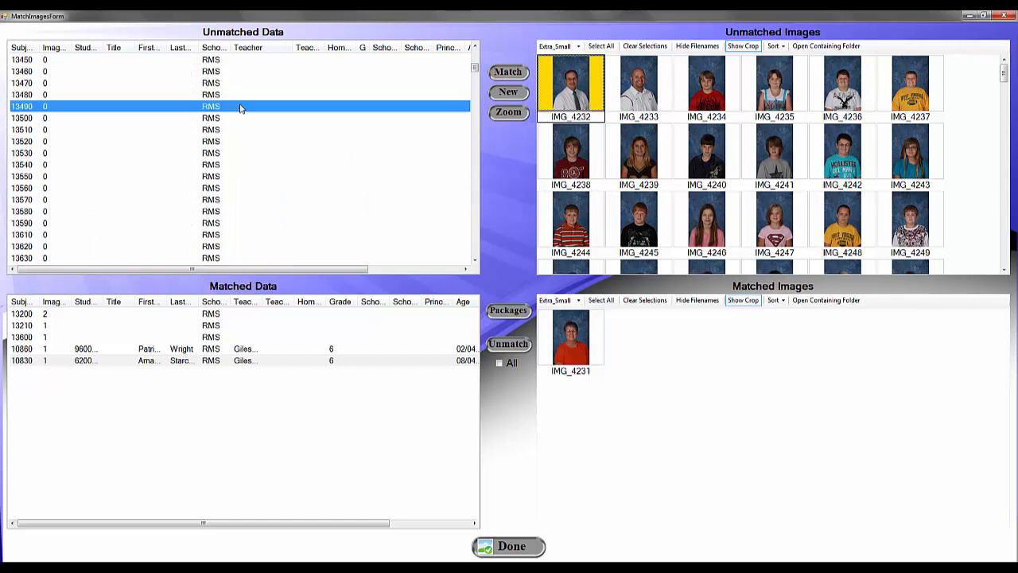
right_click(242, 107)
left_click(260, 112)
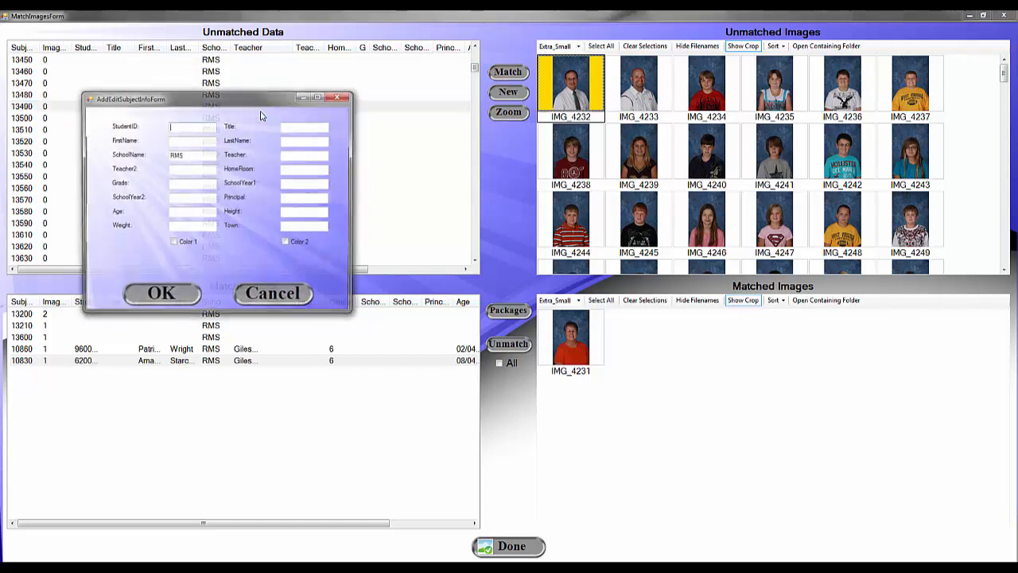
left_click(202, 143)
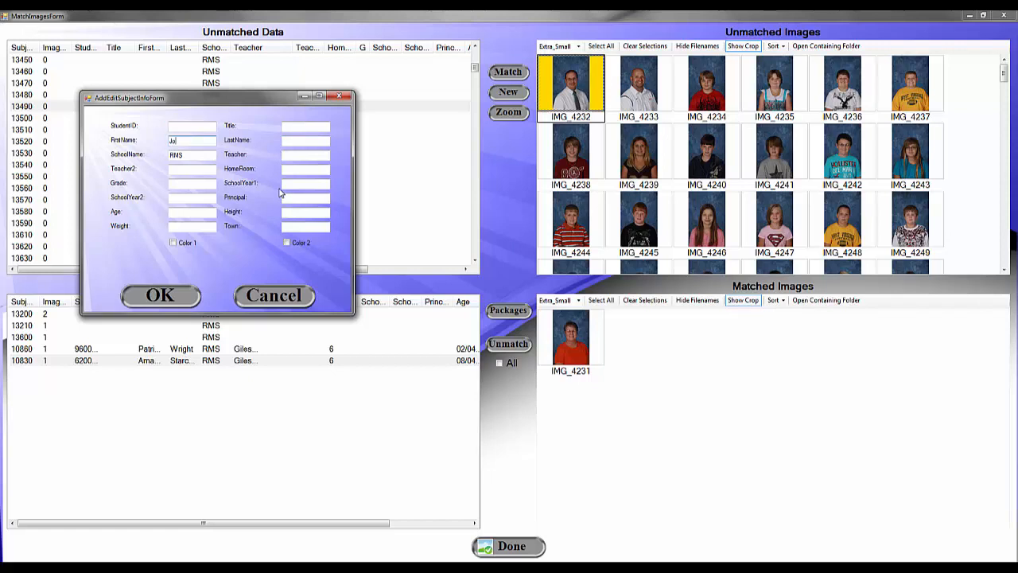
key("Tab")
left_click(145, 295)
left_click(508, 72)
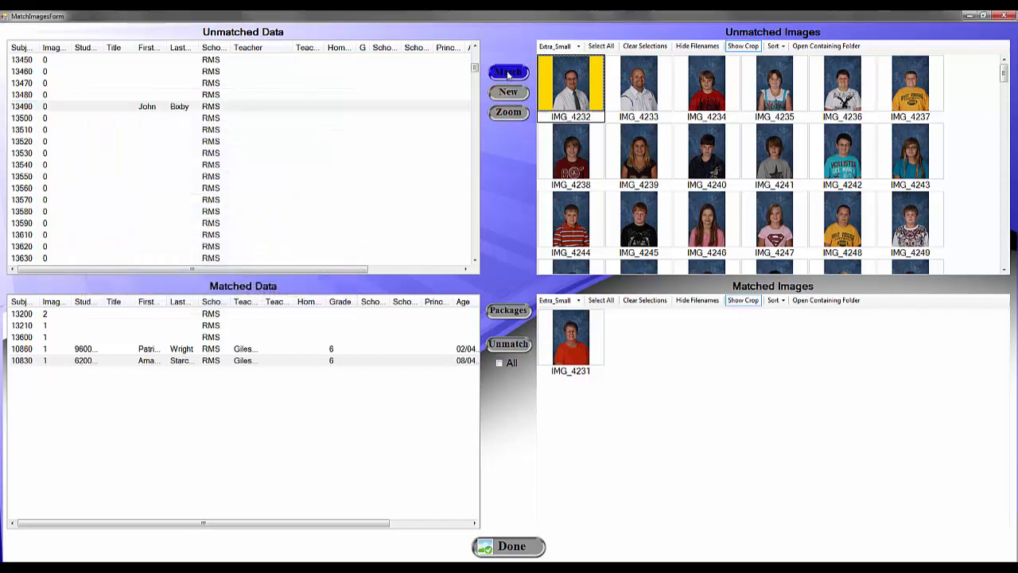
Step: Enter the subject's first and last name in blank record 13500 and match that record to image IMG_4233
left_click(568, 94)
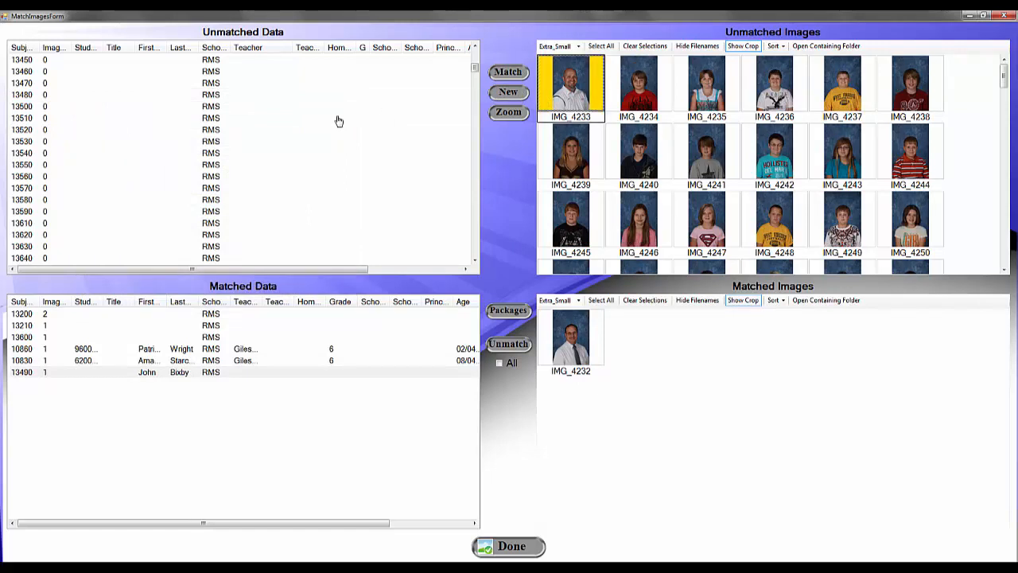
left_click(251, 115)
right_click(250, 115)
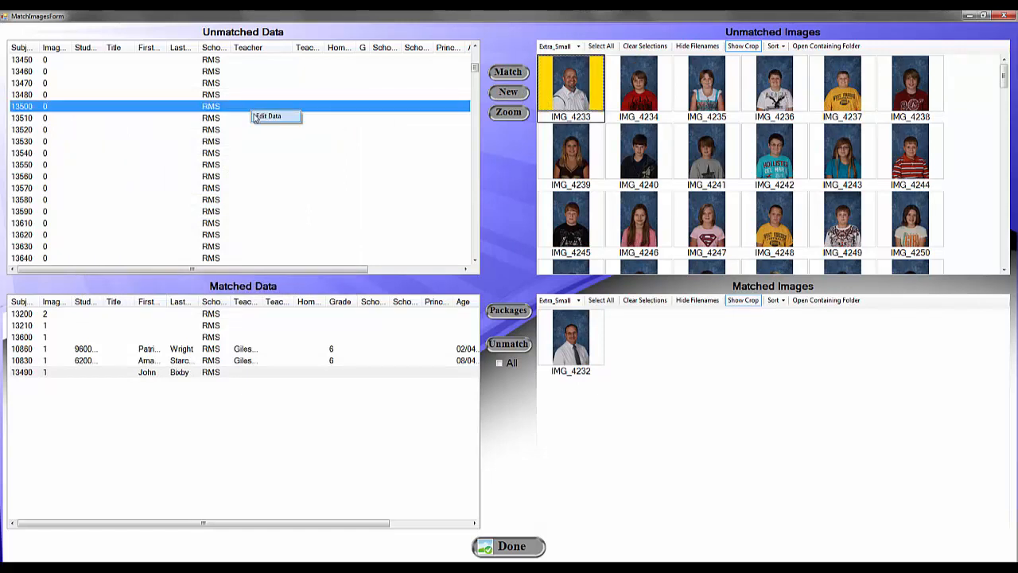
left_click(249, 119)
left_click(201, 153)
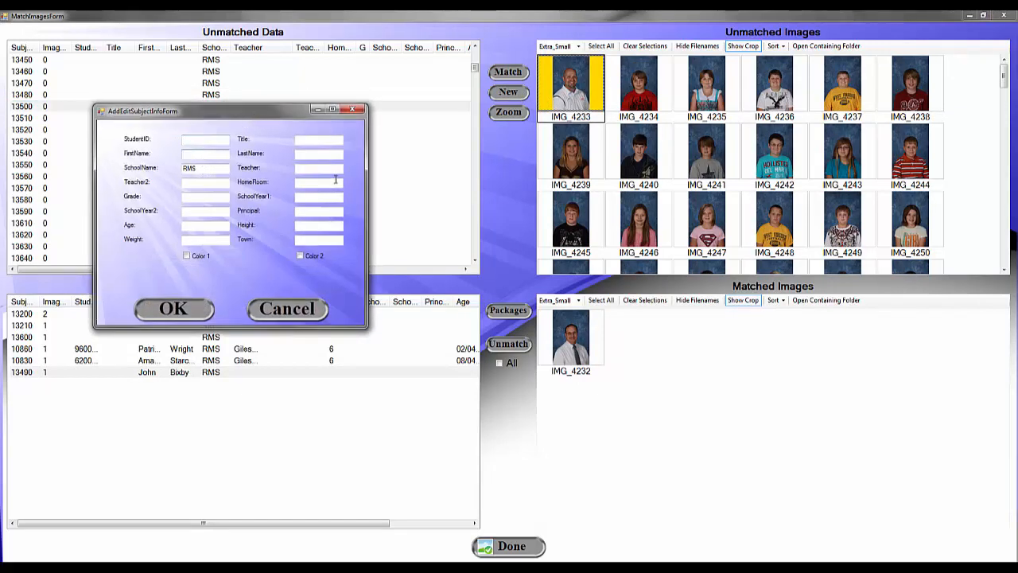
key("Tab")
left_click(173, 309)
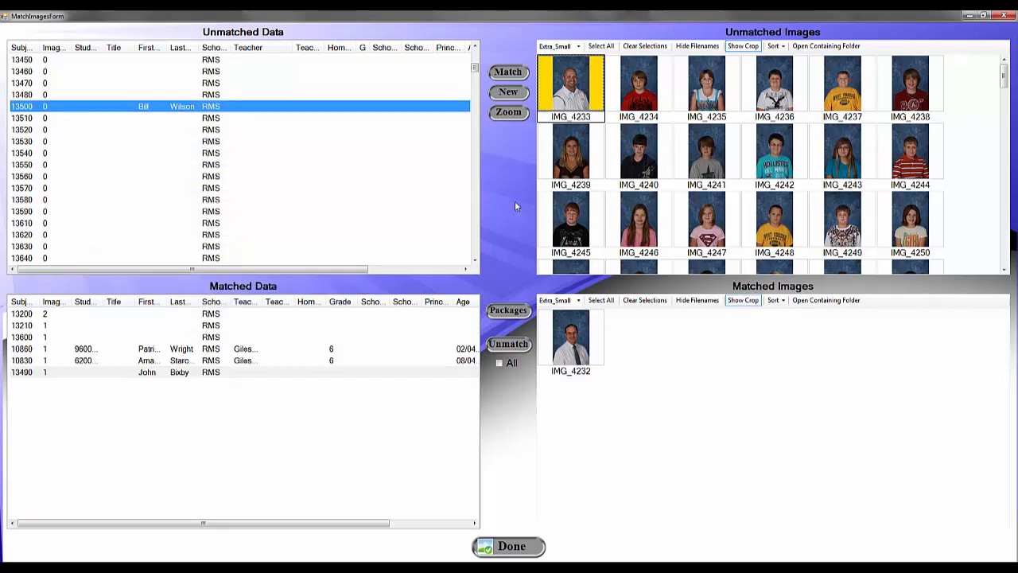
left_click(508, 73)
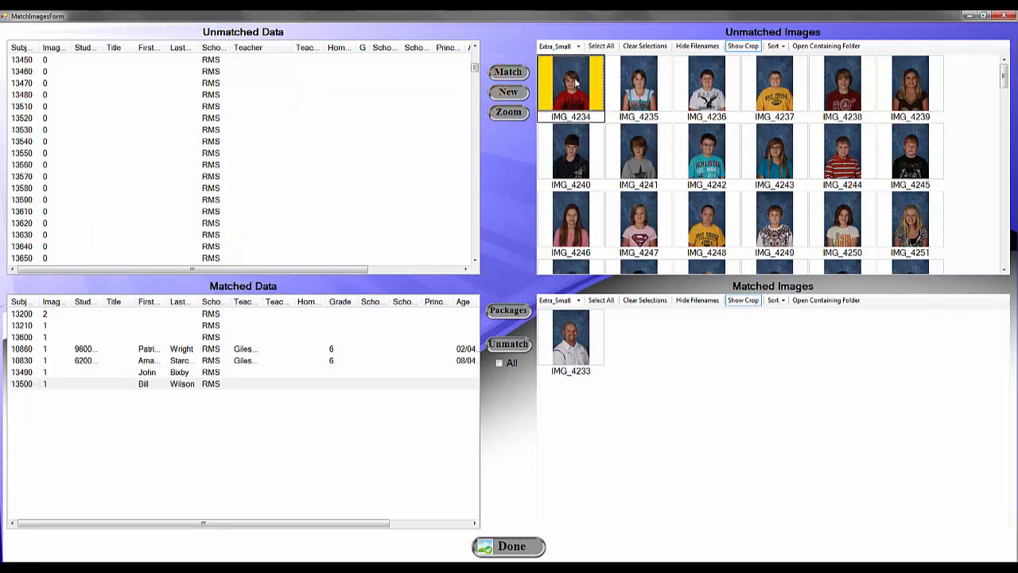
Step: Match image IMG_4234 to grade 6 subject record 10750 and image IMG_4235 to record 10760
left_click_drag(475, 70, 469, 123)
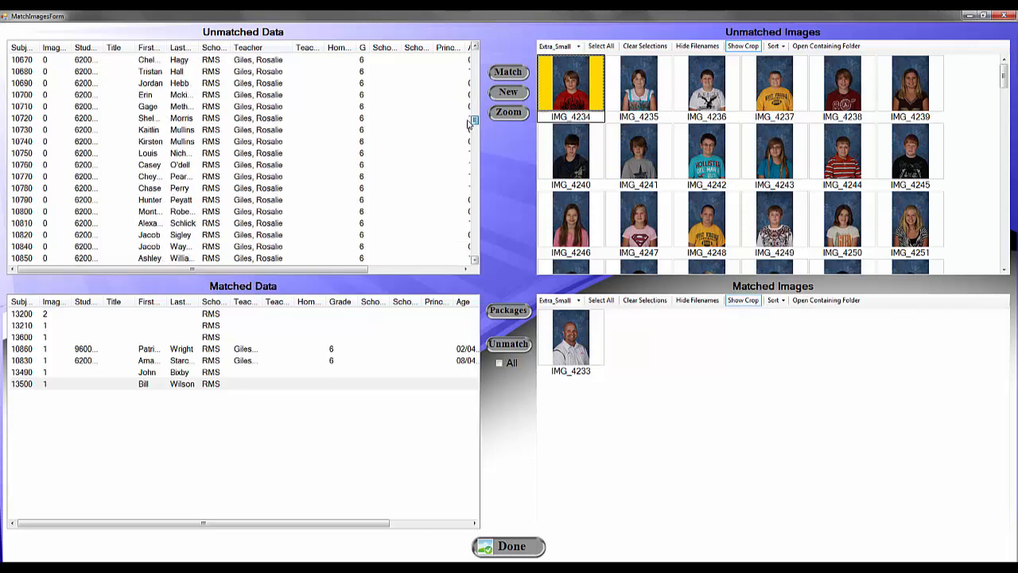
left_click(315, 155)
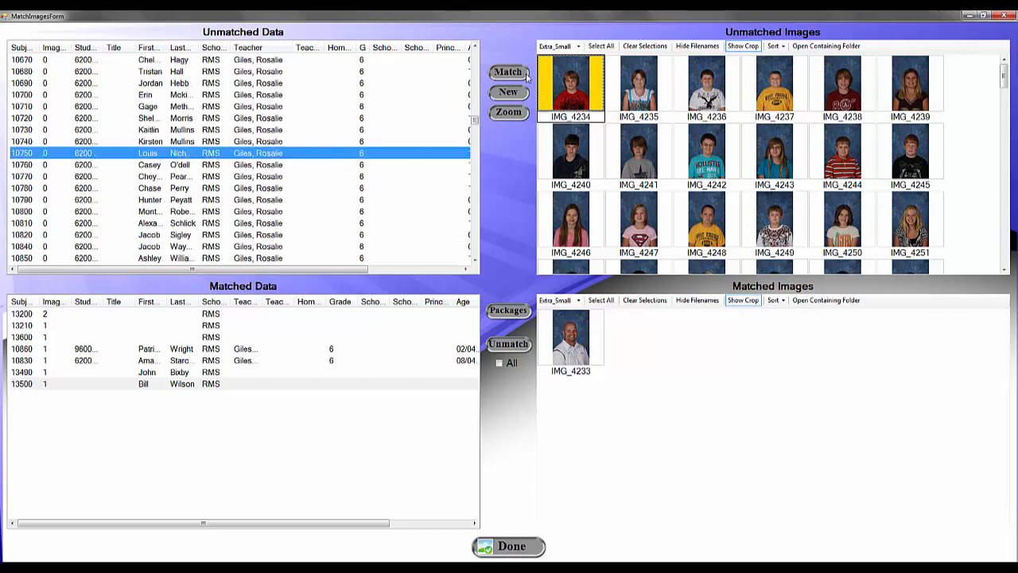
left_click(509, 73)
left_click(574, 96)
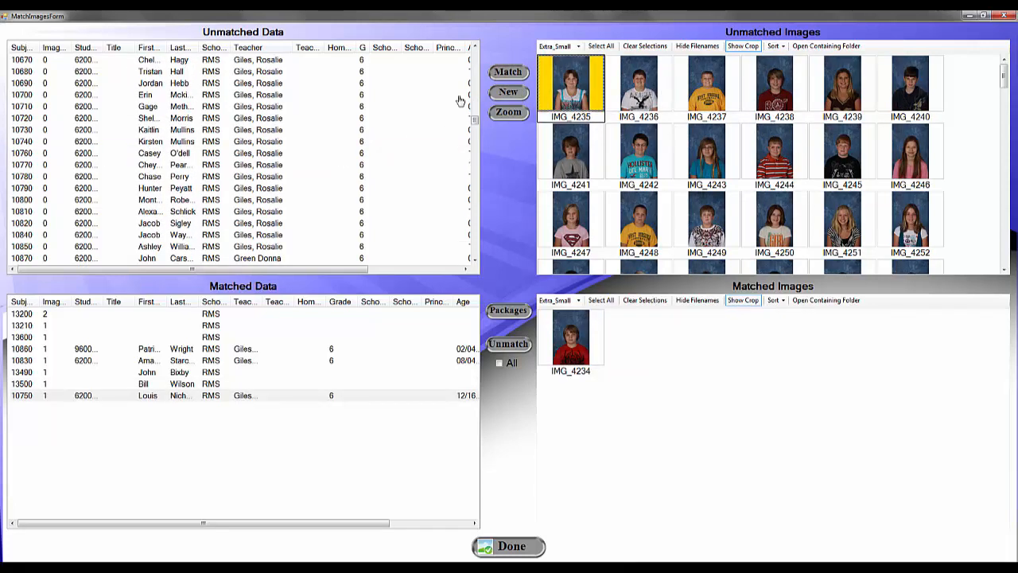
left_click(230, 154)
left_click(509, 72)
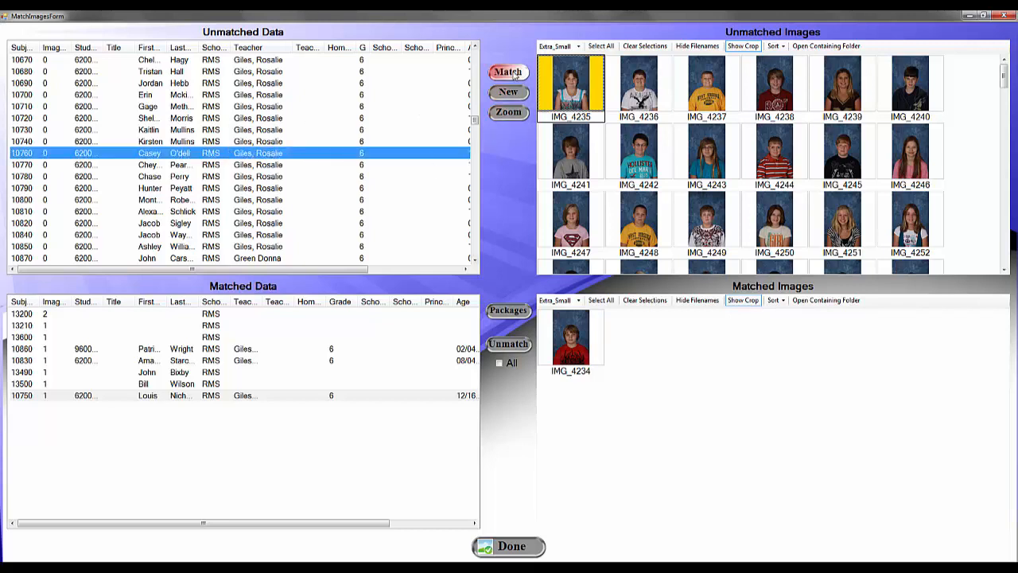
Step: Match image IMG_4236 to grade 6 subject record 10780 and image IMG_4237 to record 10820
left_click(576, 89)
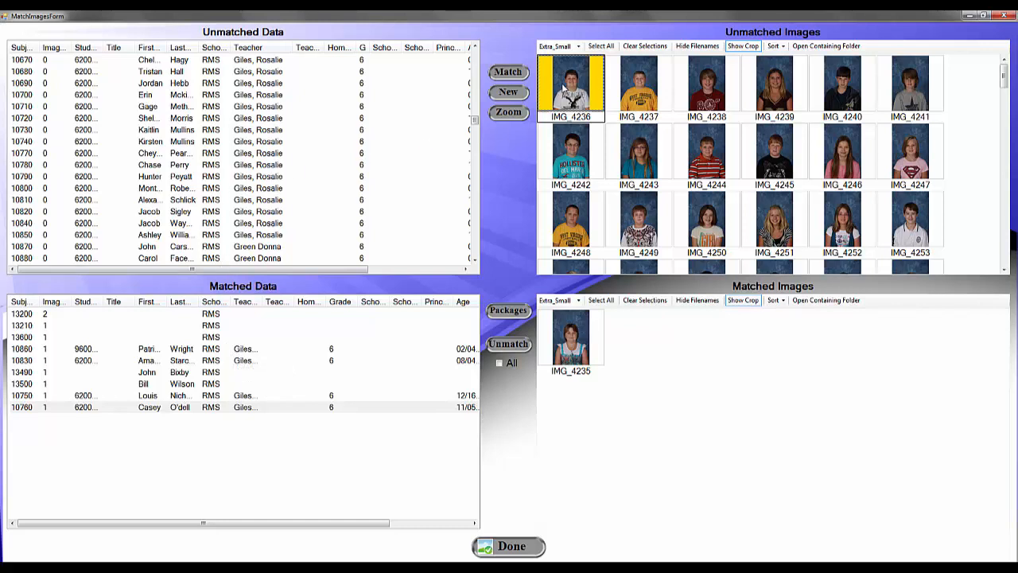
left_click(208, 165)
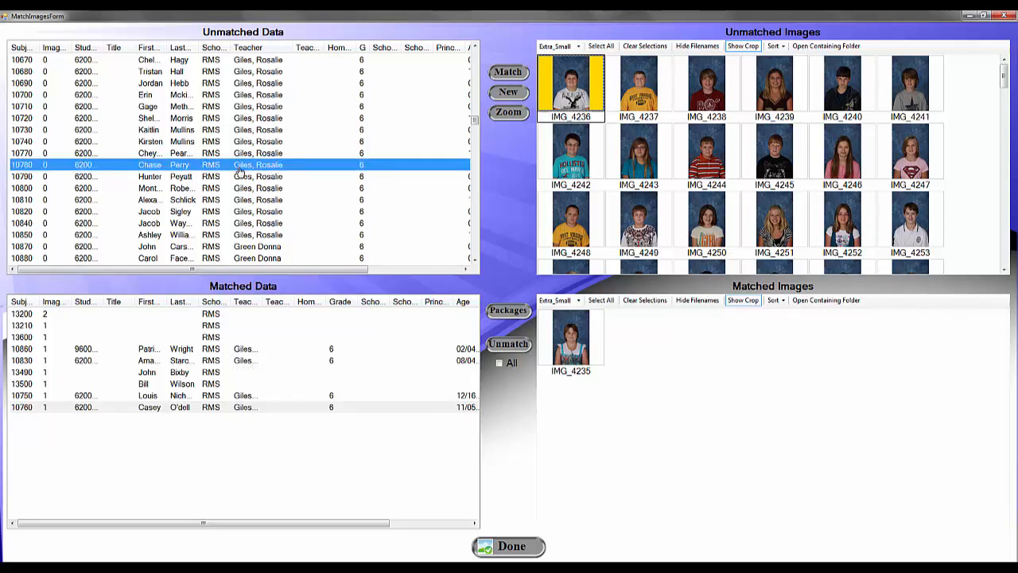
left_click(509, 72)
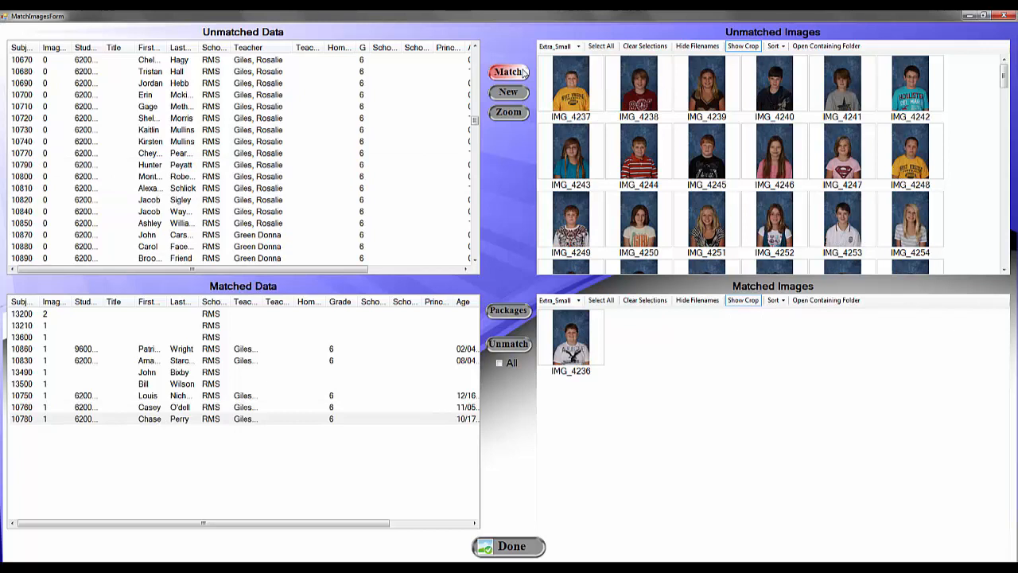
left_click(581, 91)
left_click(233, 204)
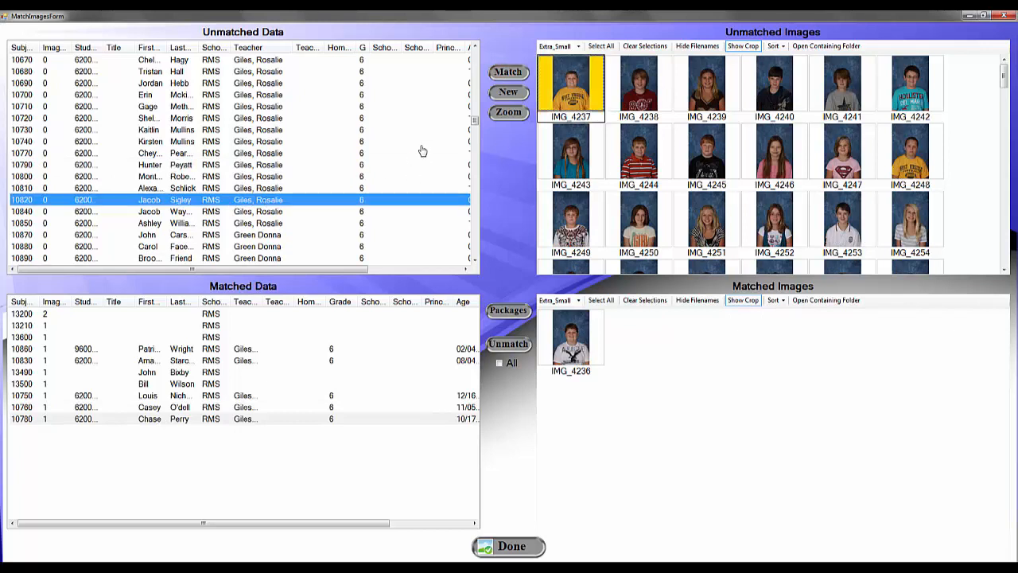
left_click(517, 73)
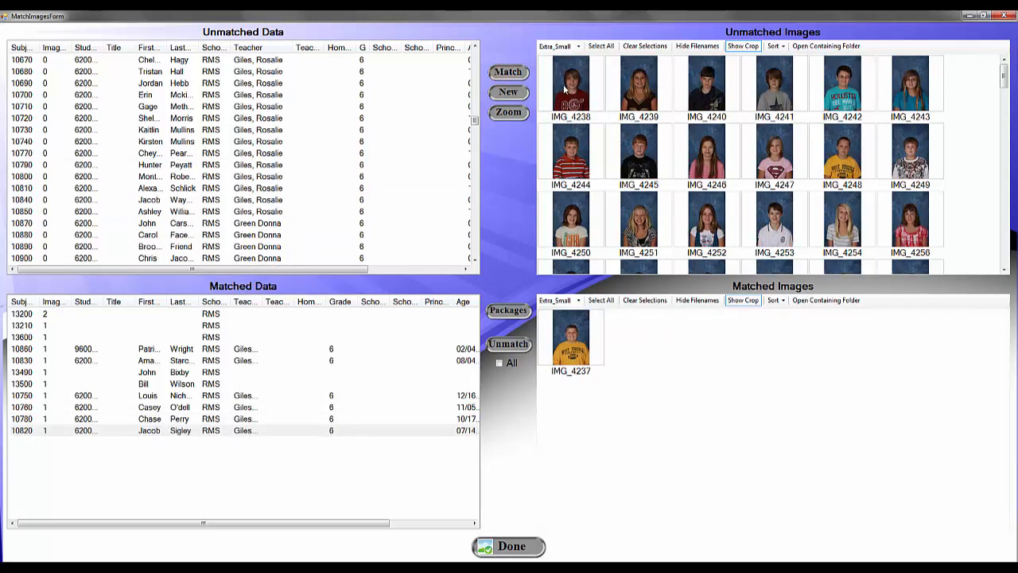
Step: Match image IMG_4238 to the grade 6 subject record 10840
left_click(566, 89)
left_click(212, 200)
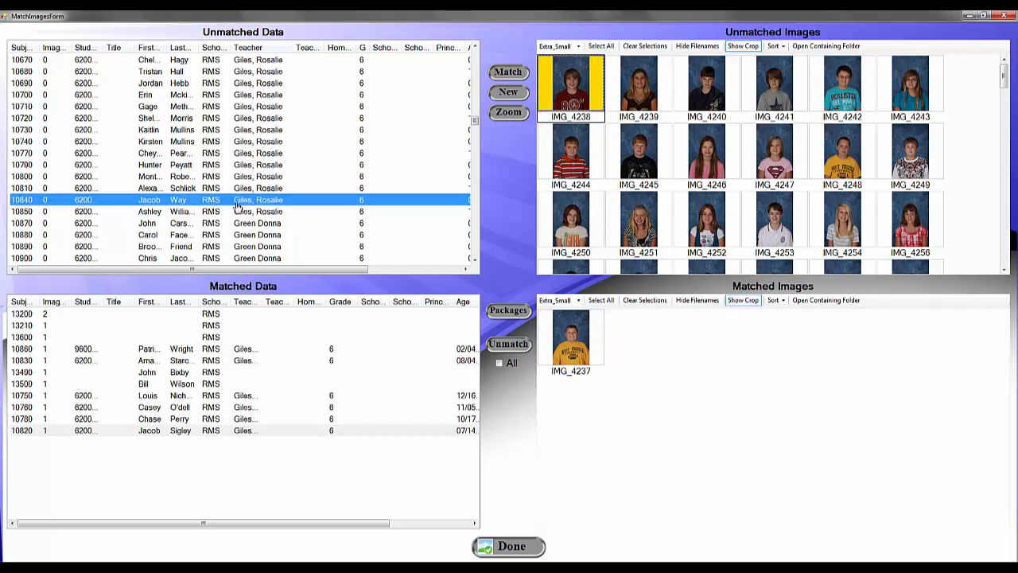
left_click(510, 76)
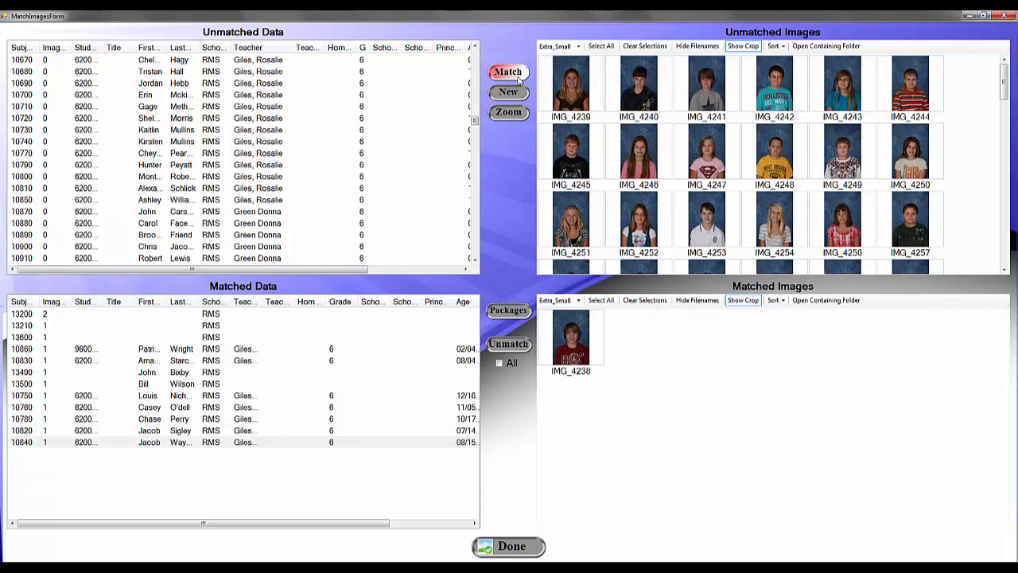
Step: Review the images assigned to the matched subject records one by one, from record 10820 up to record 10830
left_click(206, 433)
left_click(211, 421)
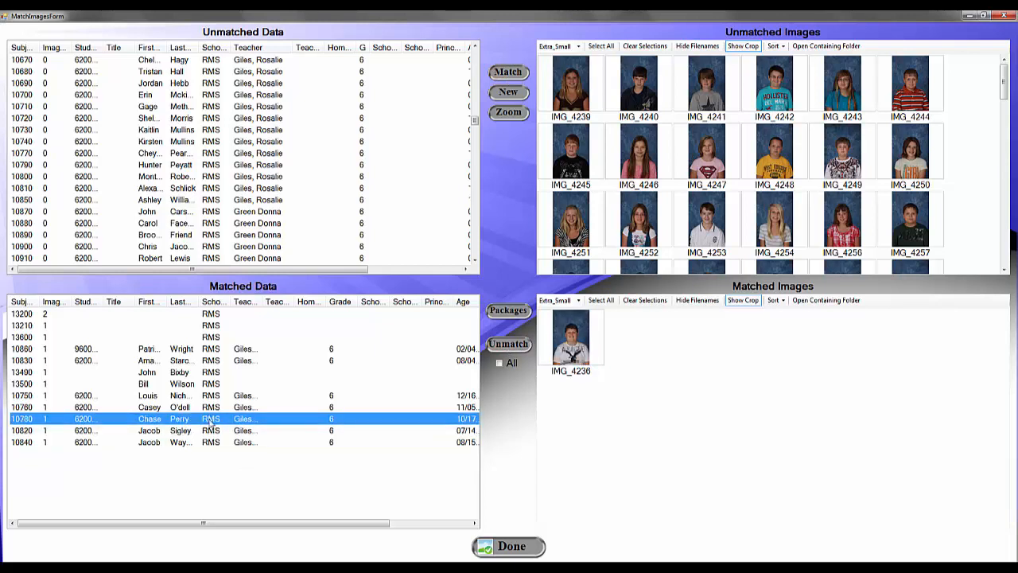
left_click(212, 408)
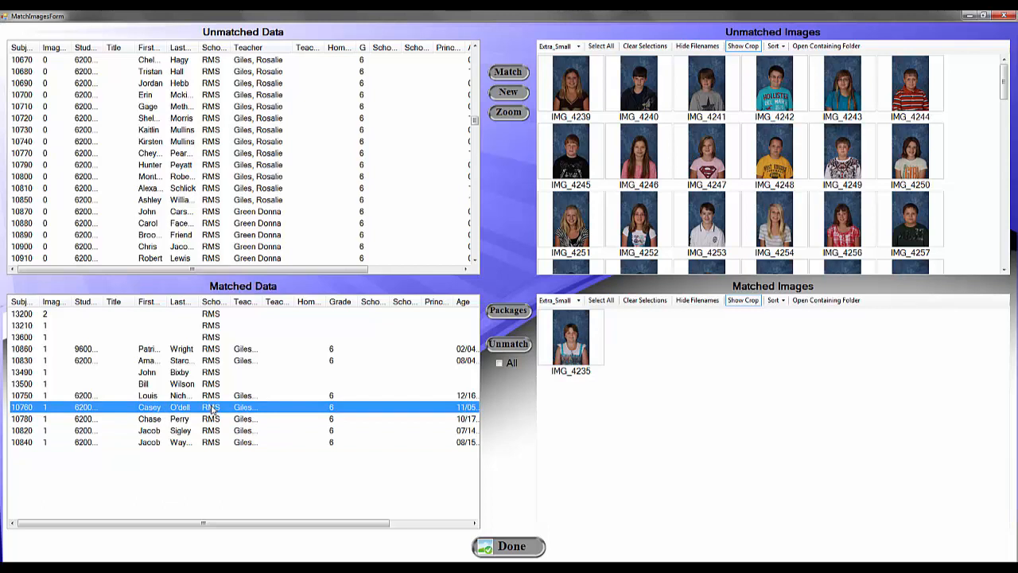
left_click(211, 397)
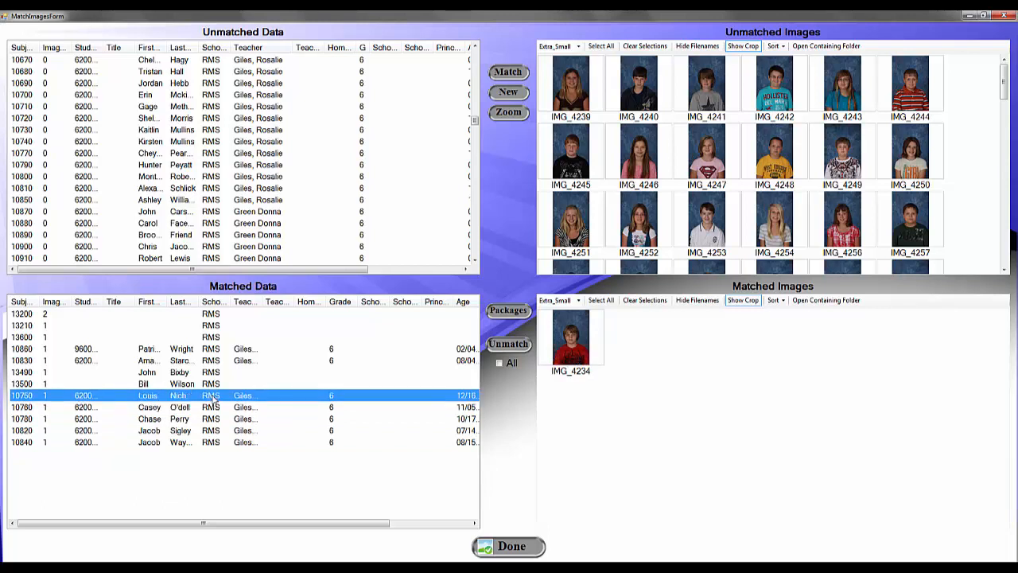
left_click(215, 386)
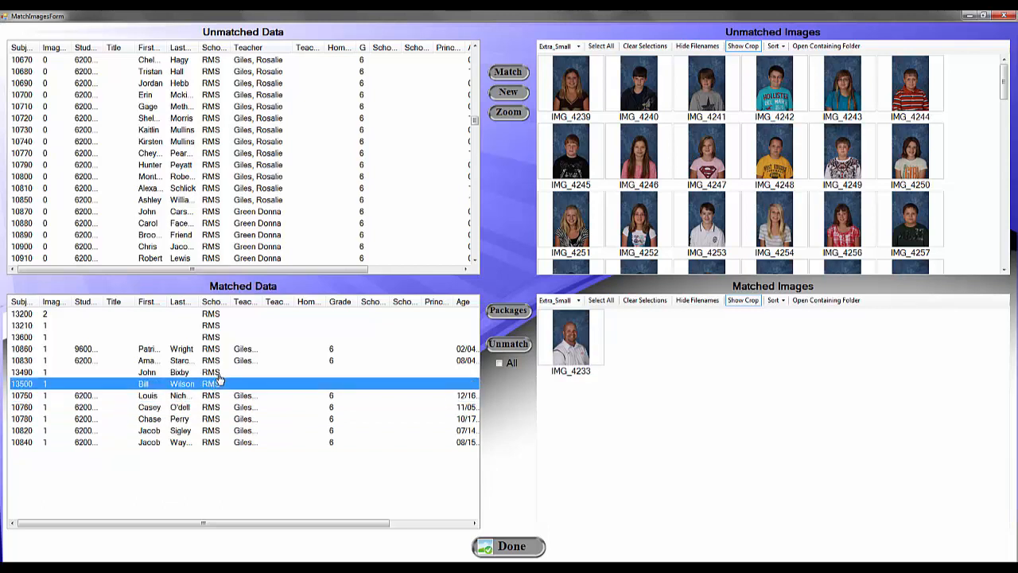
left_click(220, 373)
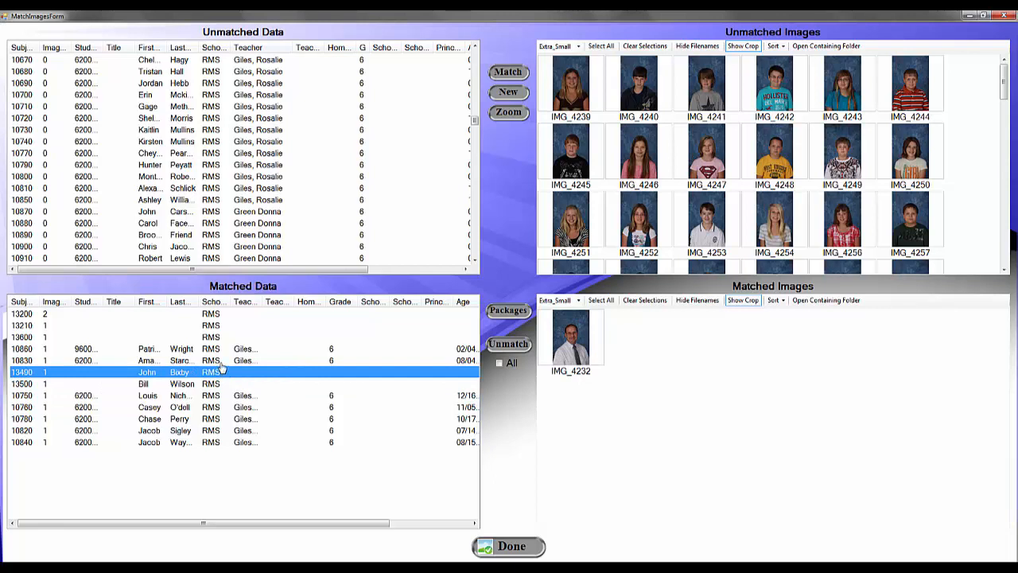
left_click(221, 363)
left_click(219, 387)
Step: Move image IMG_4234 from matched record 10750 back to the unmatched images and assign IMG_4241 to that record instead
left_click(216, 396)
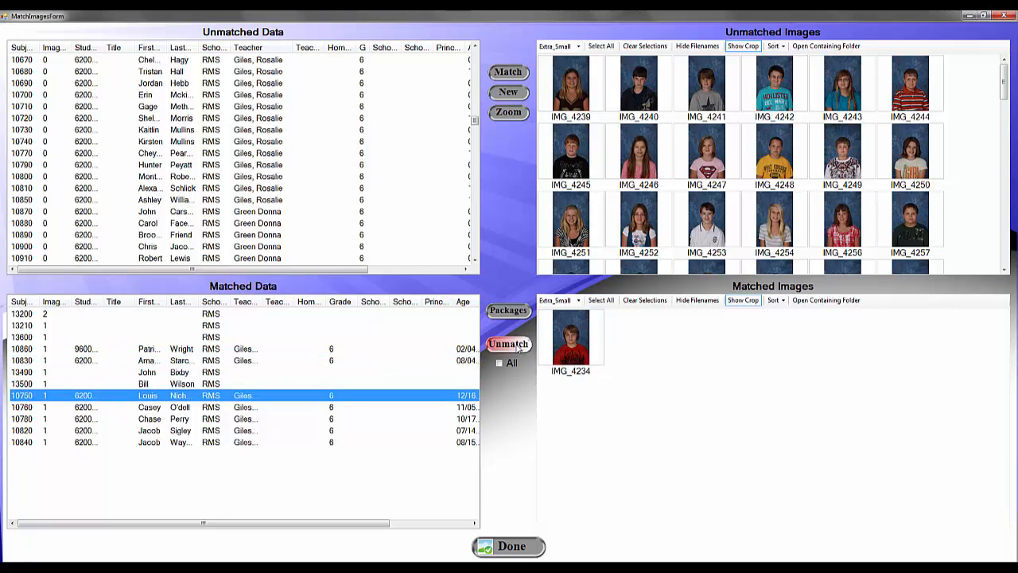
left_click(574, 349)
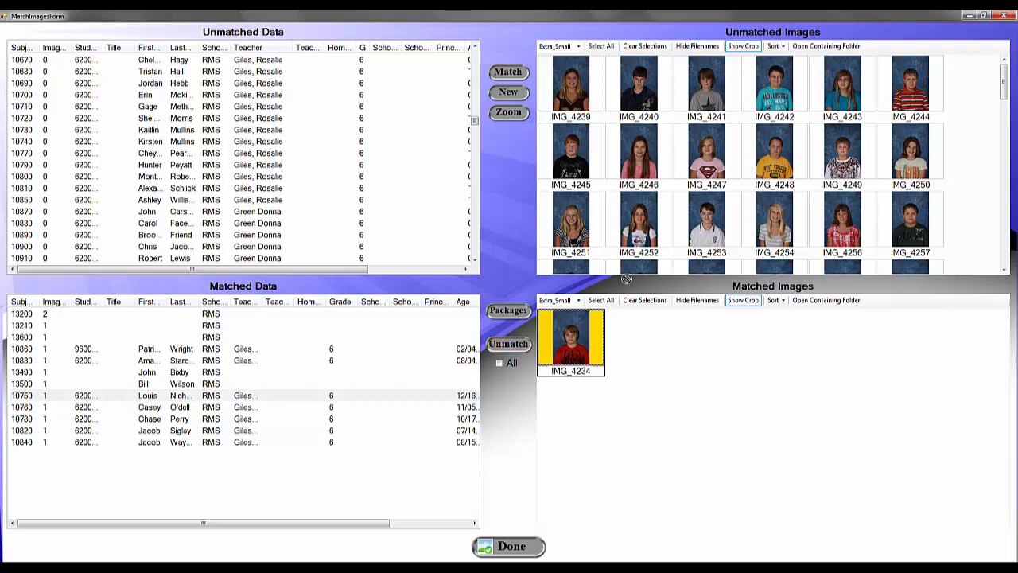
left_click_drag(574, 350, 615, 201)
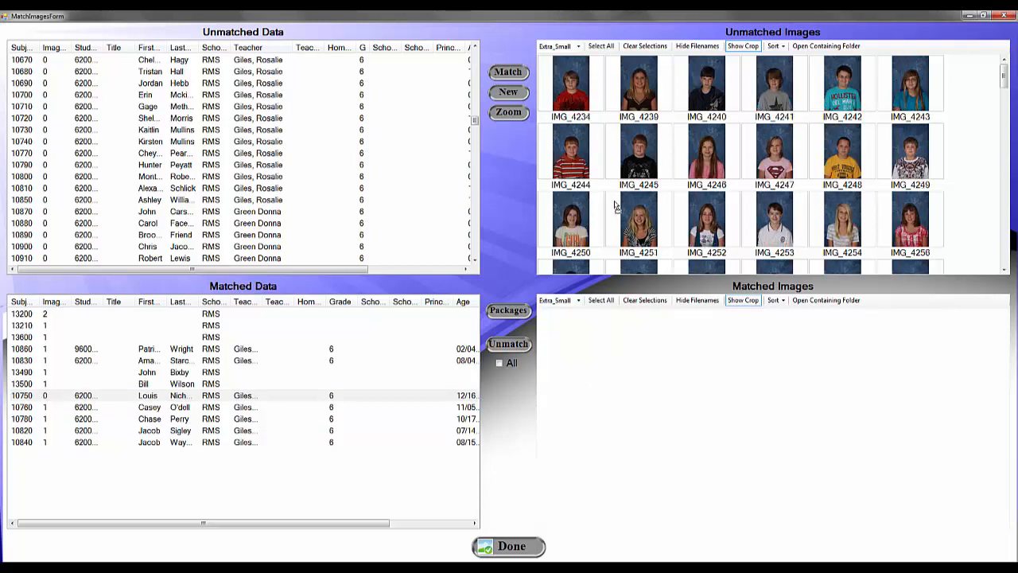
left_click(298, 396)
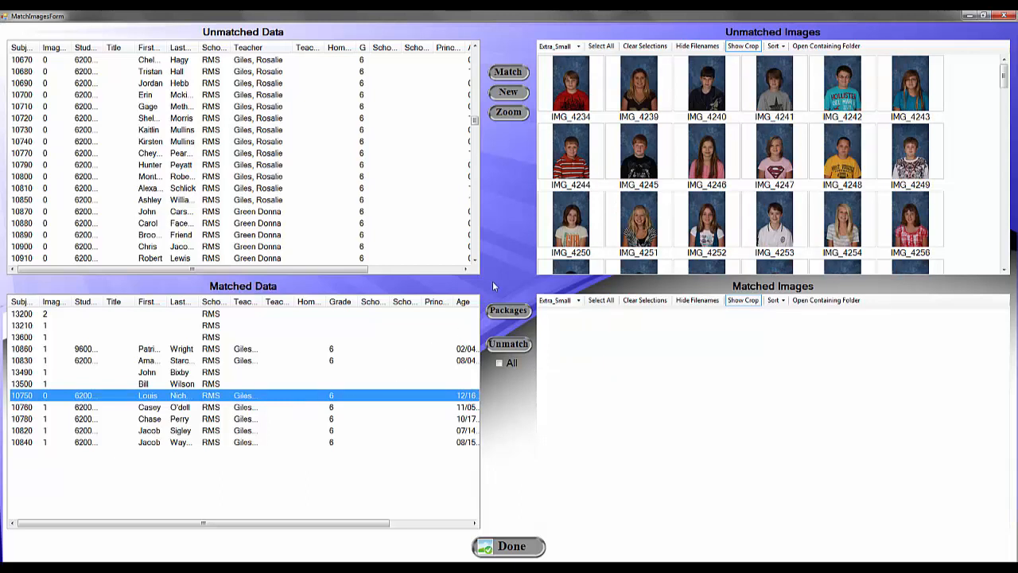
left_click(770, 84)
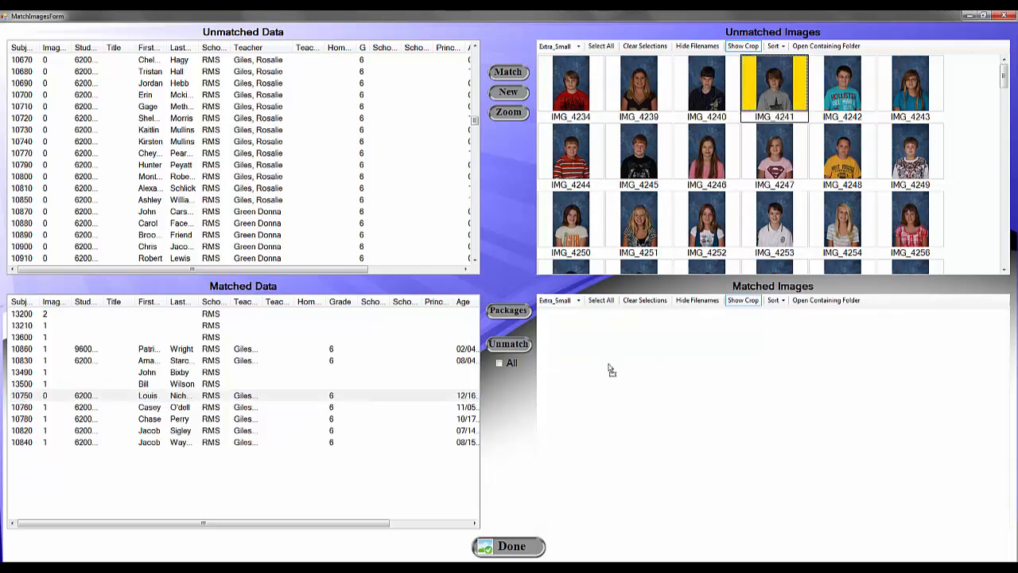
left_click_drag(611, 370, 609, 368)
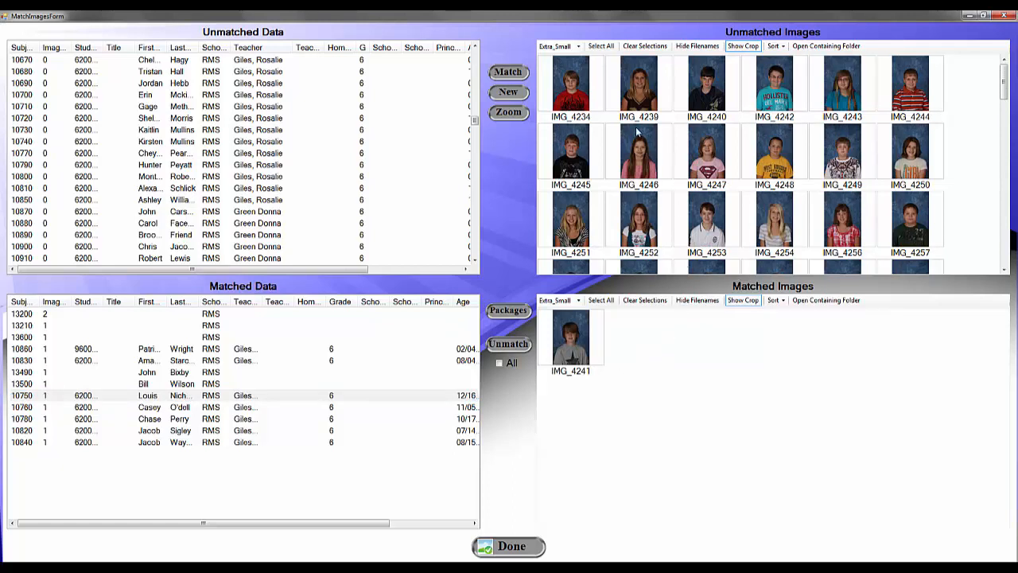
Step: Match image IMG_4234 to grade 6 subject record 10710 and image IMG_4239 to record 10700
left_click(579, 89)
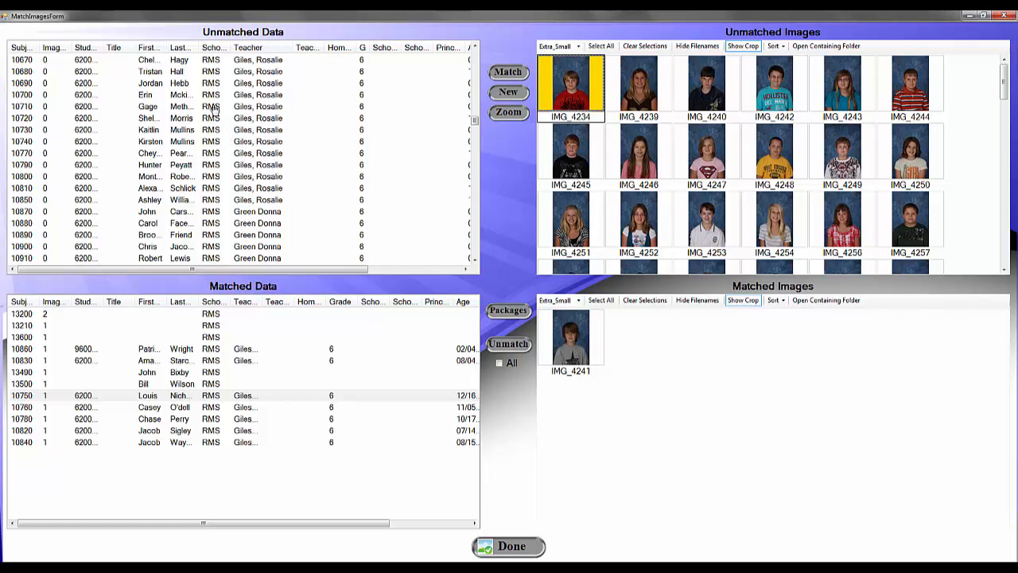
left_click(213, 109)
left_click(519, 75)
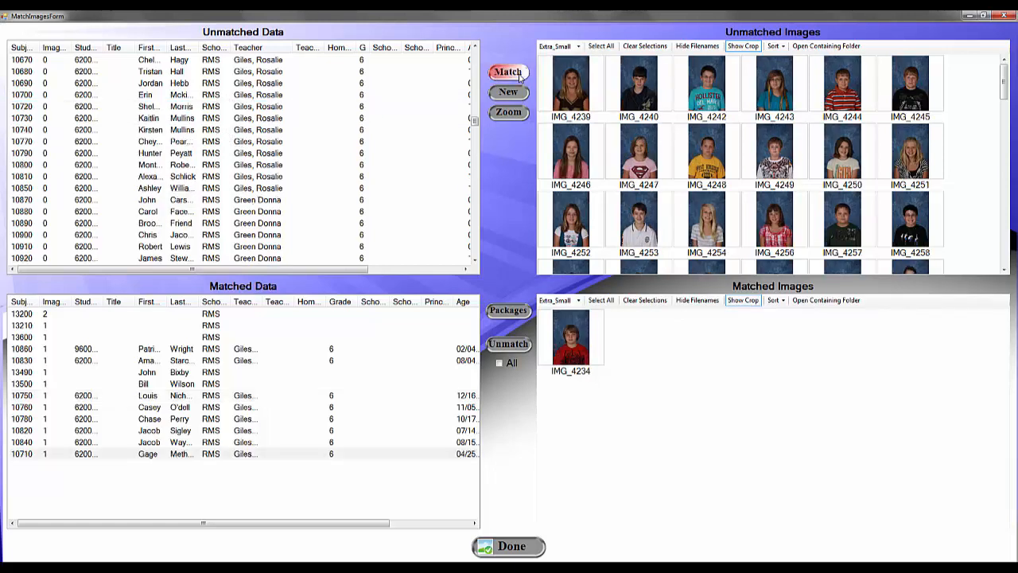
left_click(579, 93)
left_click(256, 95)
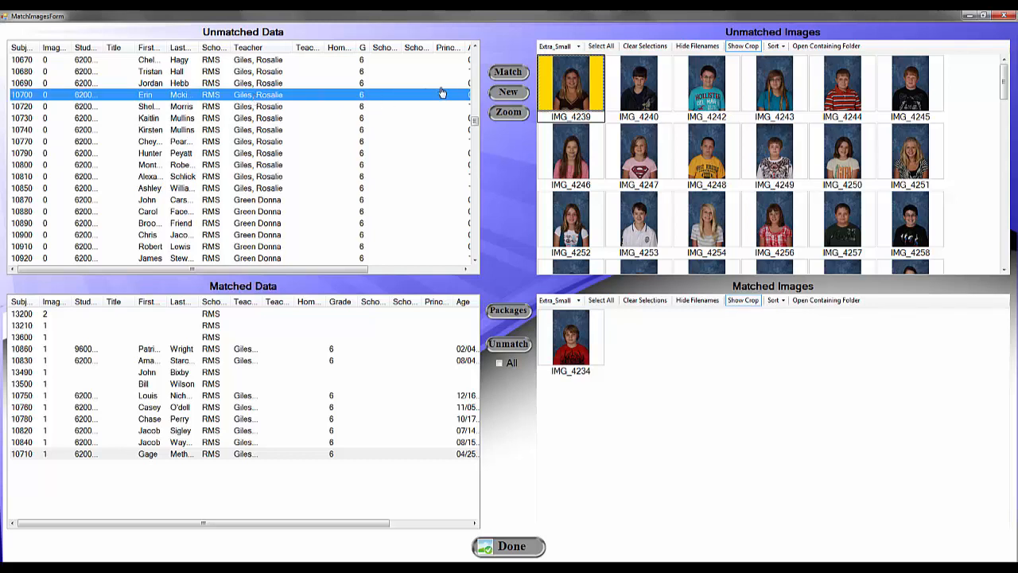
left_click(501, 73)
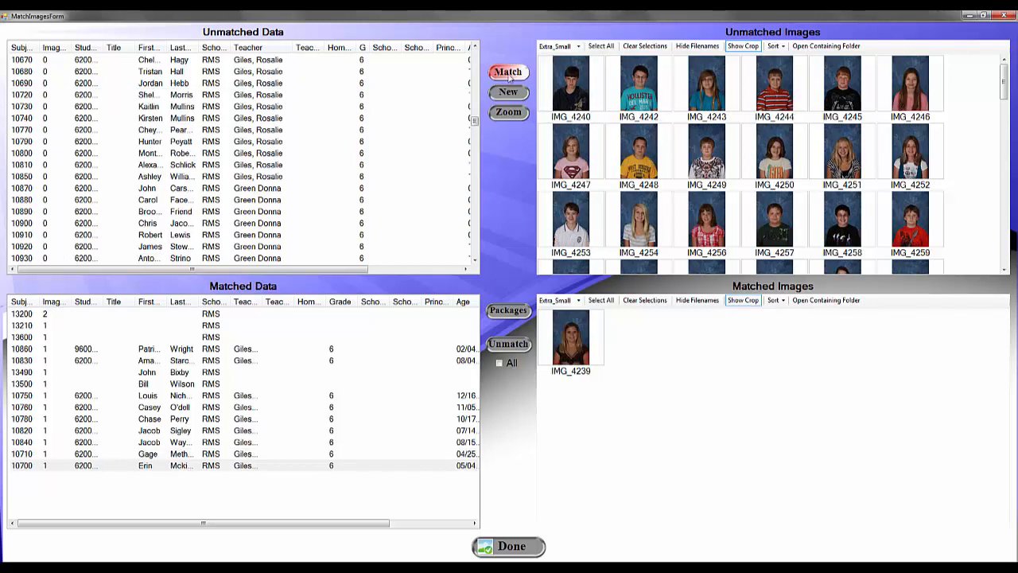
Step: Match image IMG_4240 to the grade 6 subject record 10790
left_click(563, 90)
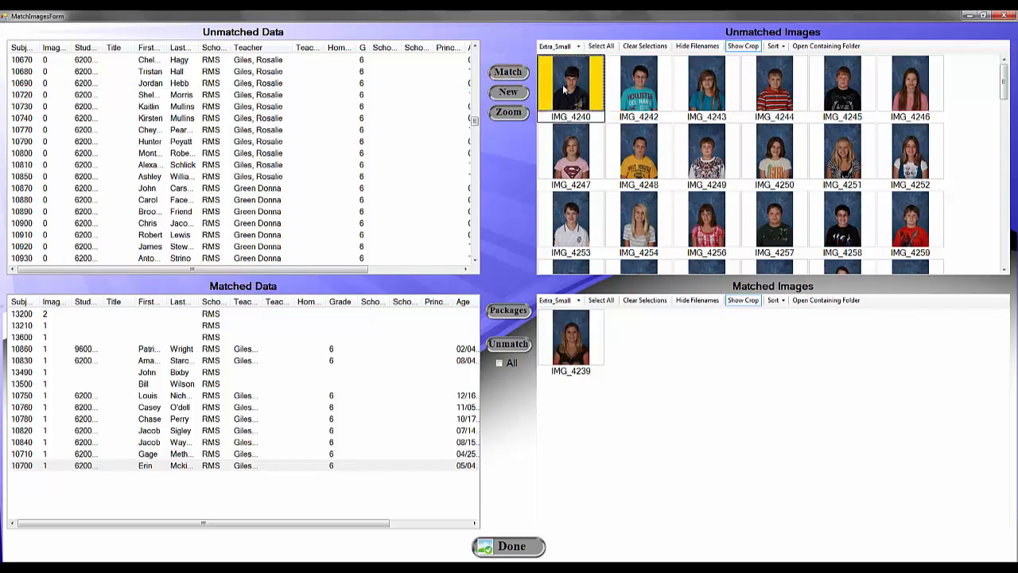
left_click(223, 143)
left_click(508, 73)
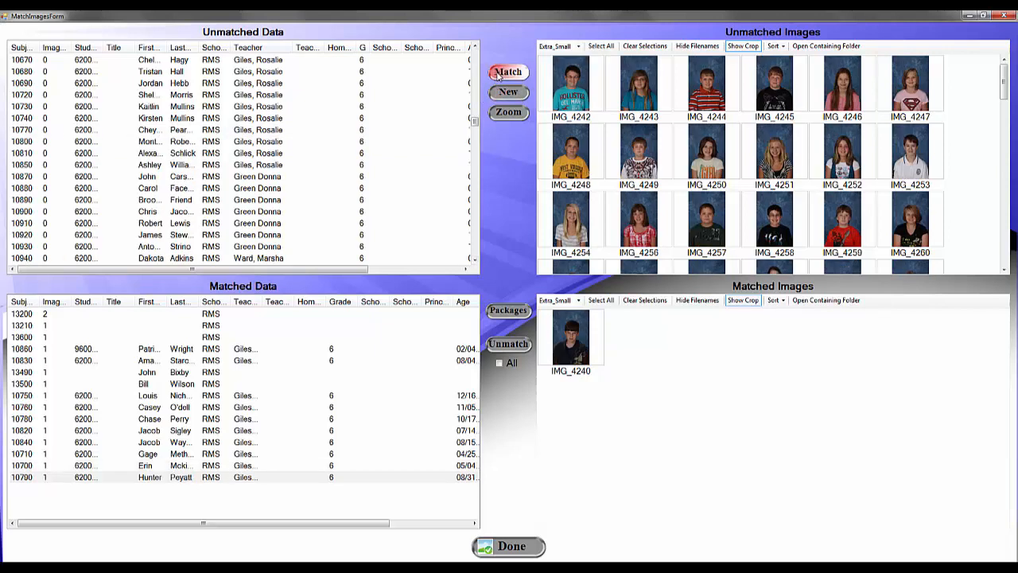
Step: Match image IMG_4242 to the grade 6 subject record 10850
left_click(579, 99)
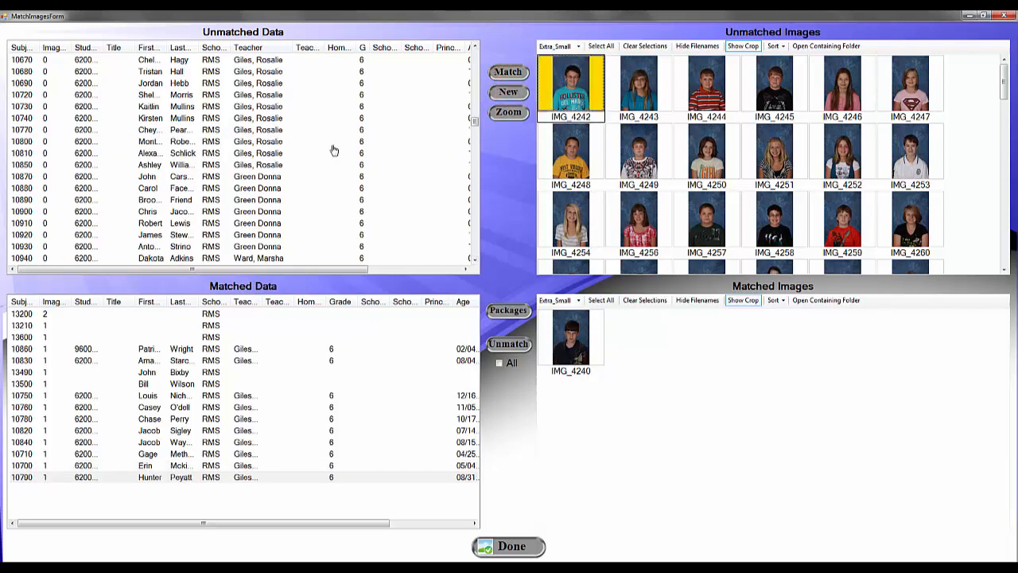
left_click(169, 167)
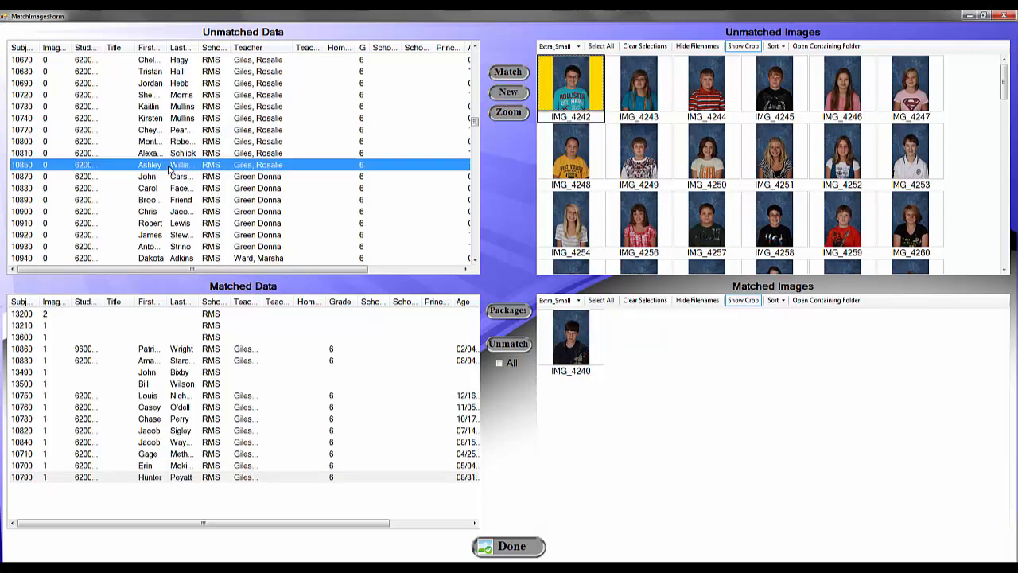
left_click(507, 73)
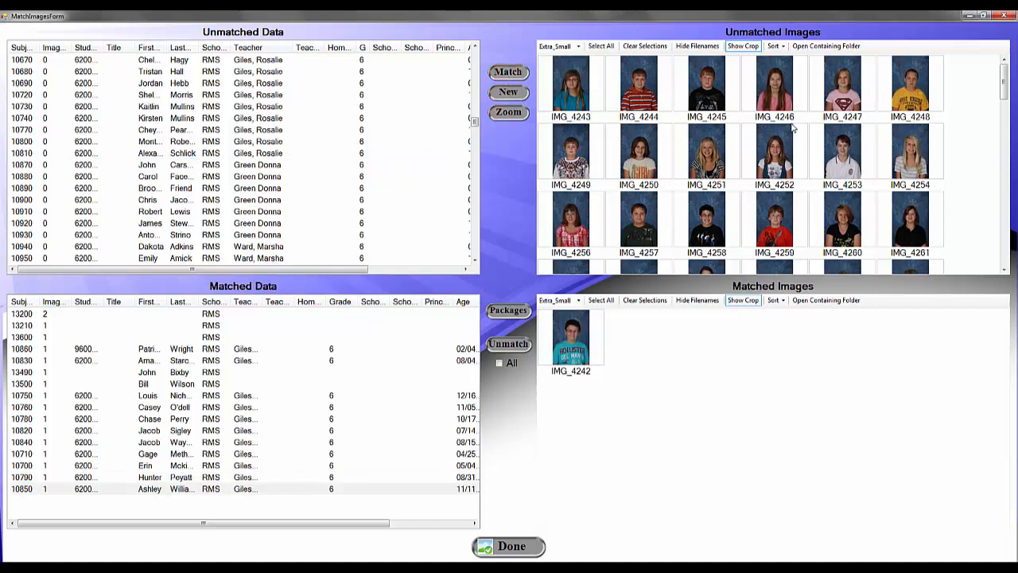
Step: Review the images assigned to the matched subject records one by one, from record 10790 up to record 10780
left_click(212, 477)
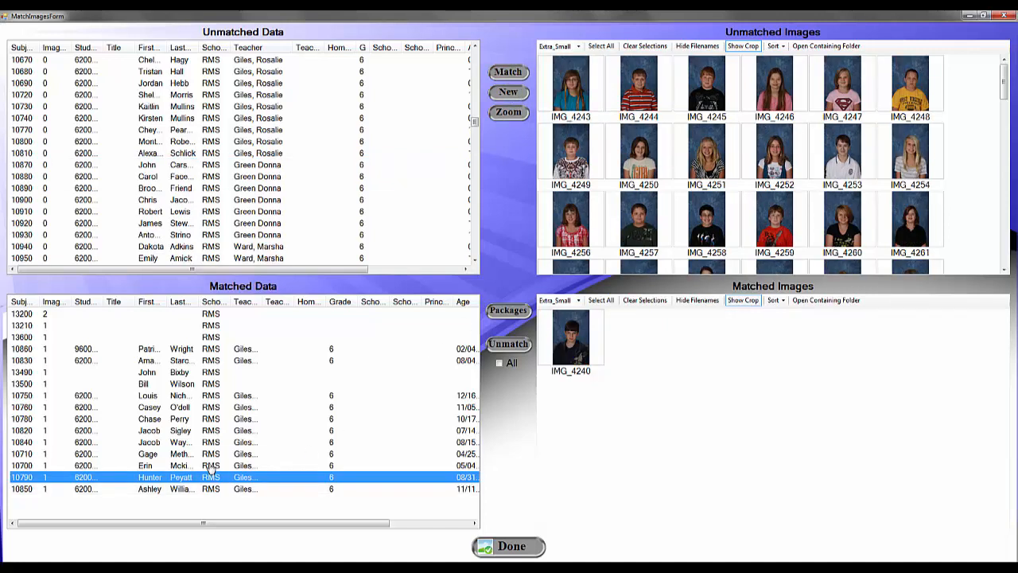
left_click(210, 466)
left_click(211, 454)
left_click(212, 443)
left_click(211, 431)
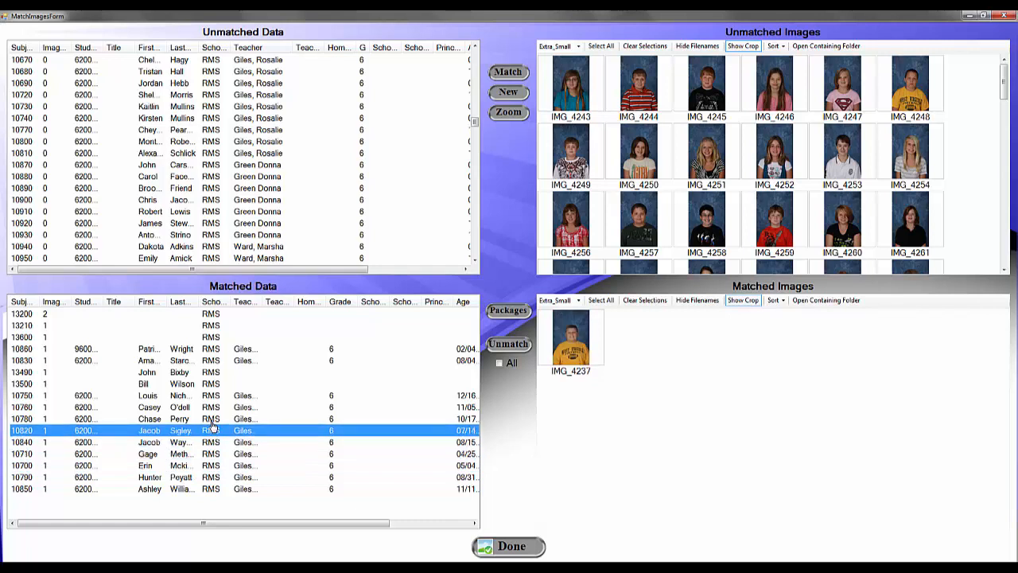
left_click(212, 419)
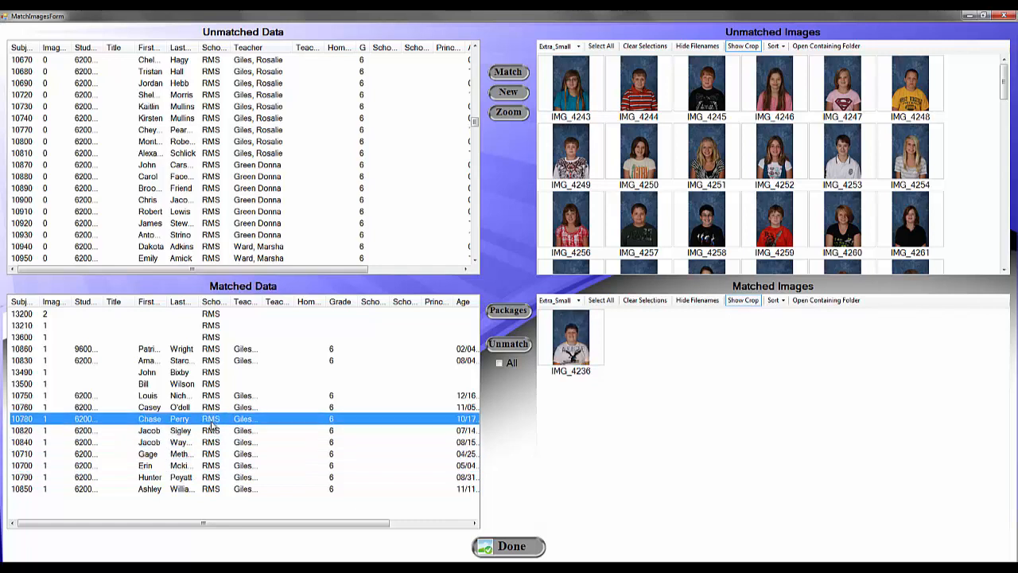
Step: Open the order packages for unmatched image IMG_4243 and choose the School package set
left_click(573, 92)
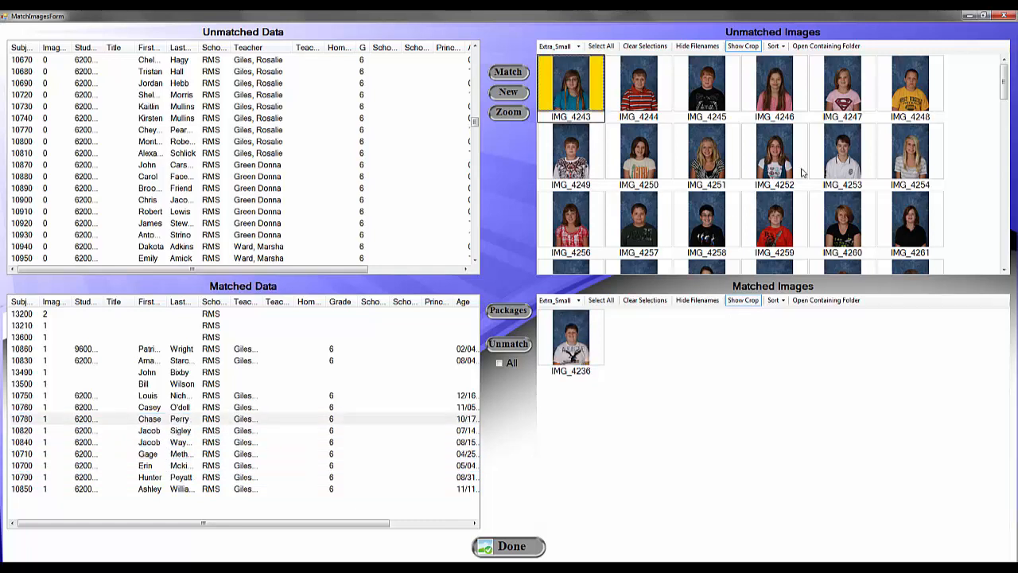
left_click(508, 311)
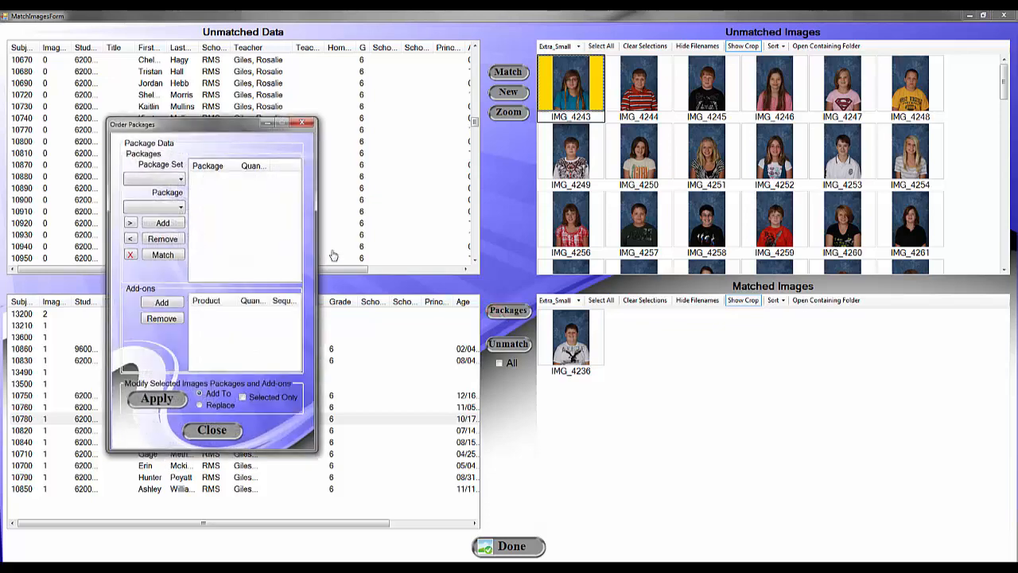
left_click_drag(228, 127, 879, 197)
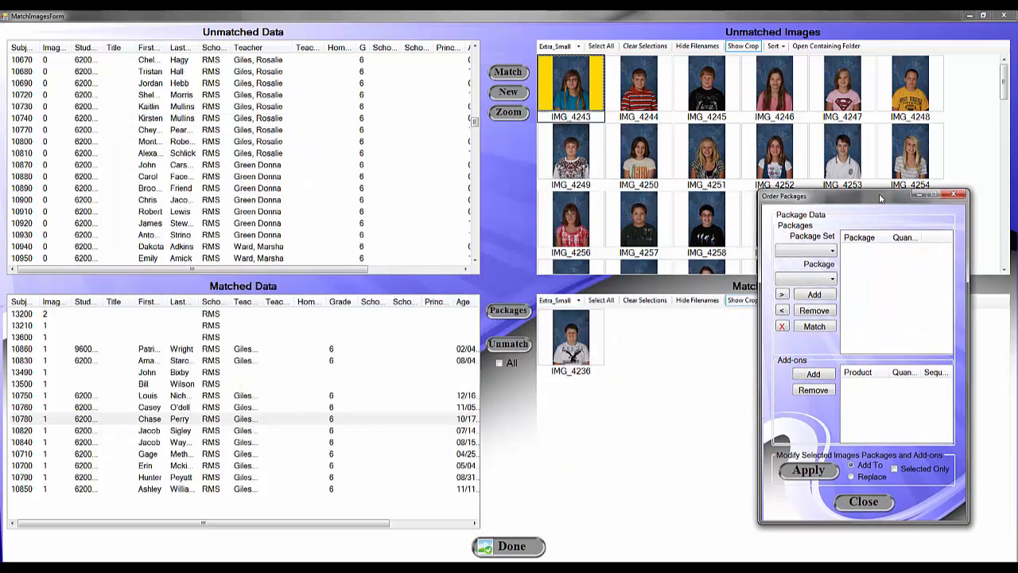
left_click(817, 253)
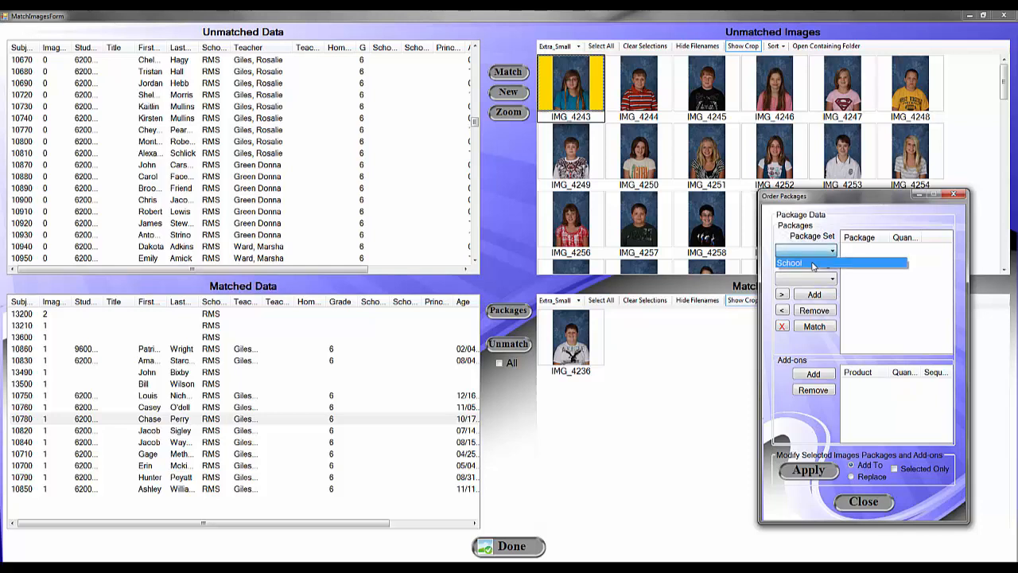
left_click(813, 265)
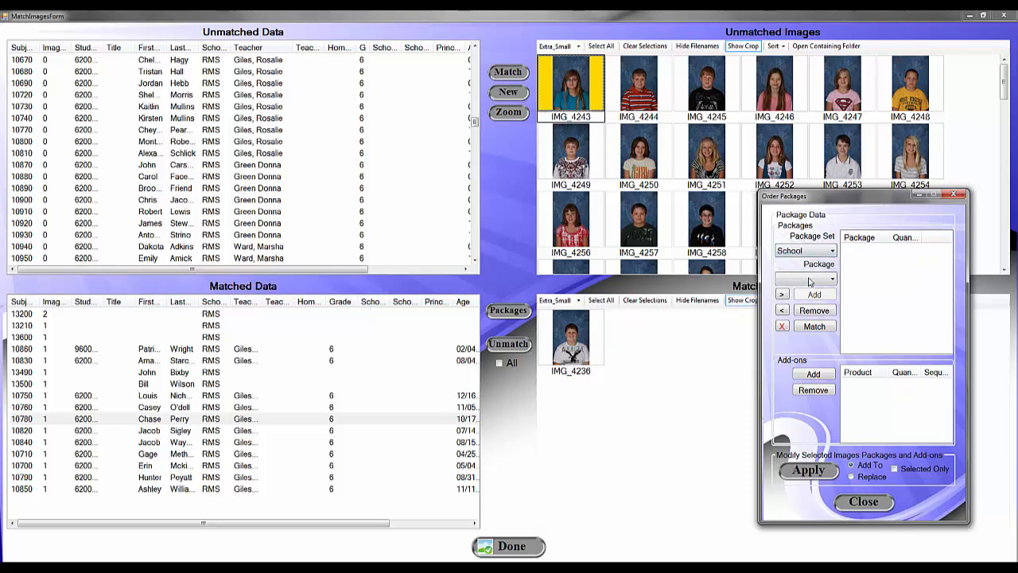
Step: Add package $5^ to image IMG_4243 and match the image to subject record 10730
left_click(810, 279)
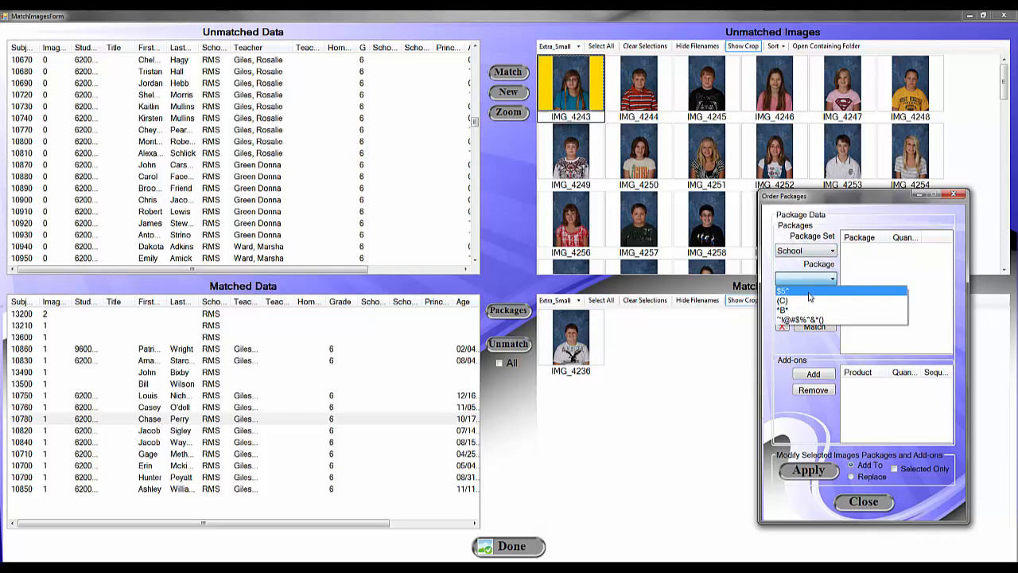
left_click(810, 292)
mouse_move(804, 284)
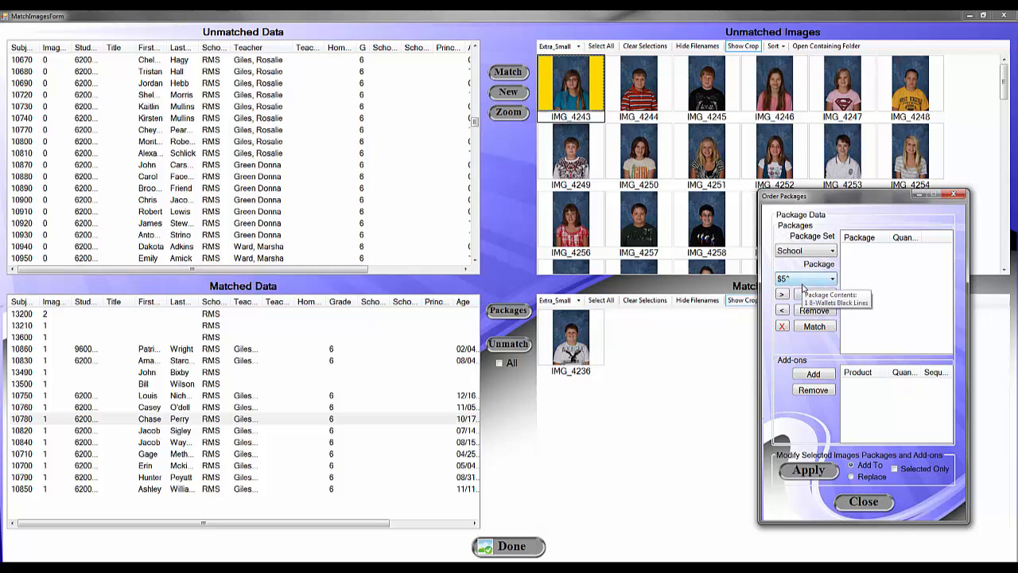
left_click(815, 296)
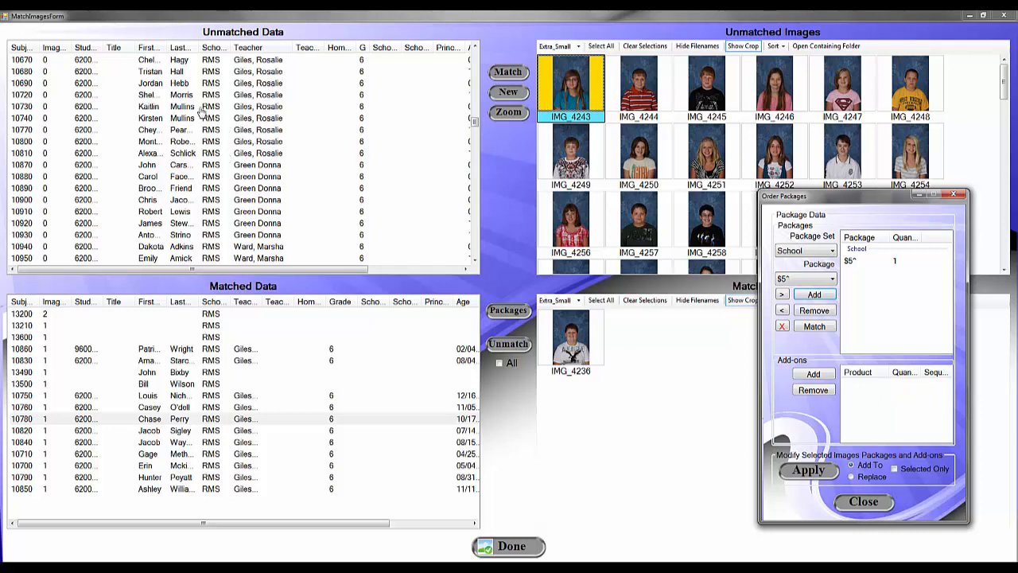
left_click(202, 106)
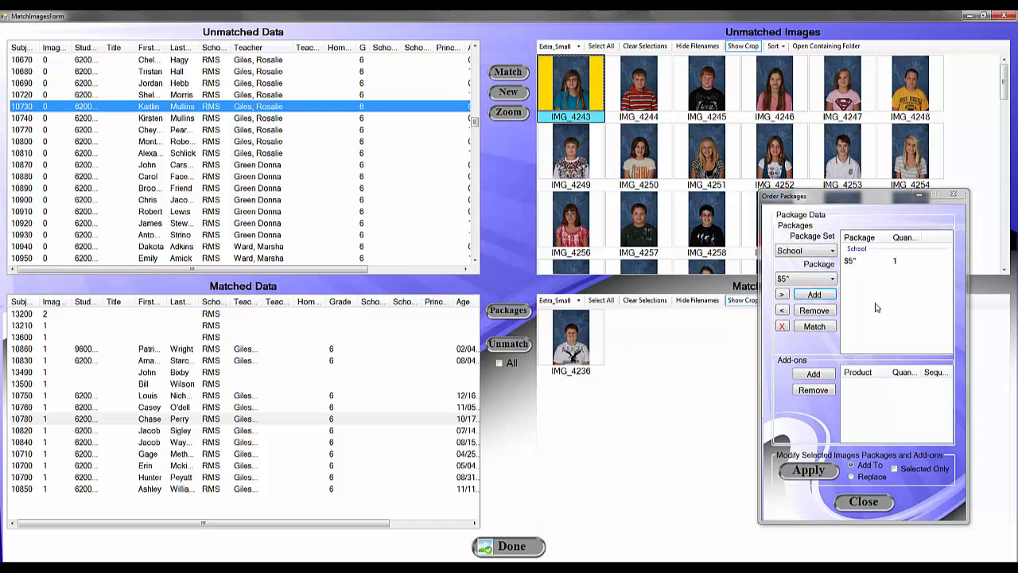
left_click(815, 327)
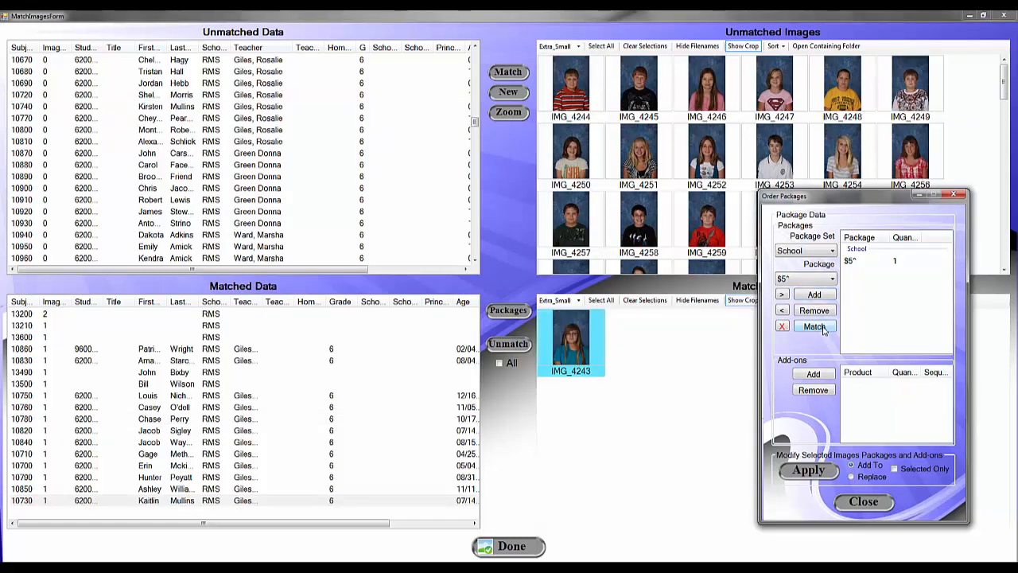
Step: Add package (C) to image IMG_4244 and match the image to subject record 10870
left_click(572, 93)
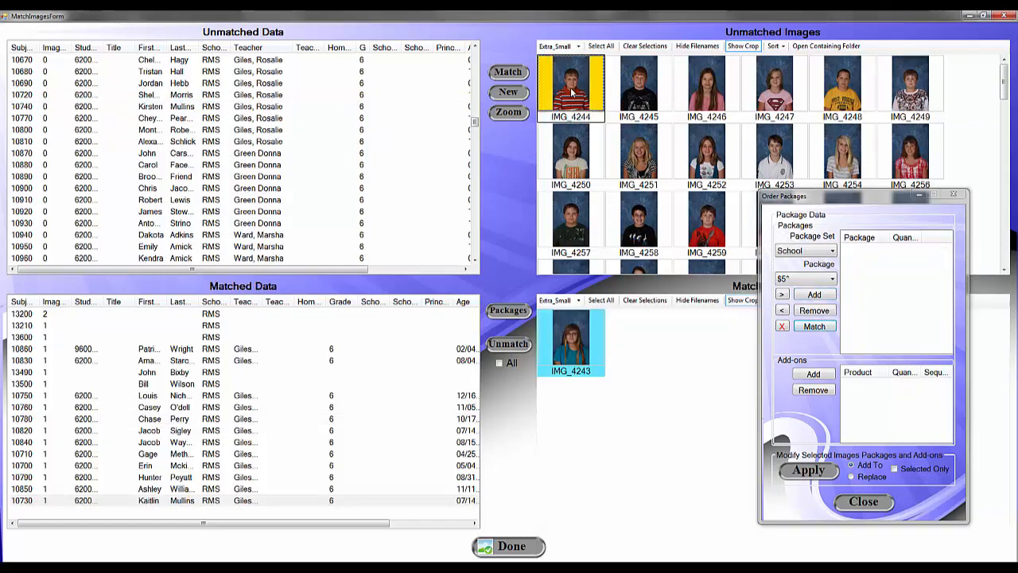
left_click(808, 279)
left_click(801, 303)
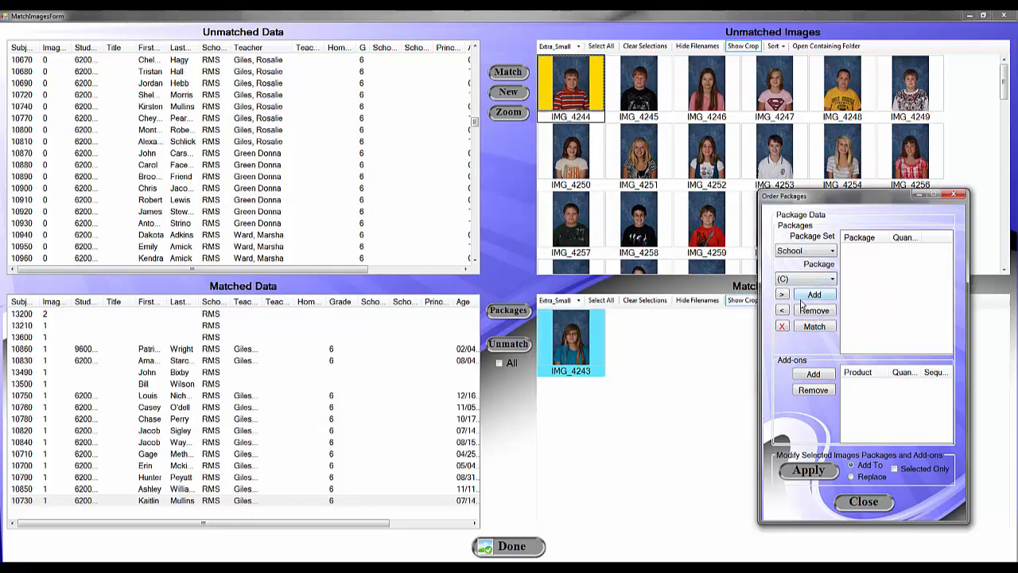
left_click(813, 295)
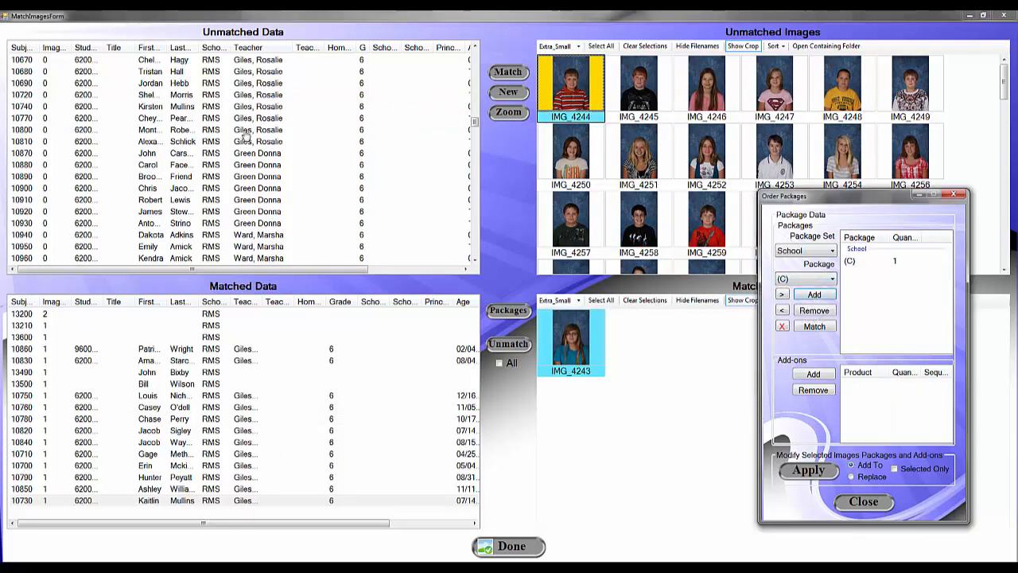
left_click(192, 159)
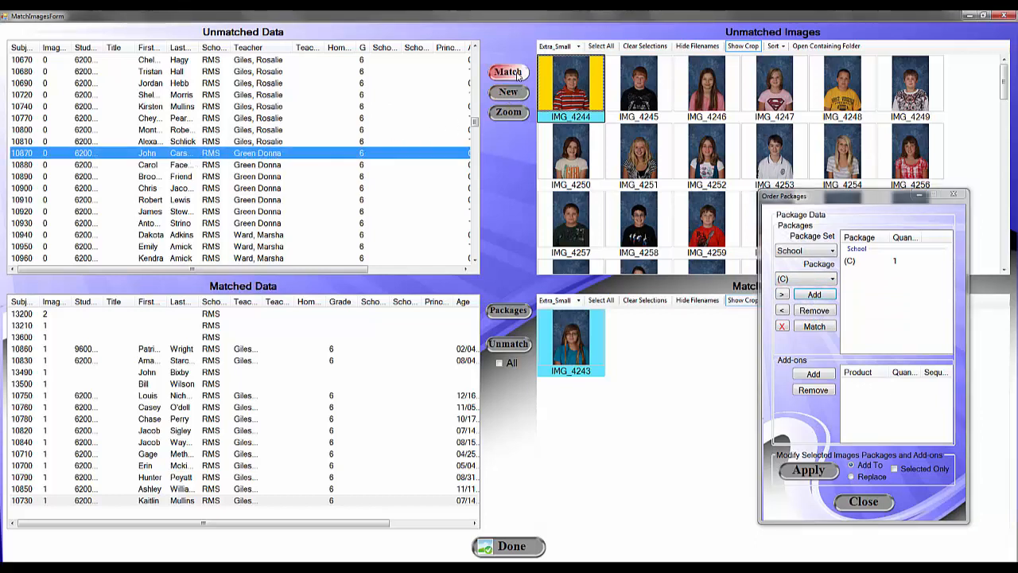
left_click(815, 327)
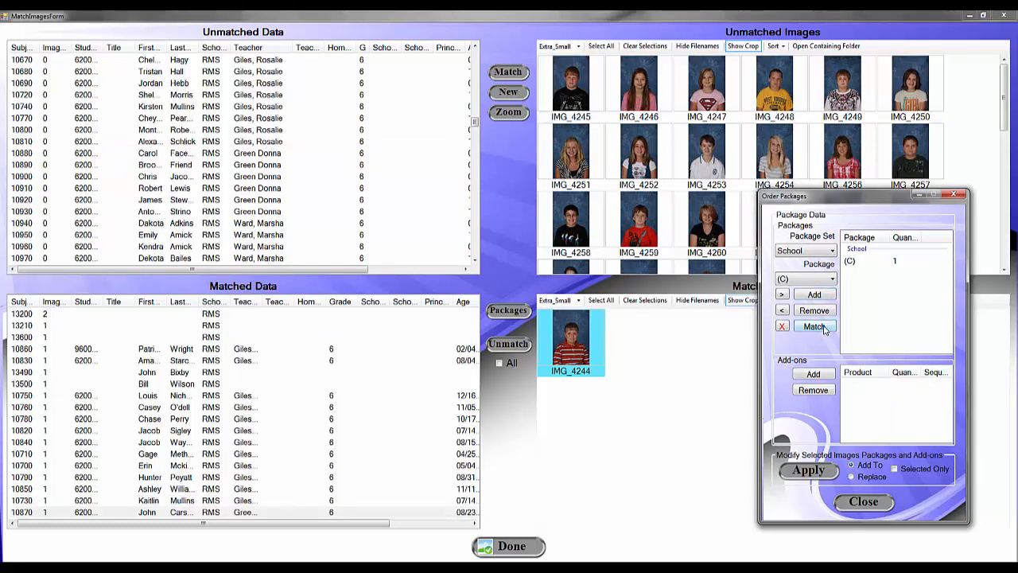
Step: Add package (C) to image IMG_4245 and match the image to subject record 10810
left_click(584, 94)
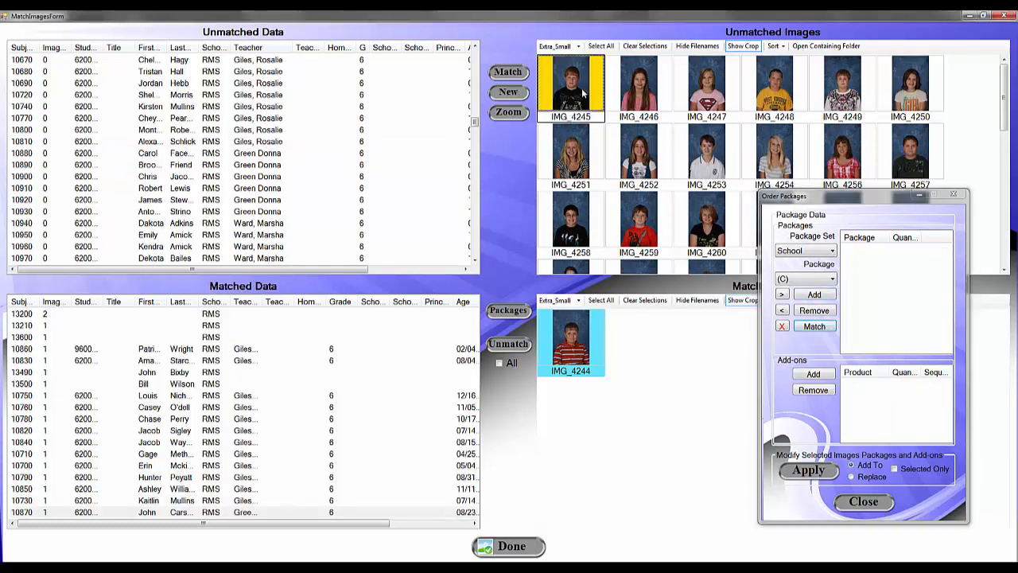
left_click(182, 143)
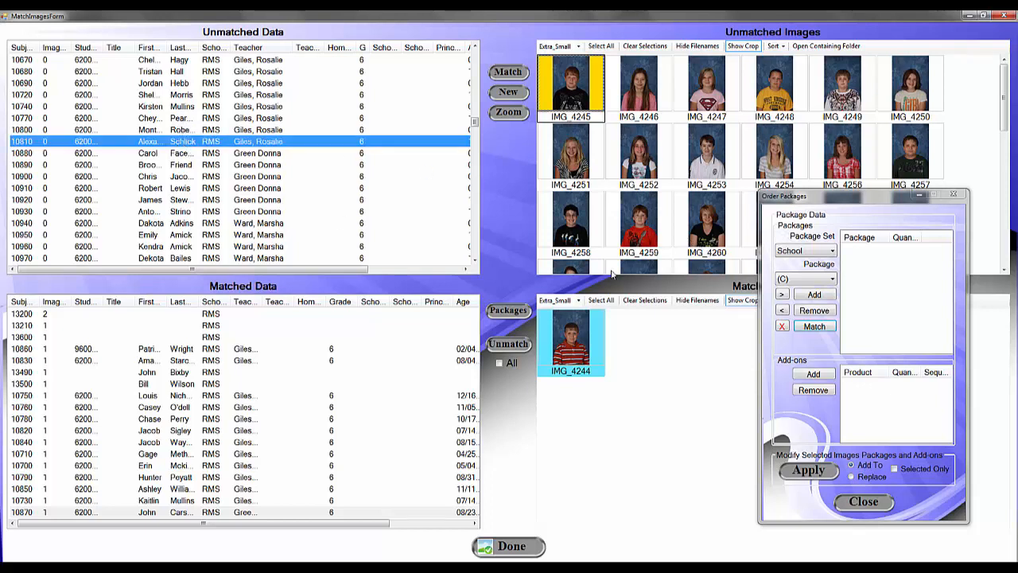
left_click(815, 295)
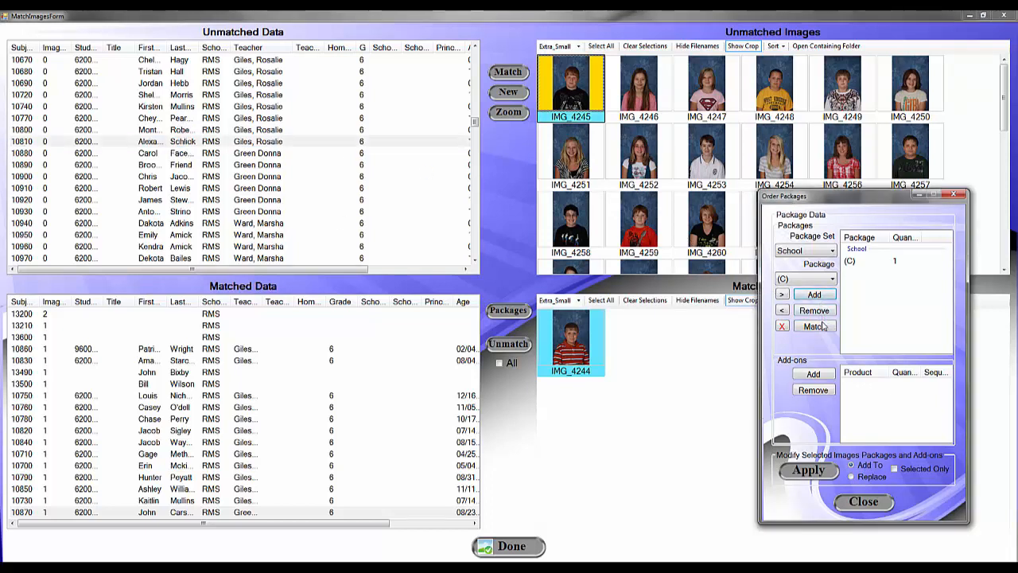
left_click(815, 326)
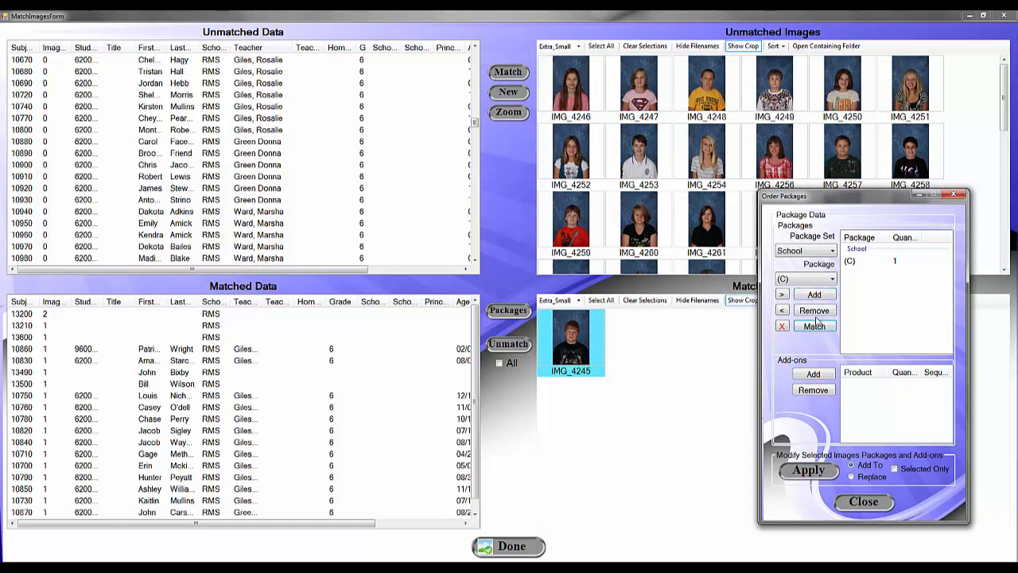
Step: Add packages $5^ and *B* to image IMG_4246 and match the image to subject record 10740
left_click(574, 94)
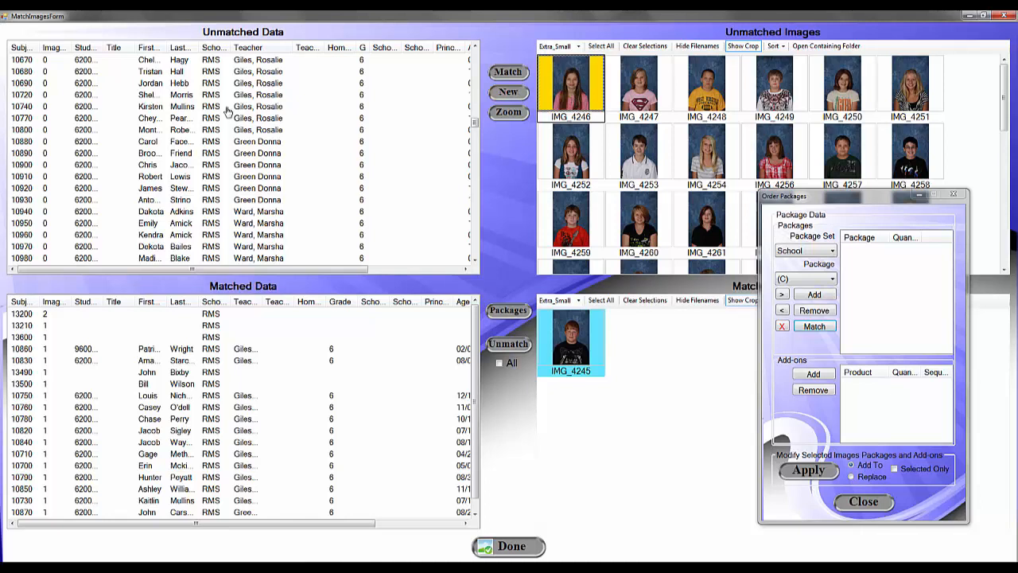
left_click(253, 109)
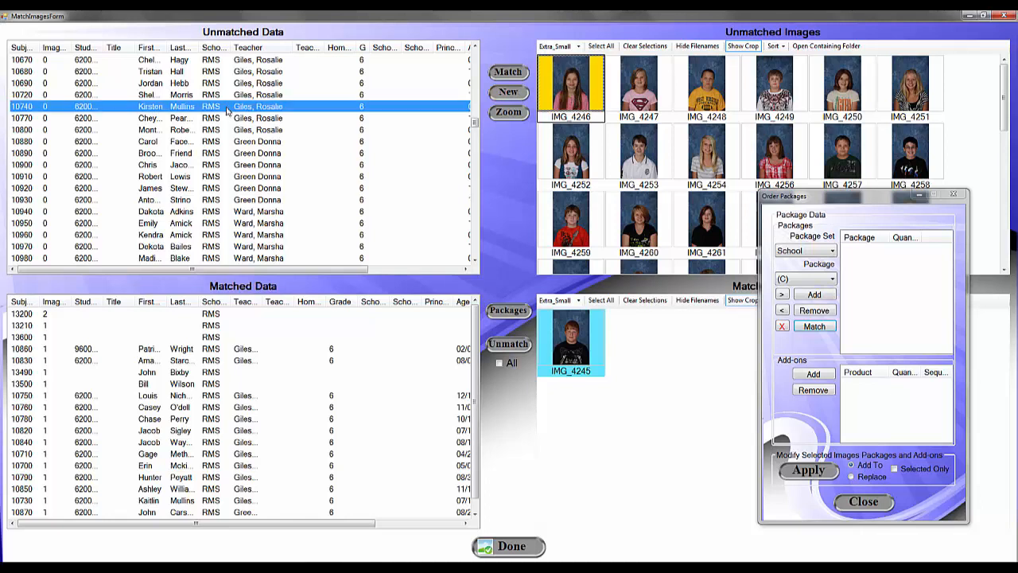
left_click(795, 279)
left_click(808, 294)
left_click(813, 295)
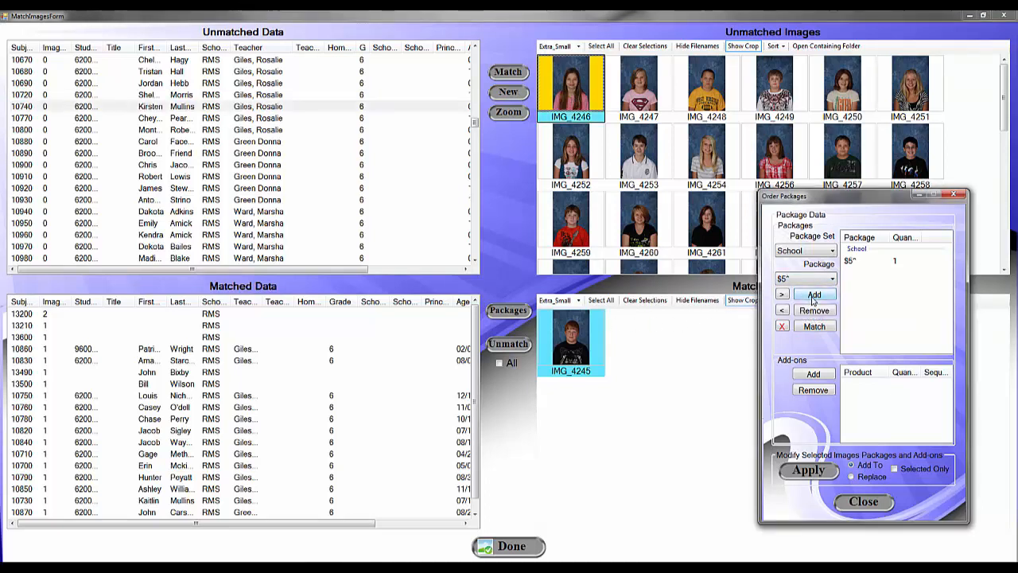
left_click(810, 280)
left_click(807, 313)
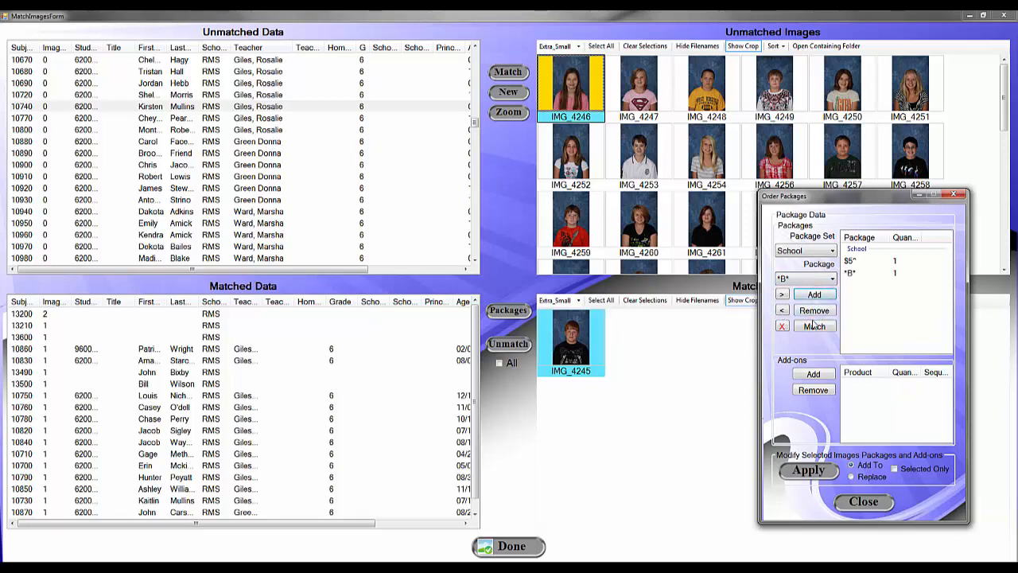
left_click(814, 327)
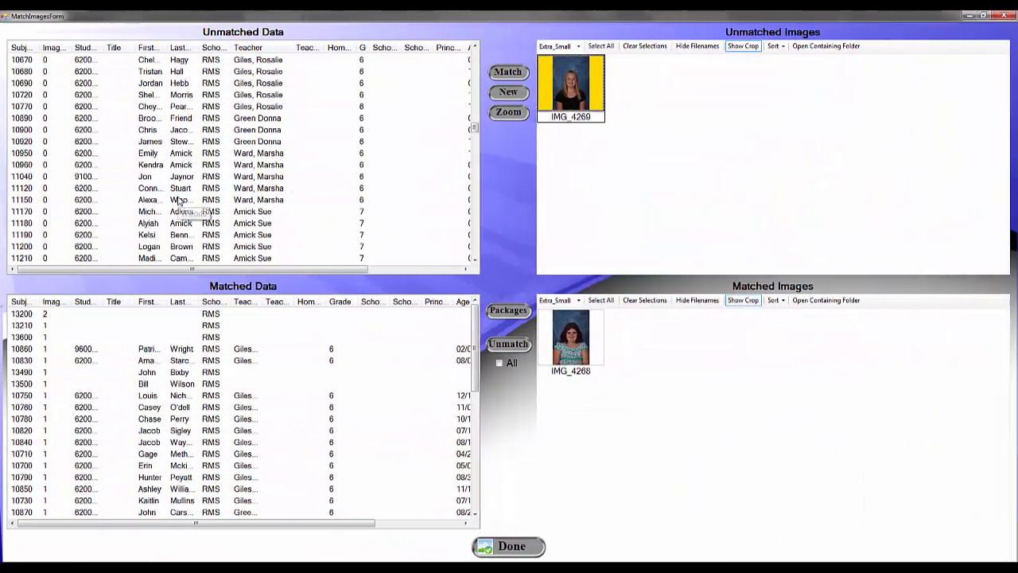
Step: Match the last image IMG_4269 to subject record 11150, then finish matching and close the data options to return to the job list
left_click(179, 201)
left_click(509, 72)
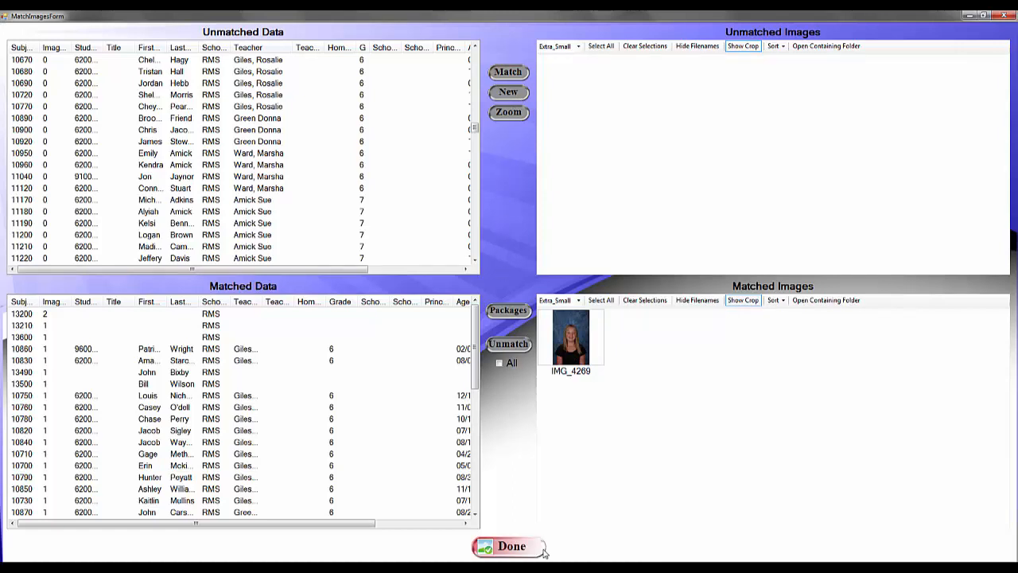
left_click(512, 548)
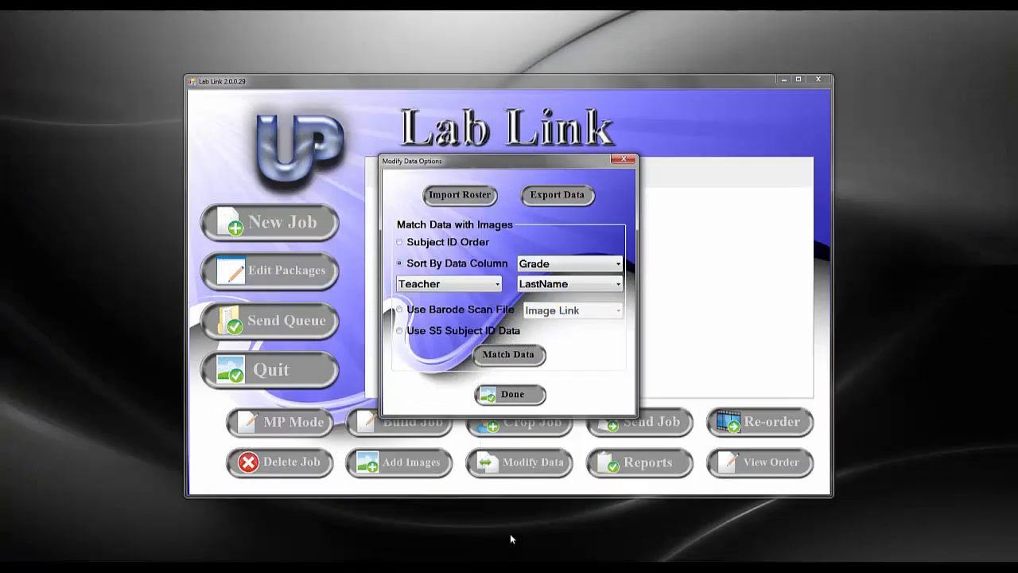
left_click(511, 396)
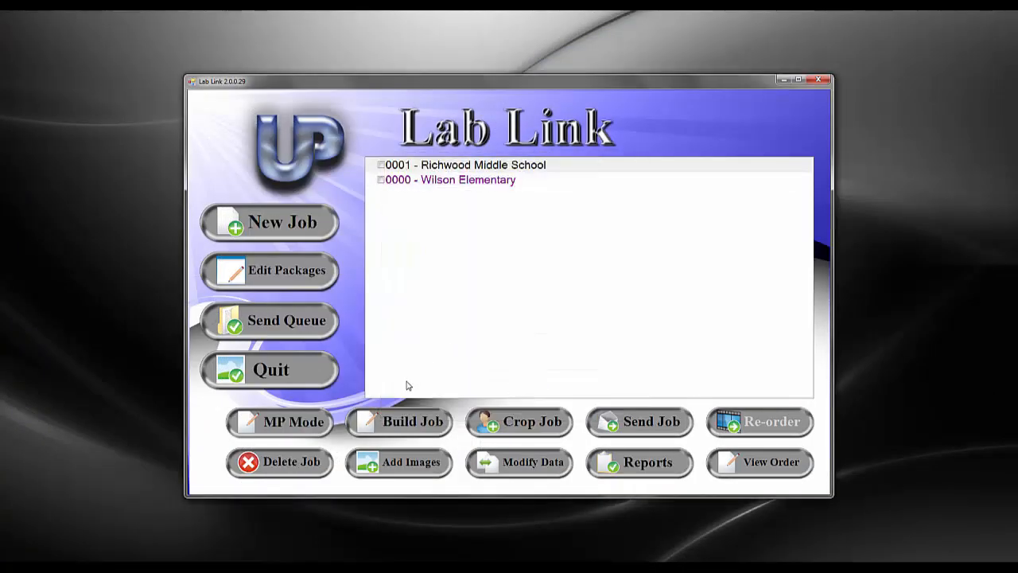